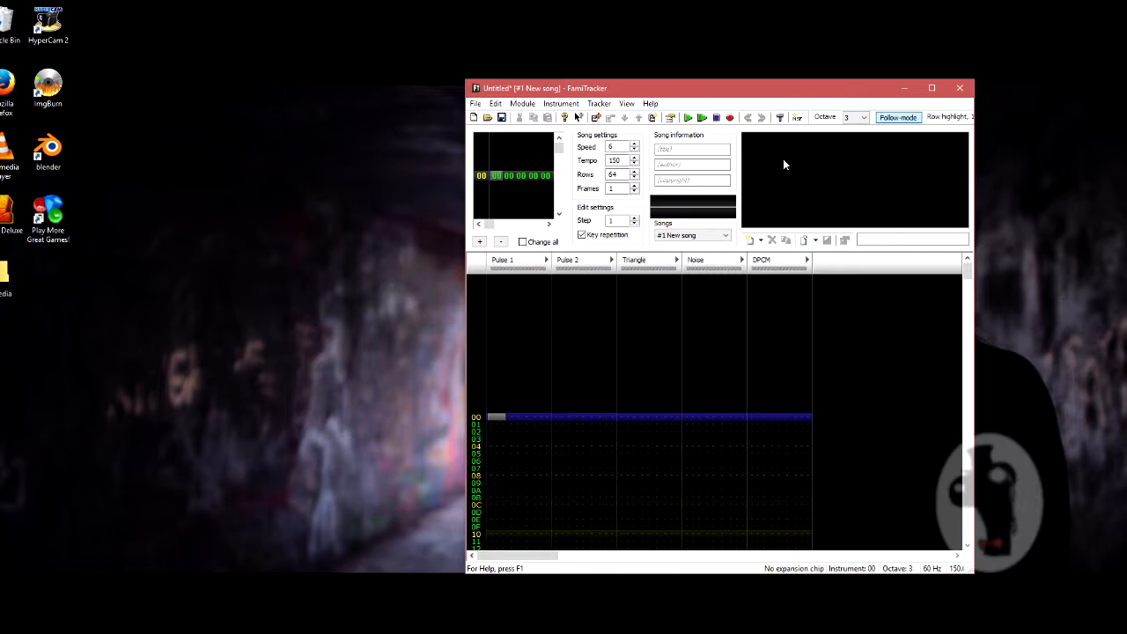
Open the demo song Class_jrlepage-dkc_ending.ftm from the Demo songs folder without saving changes to the untitled module.
click(487, 118)
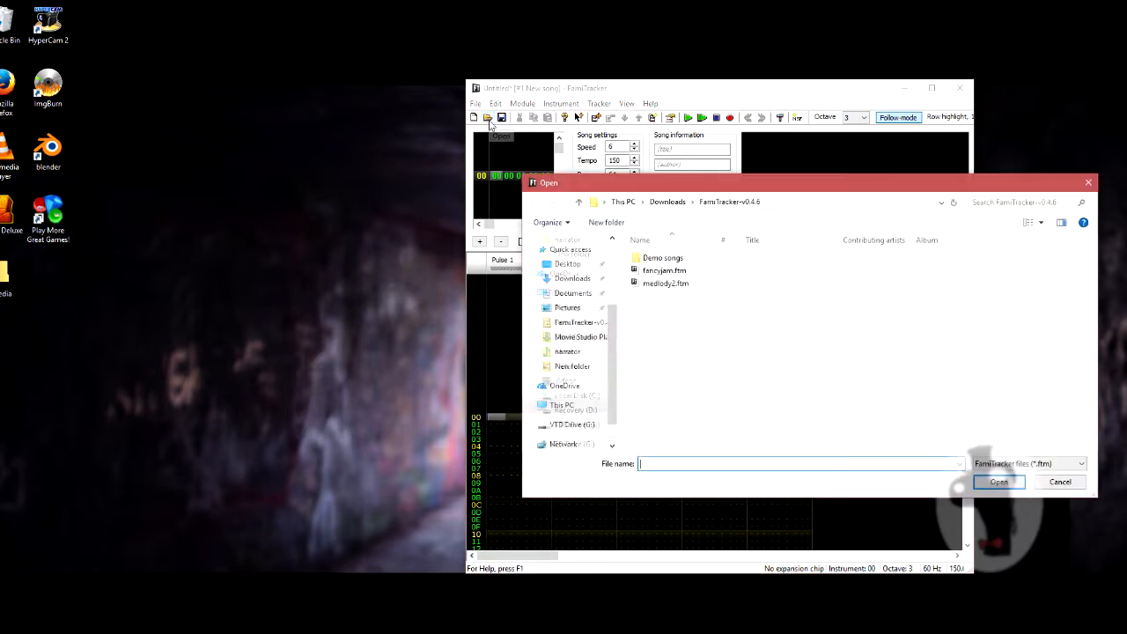
double_click(663, 258)
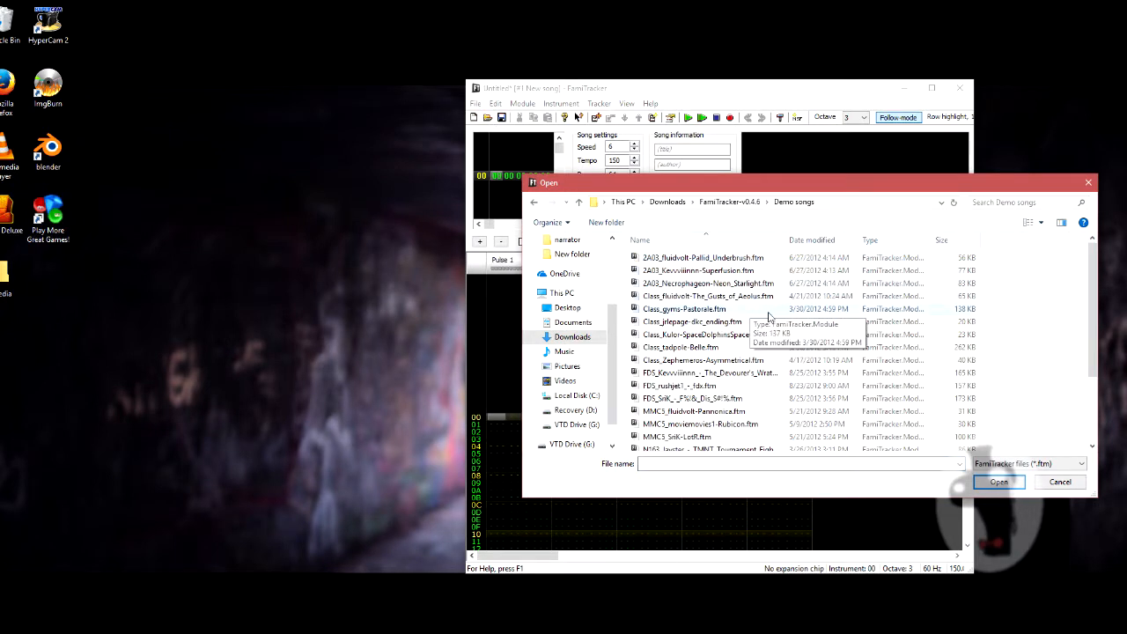
click(772, 326)
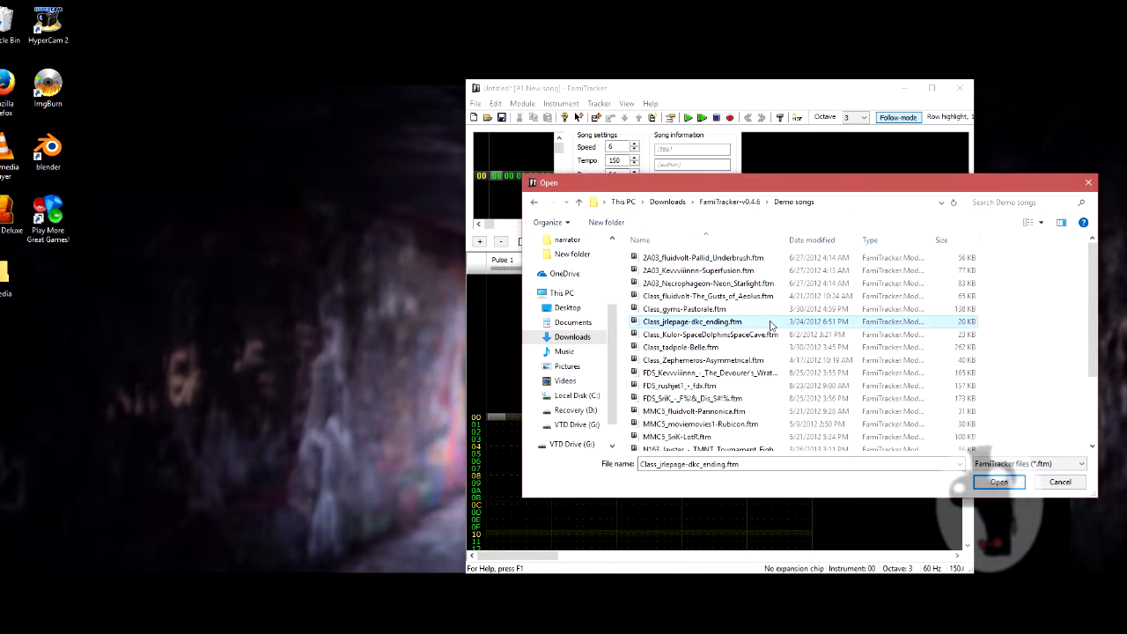
click(988, 482)
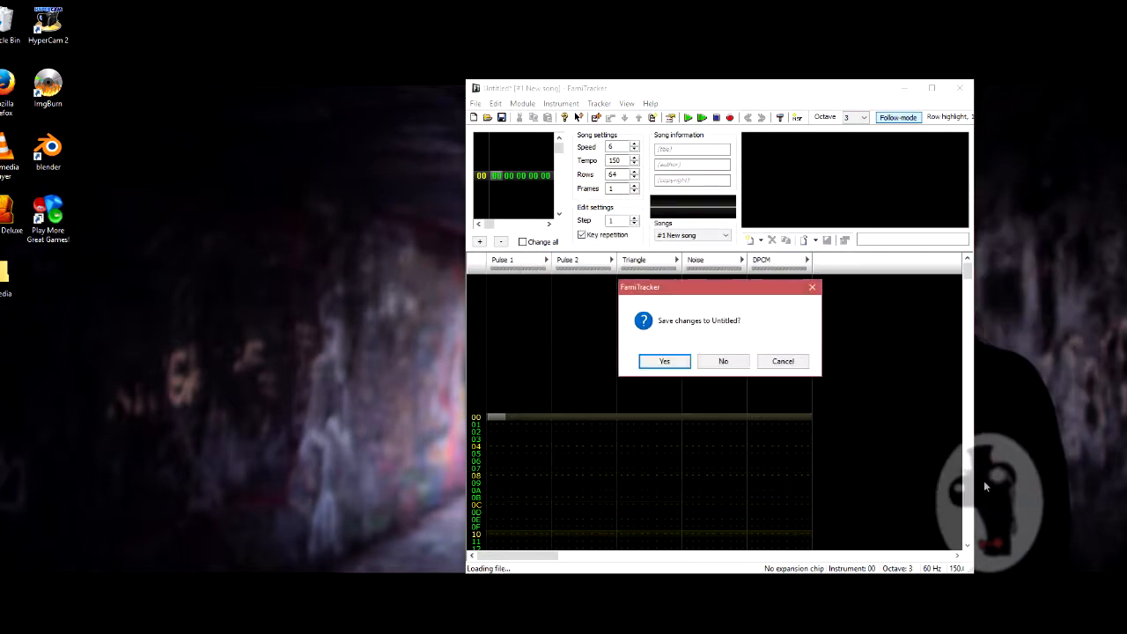
click(725, 361)
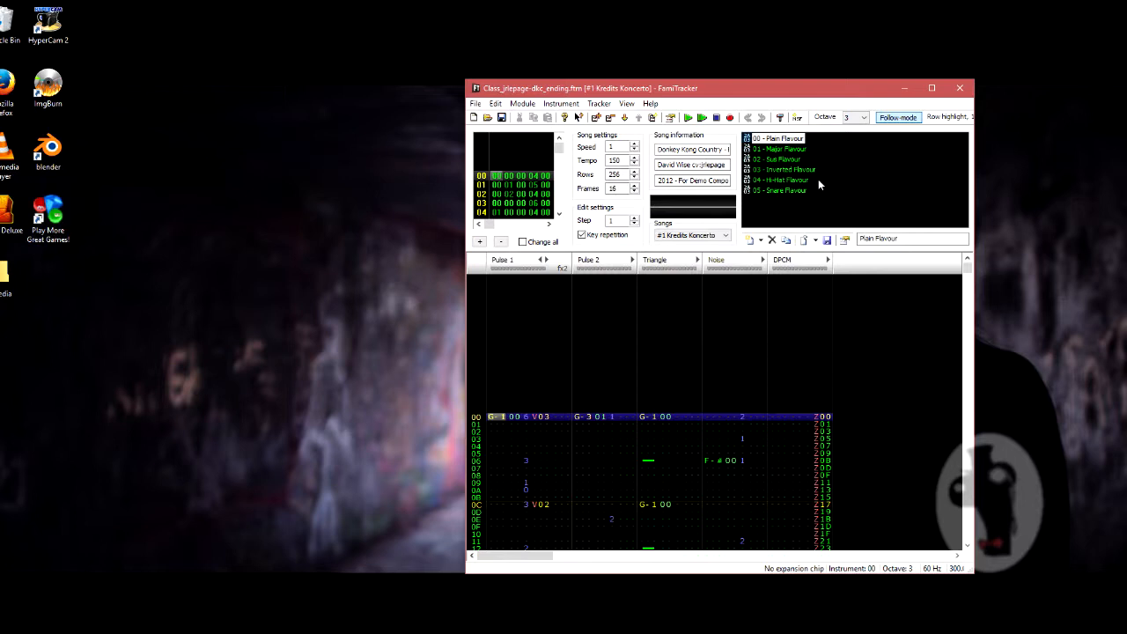
Audition the song's instruments one after another, including Plain, Major, Sus, Hi-Hat and Snare Flavour.
key(q)
click(792, 151)
key(q)
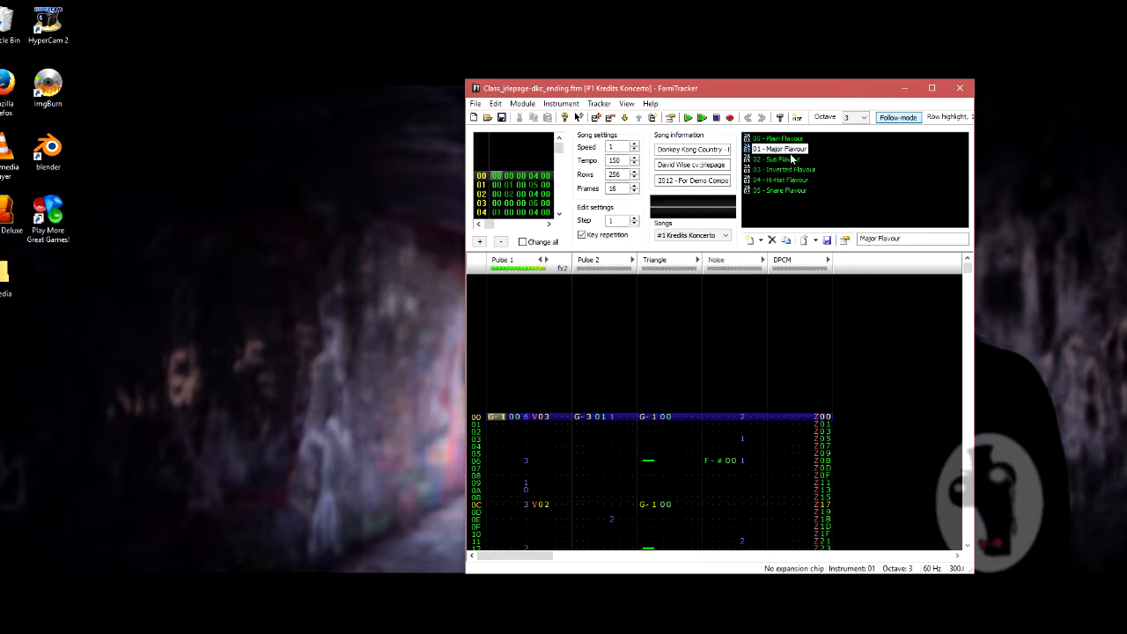
click(791, 159)
click(791, 169)
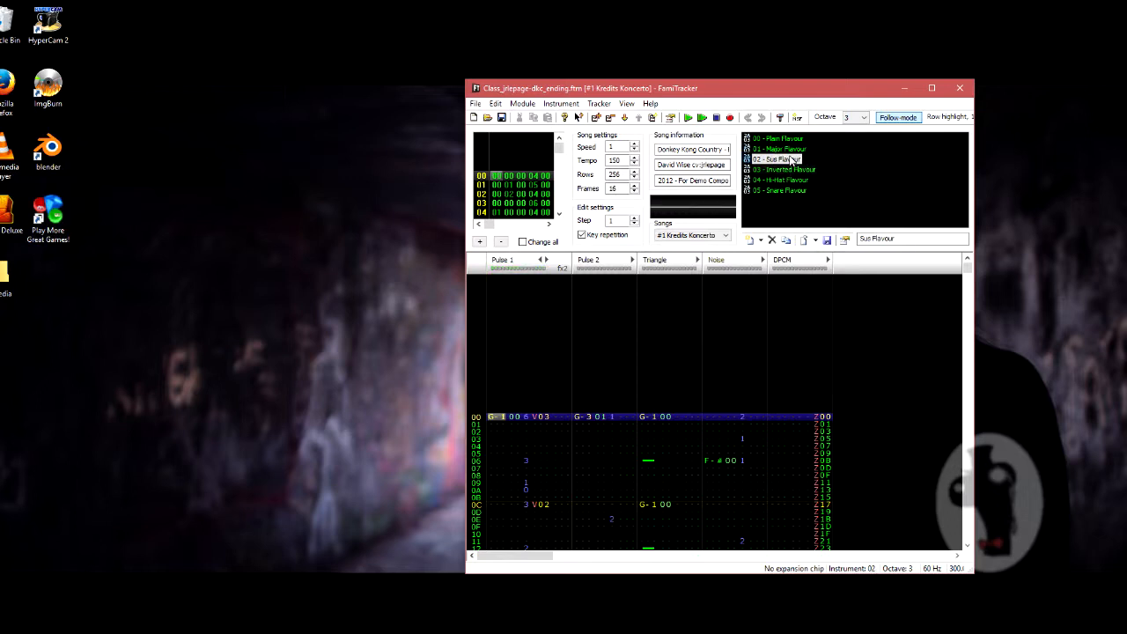
click(791, 180)
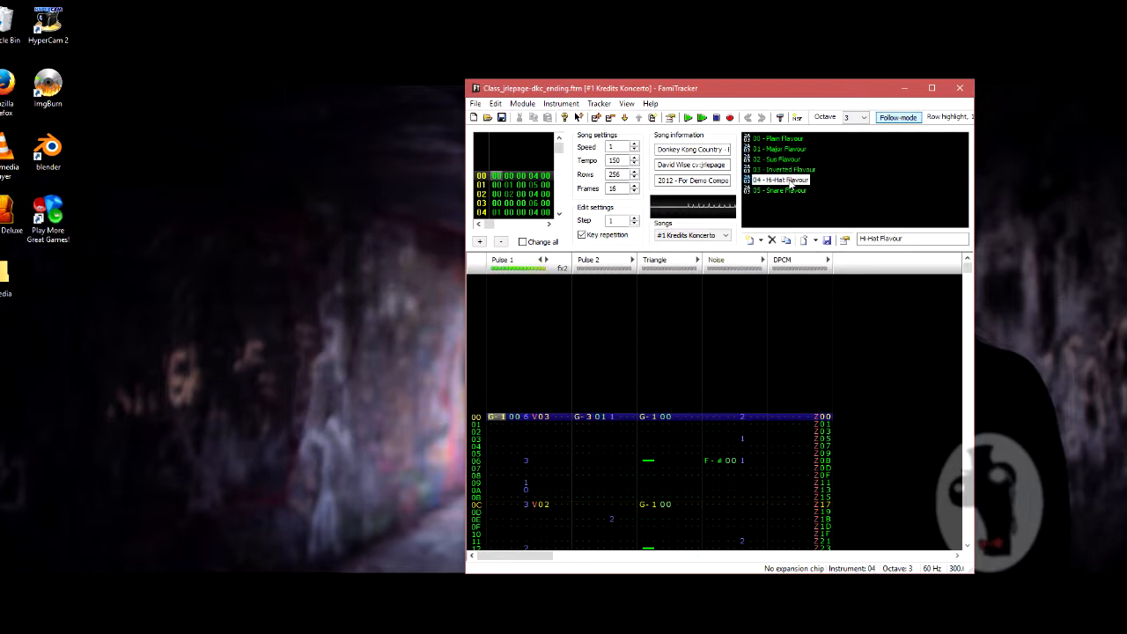
click(789, 191)
click(799, 160)
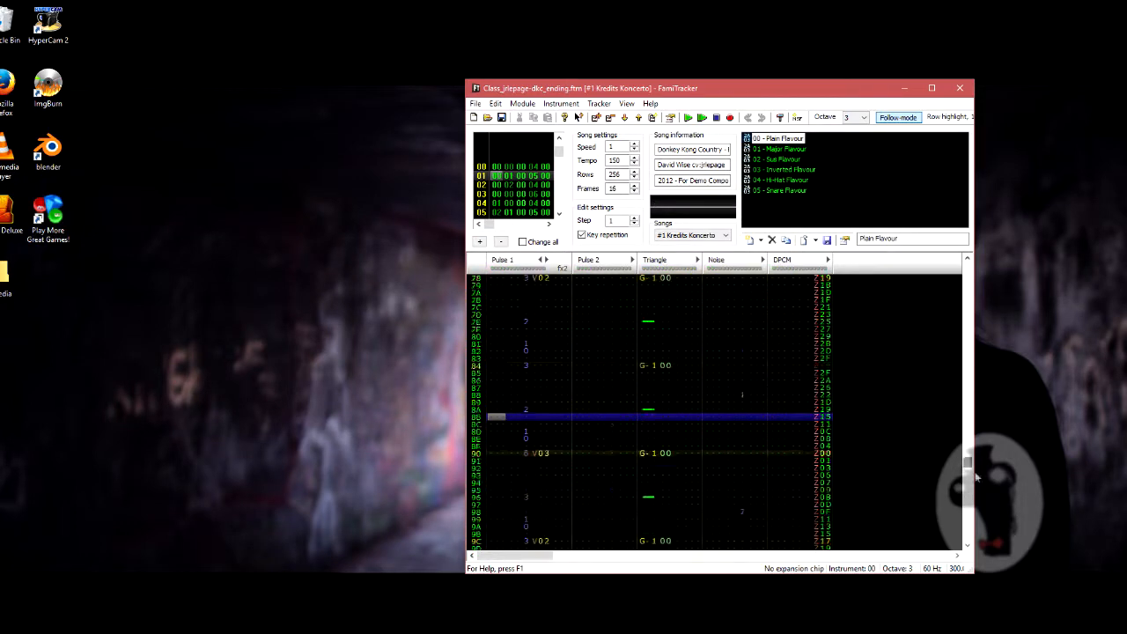
Save the Plain Flavour instrument to the FamiTracker-v0.4.6 folder as an instrument file named Plain Flavour2.
right_click(779, 145)
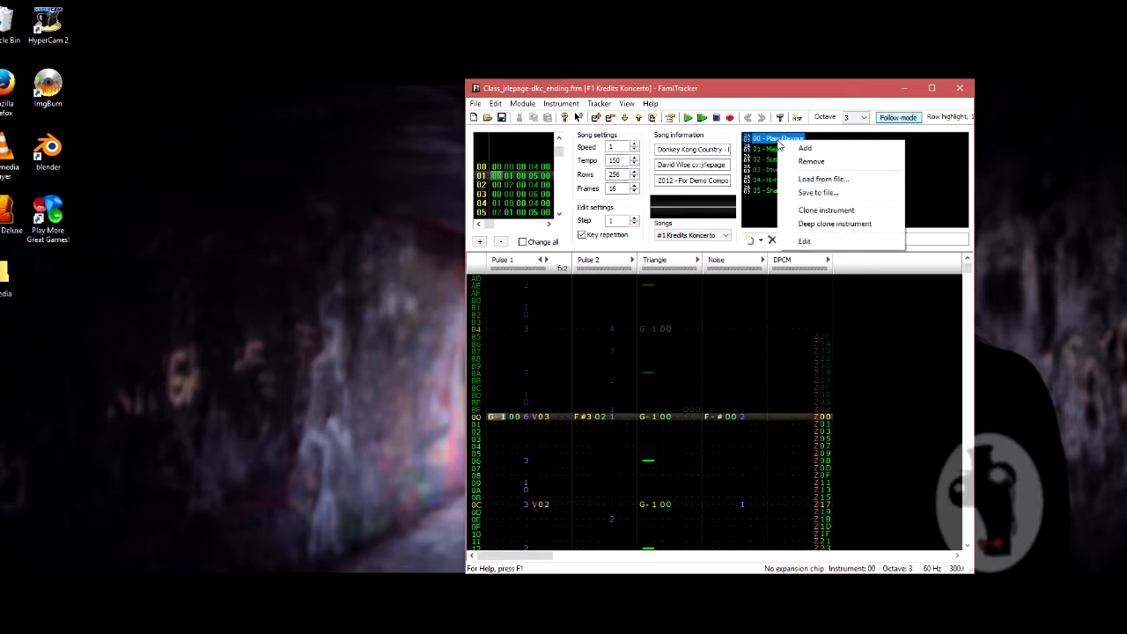
click(817, 194)
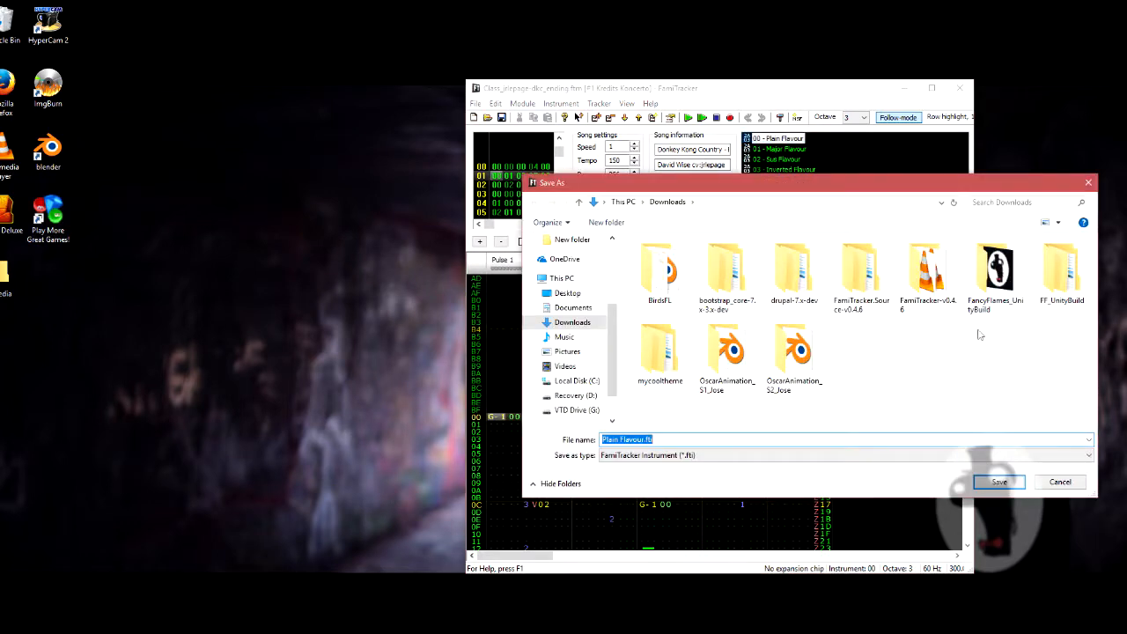
click(926, 304)
double_click(926, 304)
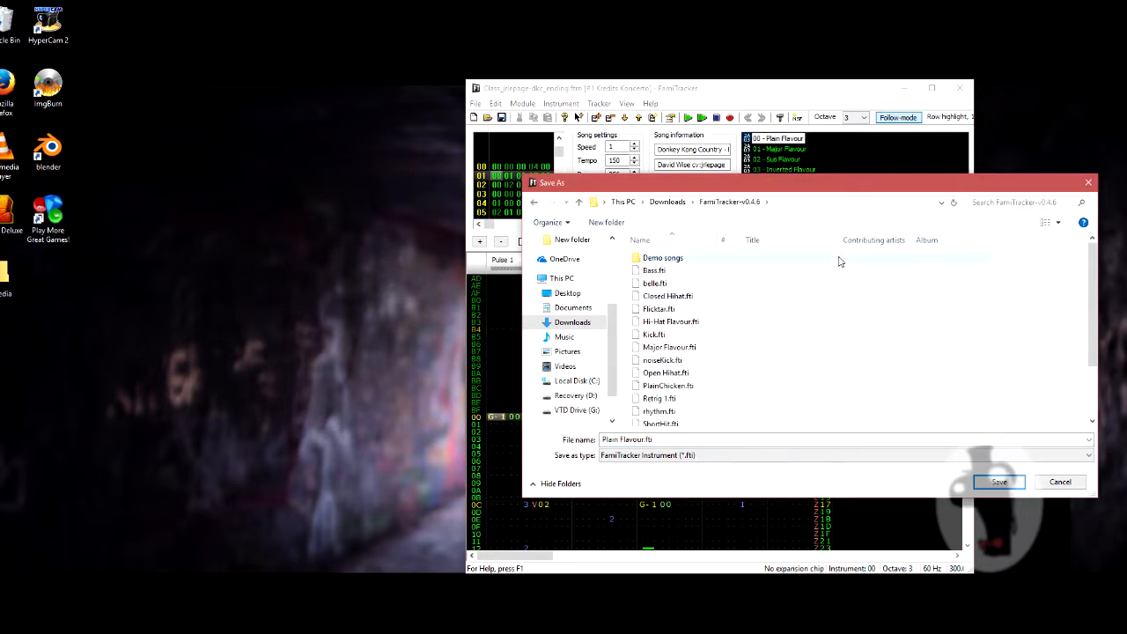
click(682, 442)
click(682, 443)
key(BackSpace)
key(BackSpace)
key(BackSpace)
key(BackSpace)
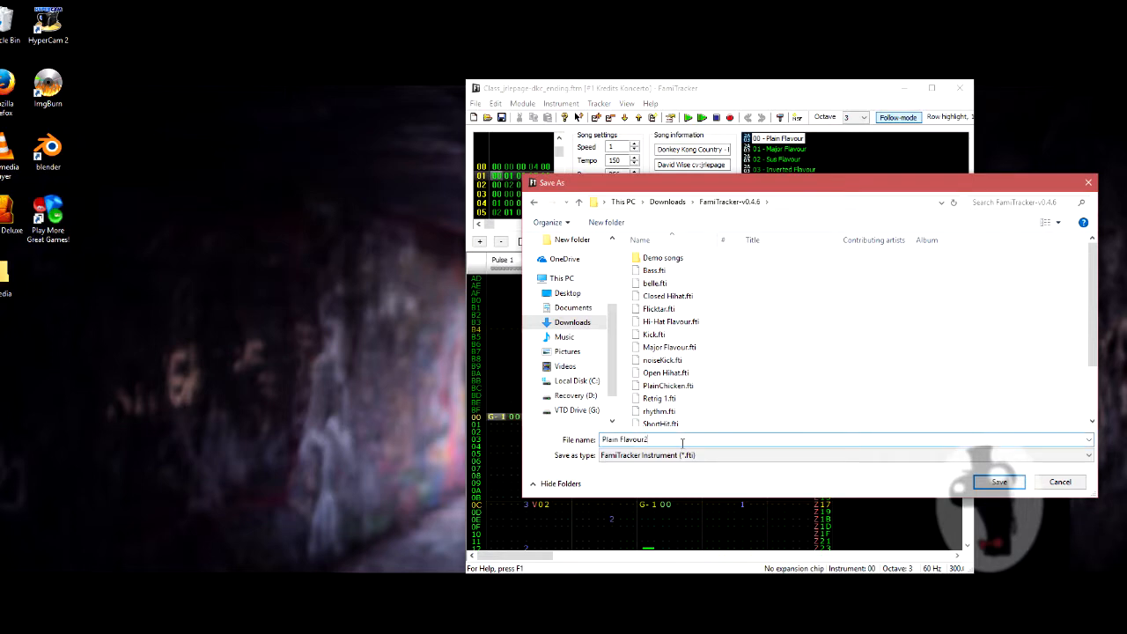
text(2)
key(Return)
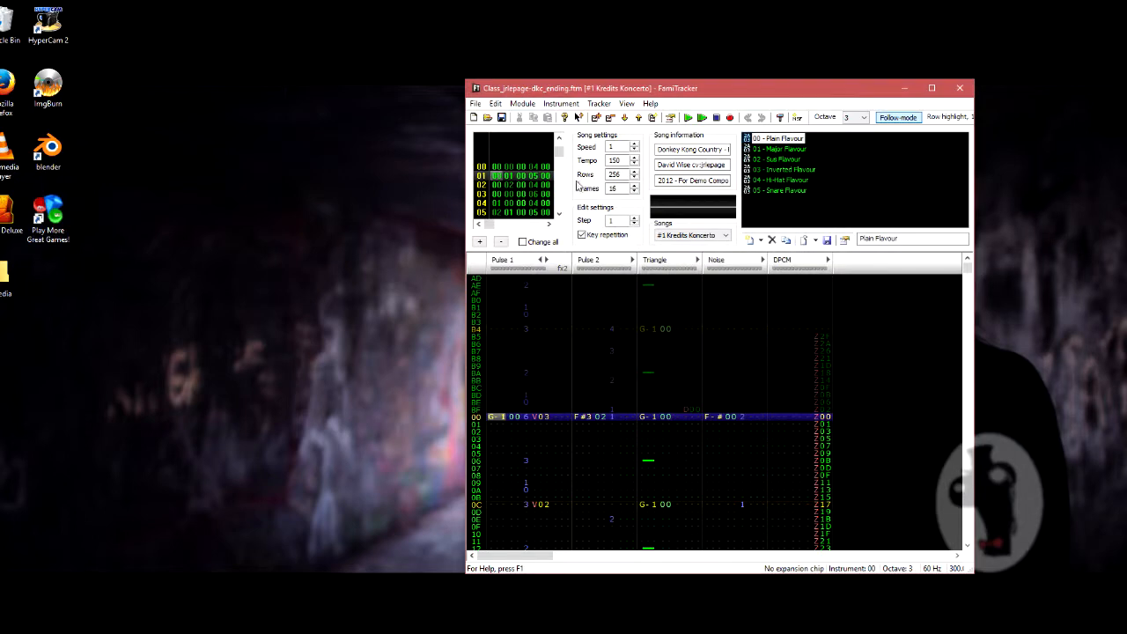
Create a new module and load all the instrument files from the FamiTracker-v0.4.6 folder into it.
click(474, 118)
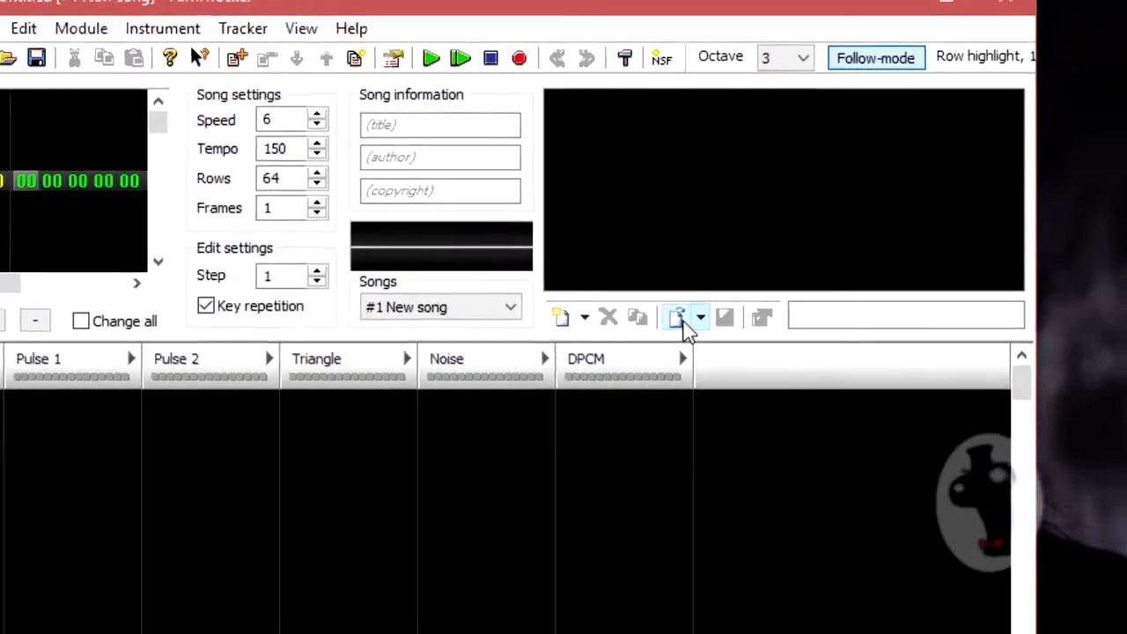
click(659, 406)
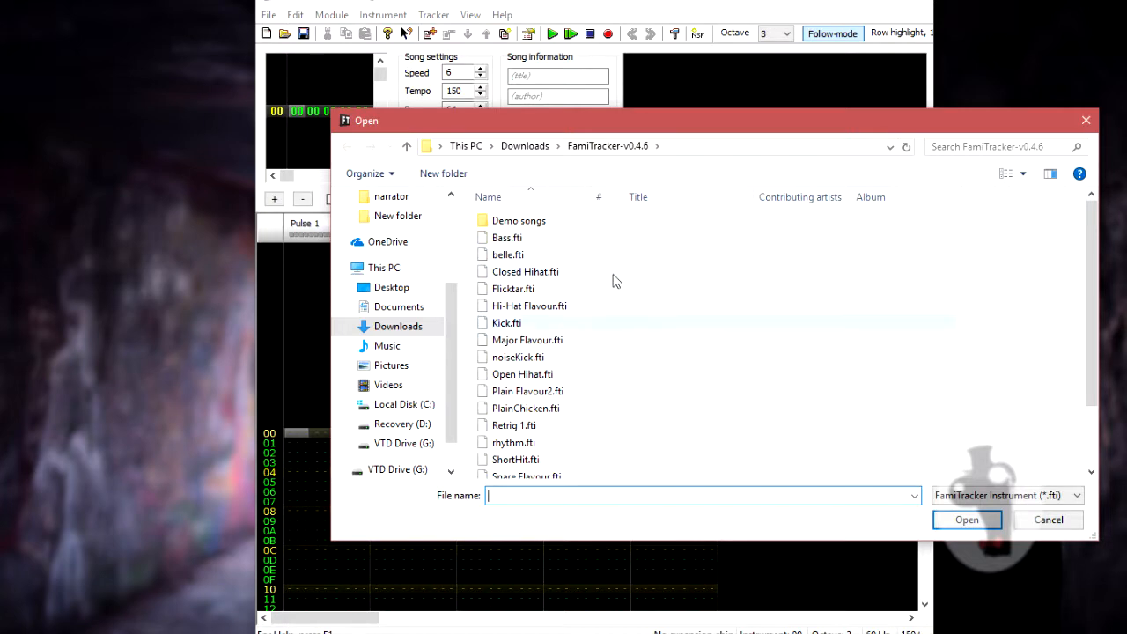
click(590, 327)
key(ctrl+a)
key(Return)
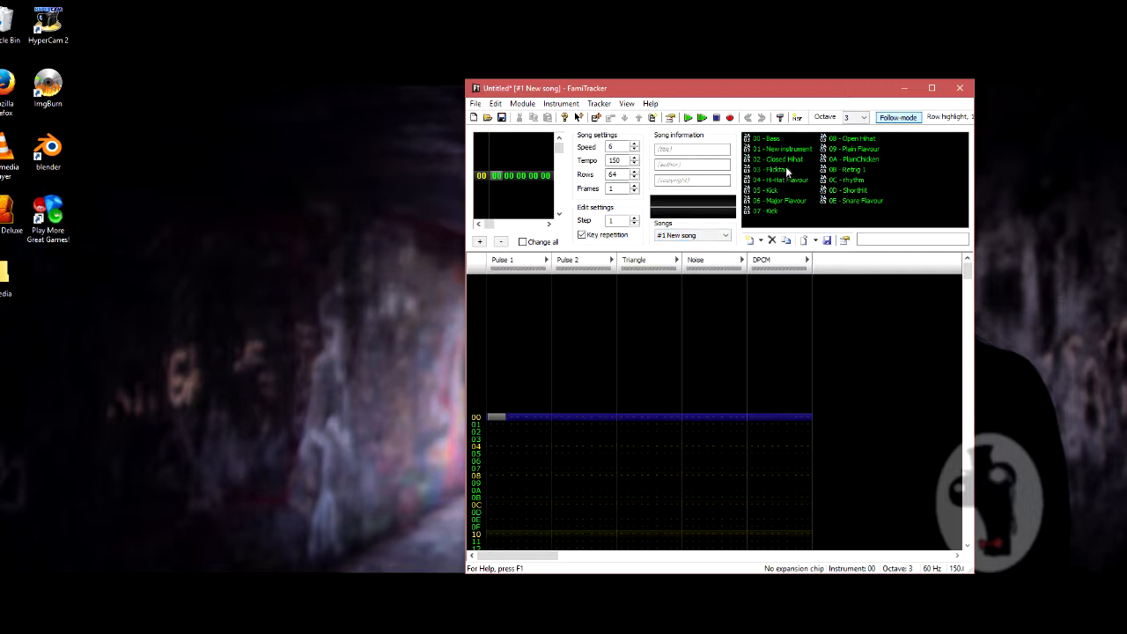
Audition the PlainChicken instrument on the Pulse 1, Triangle and Noise channels, ending on the DPCM channel.
click(852, 159)
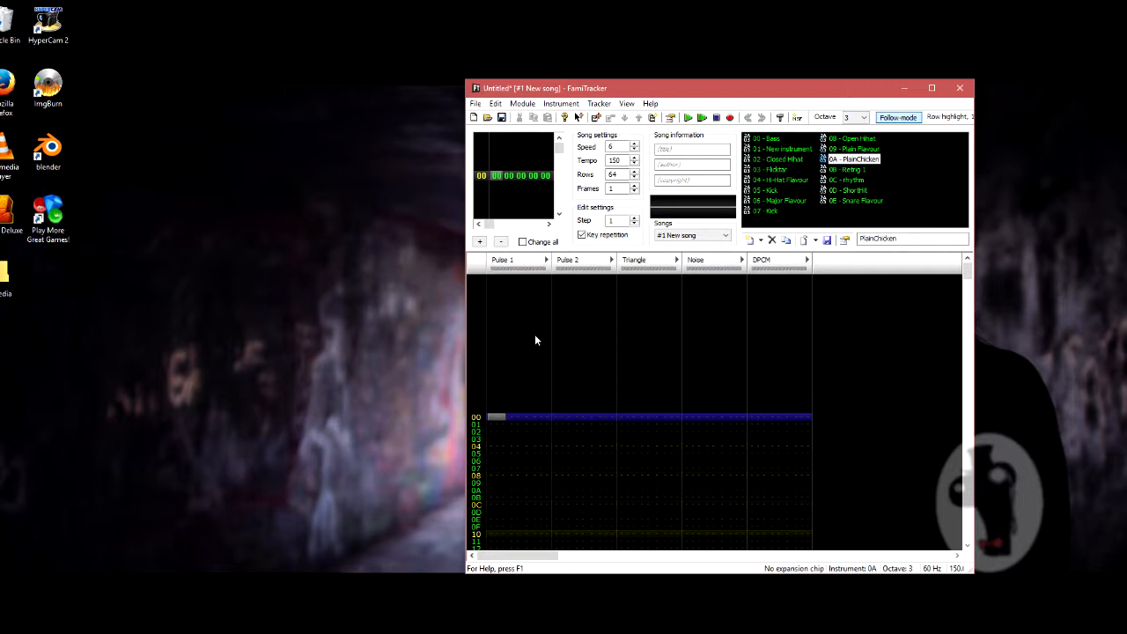
key(z)
click(627, 416)
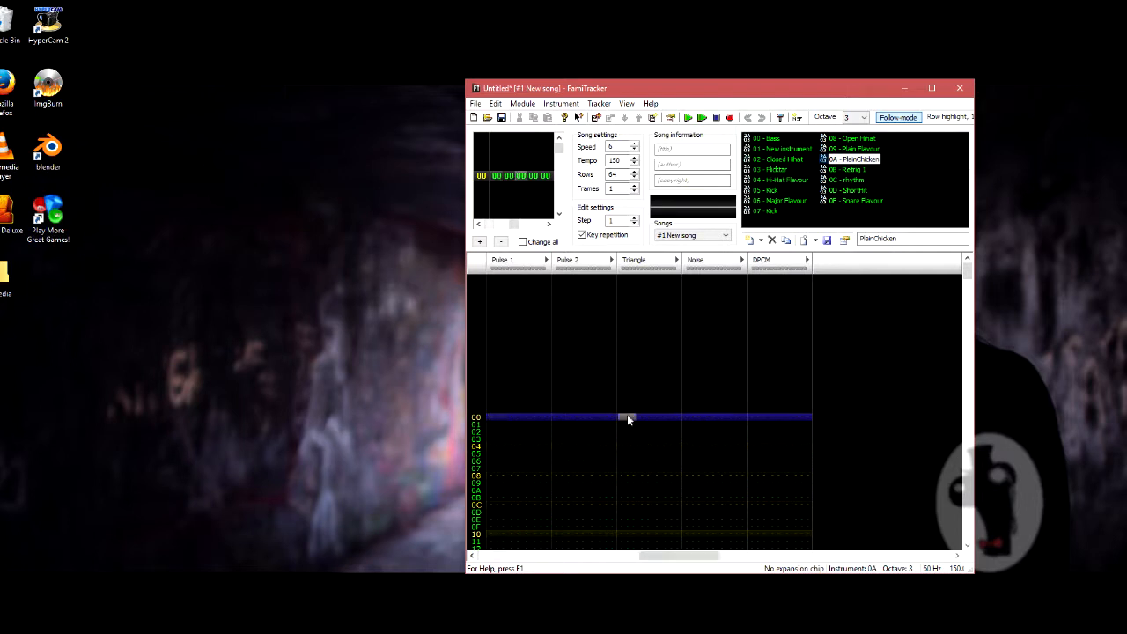
key(z)
click(698, 416)
key(z)
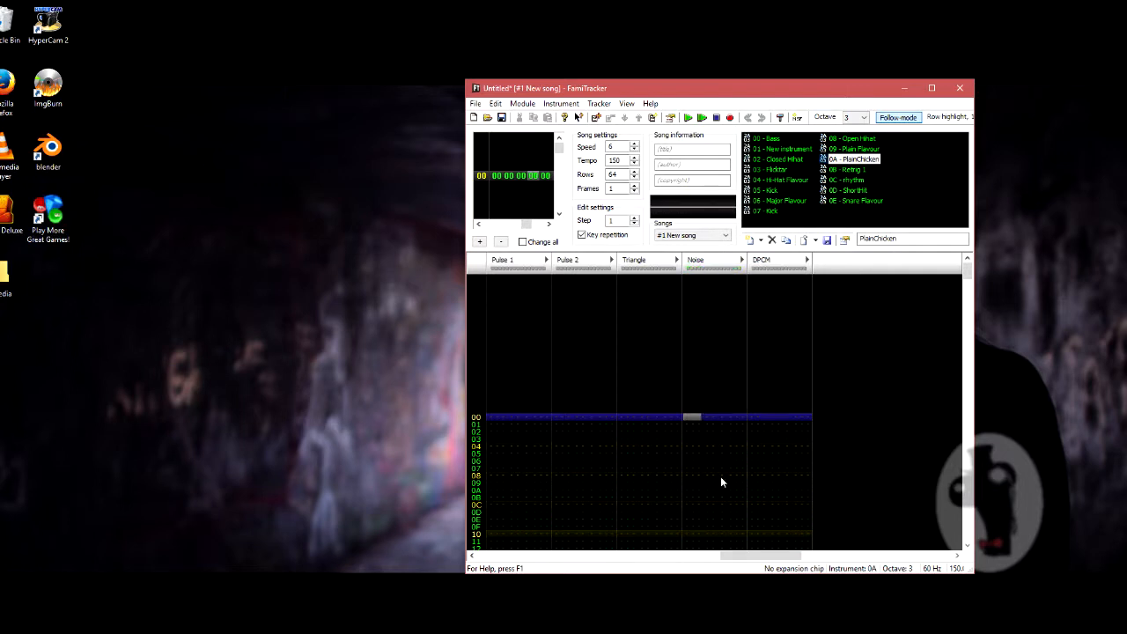
click(757, 419)
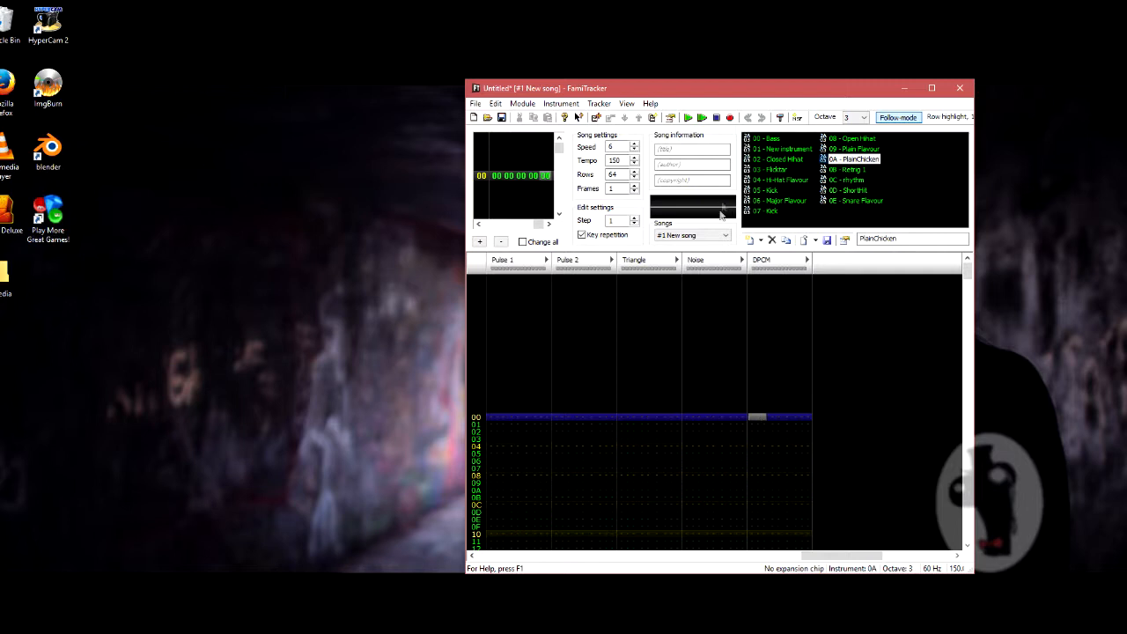
Audition percussion instruments on the Noise channel, settling on ShortHit and playing it repeatedly.
click(693, 416)
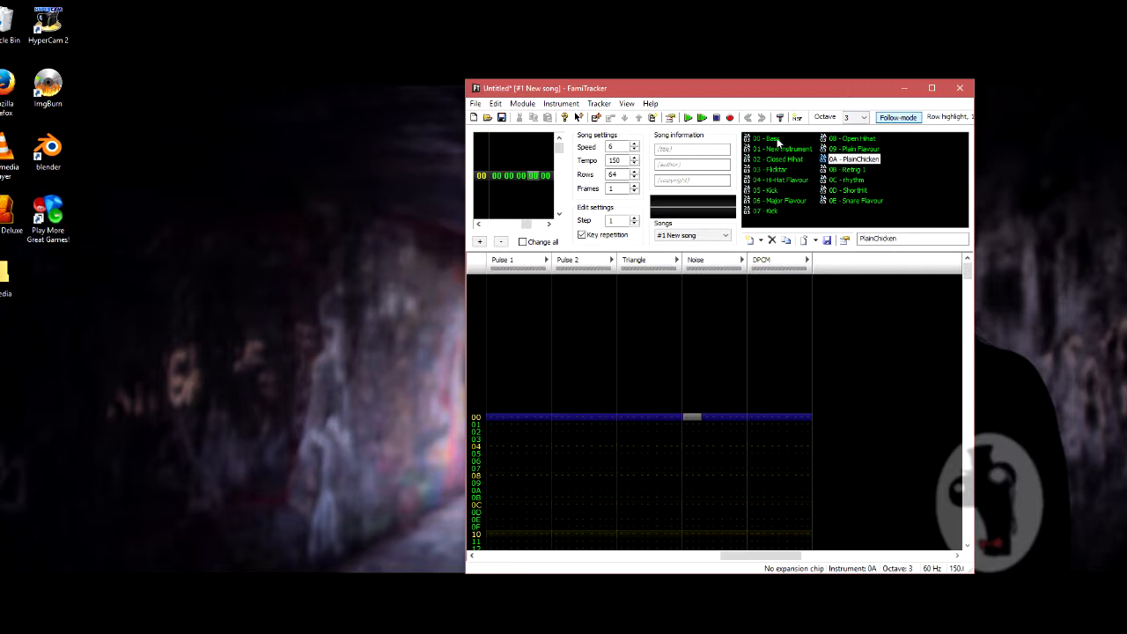
click(772, 212)
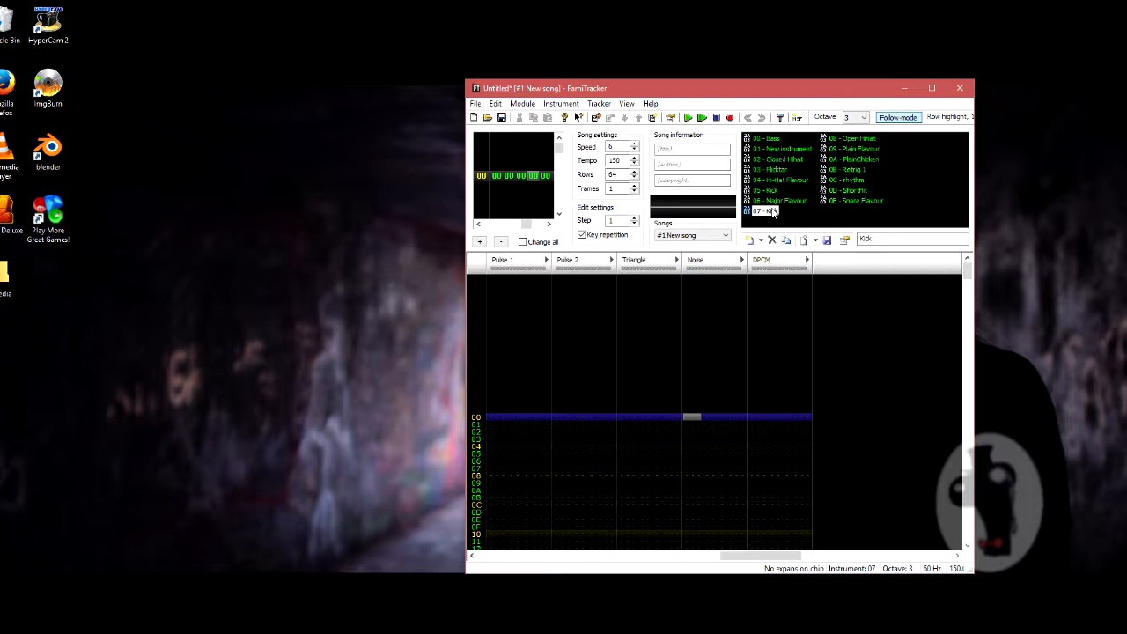
click(857, 181)
click(859, 191)
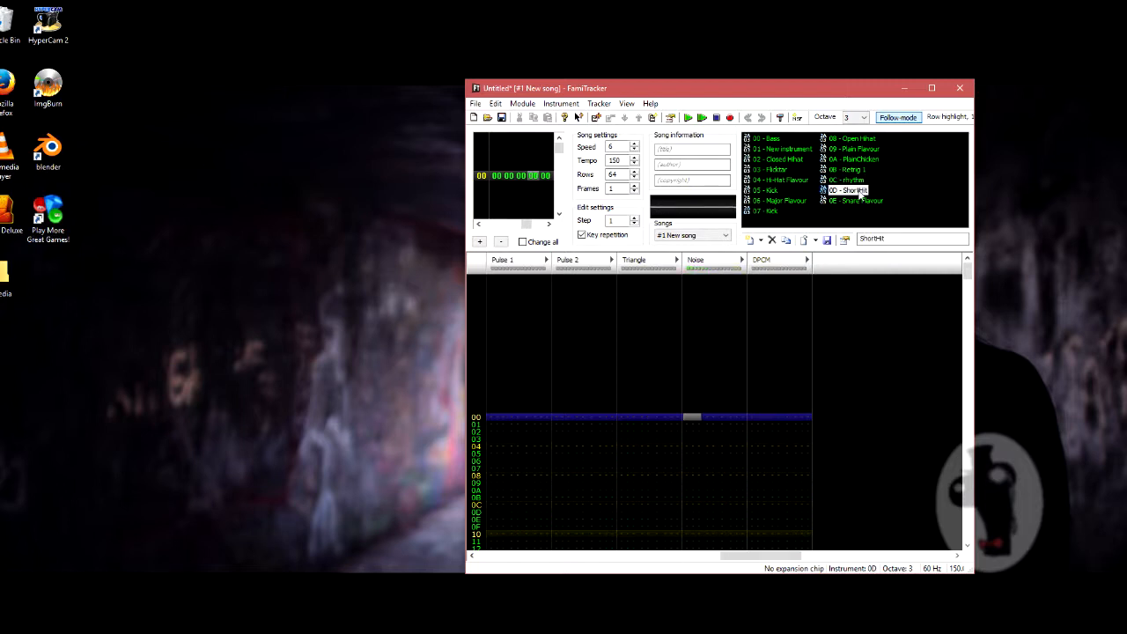
key(z)
key(z)
key(z)
key(z)
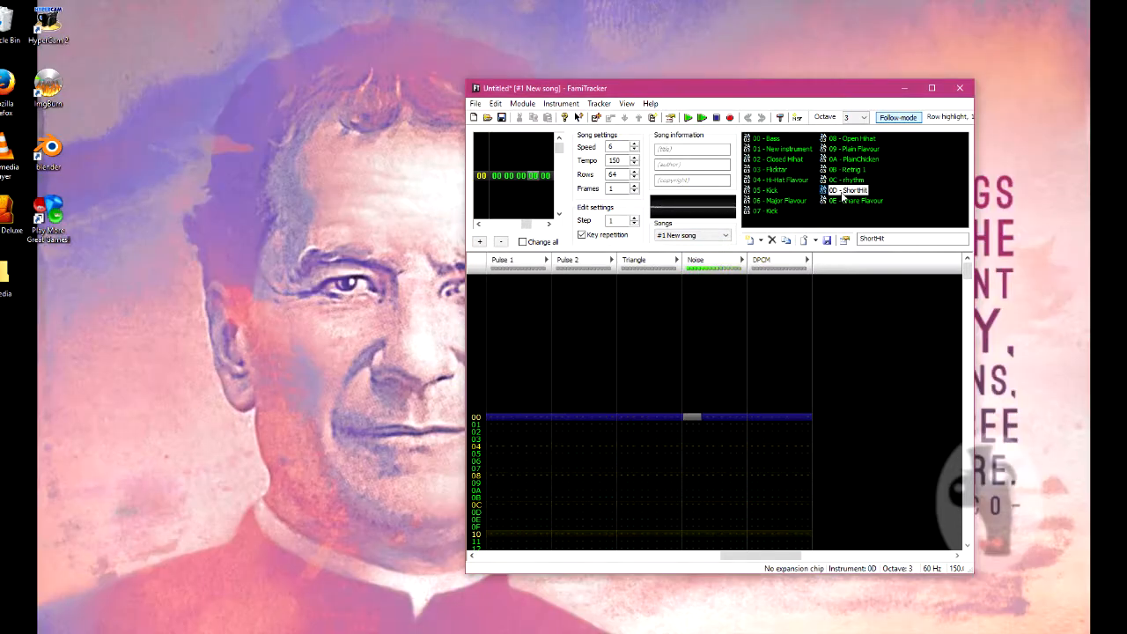
key(z)
key(z)
Switch to edit mode and enter four D-# ShortHit notes in rows 00 to 03 of the Noise channel.
key(space)
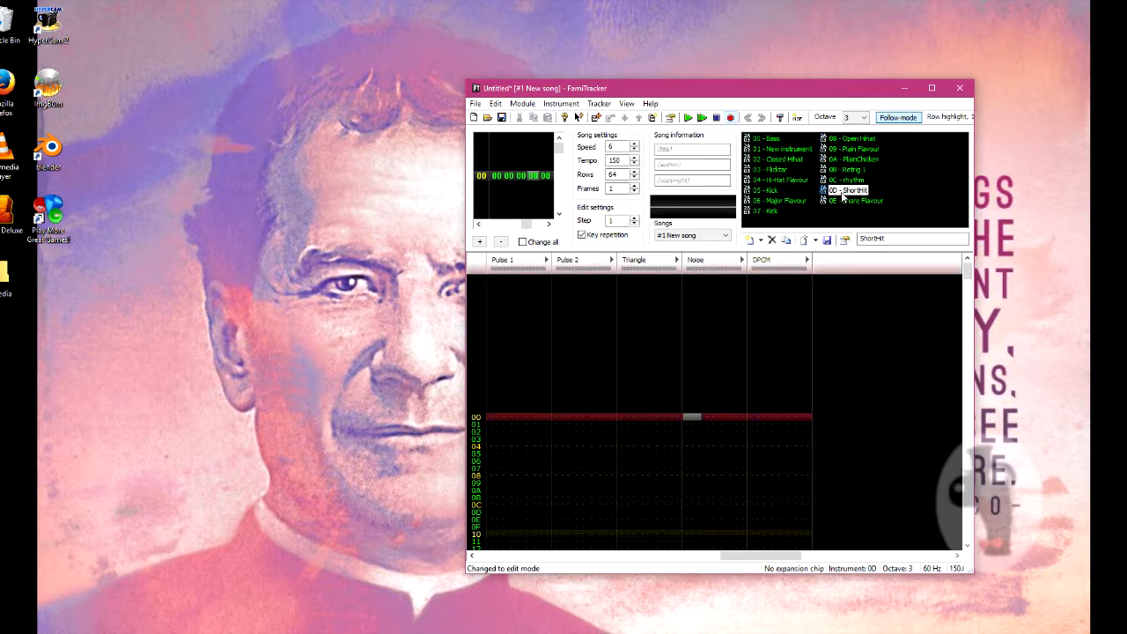
key(space)
key(space)
key(n)
key(n)
key(n)
key(n)
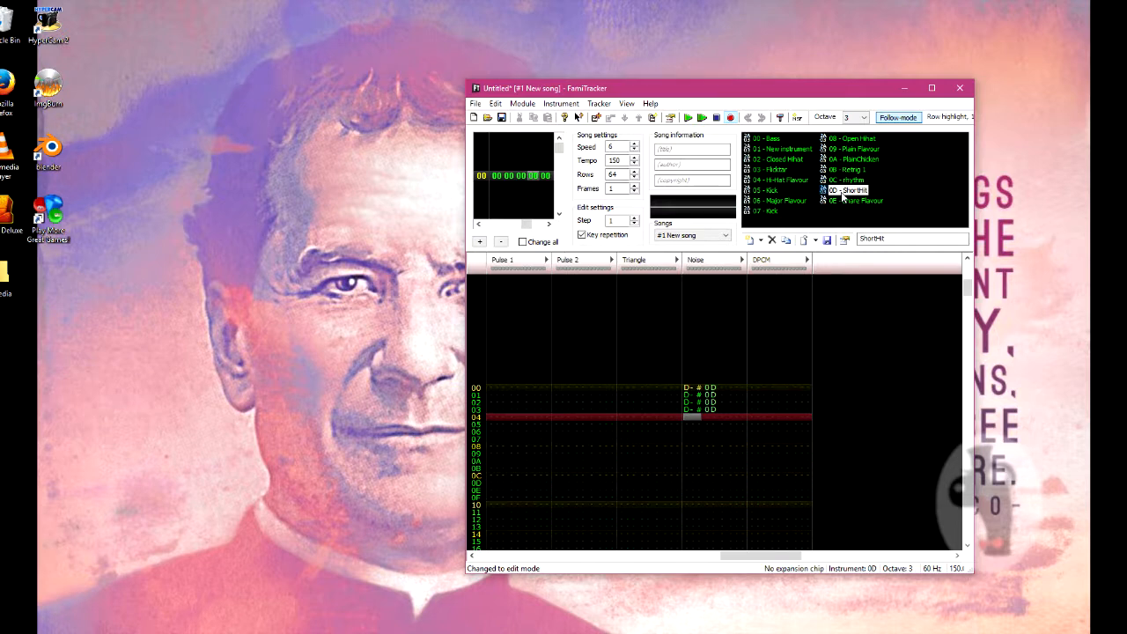
Delete the four ShortHit notes from the Noise channel.
key(BackSpace)
key(BackSpace)
key(BackSpace)
key(BackSpace)
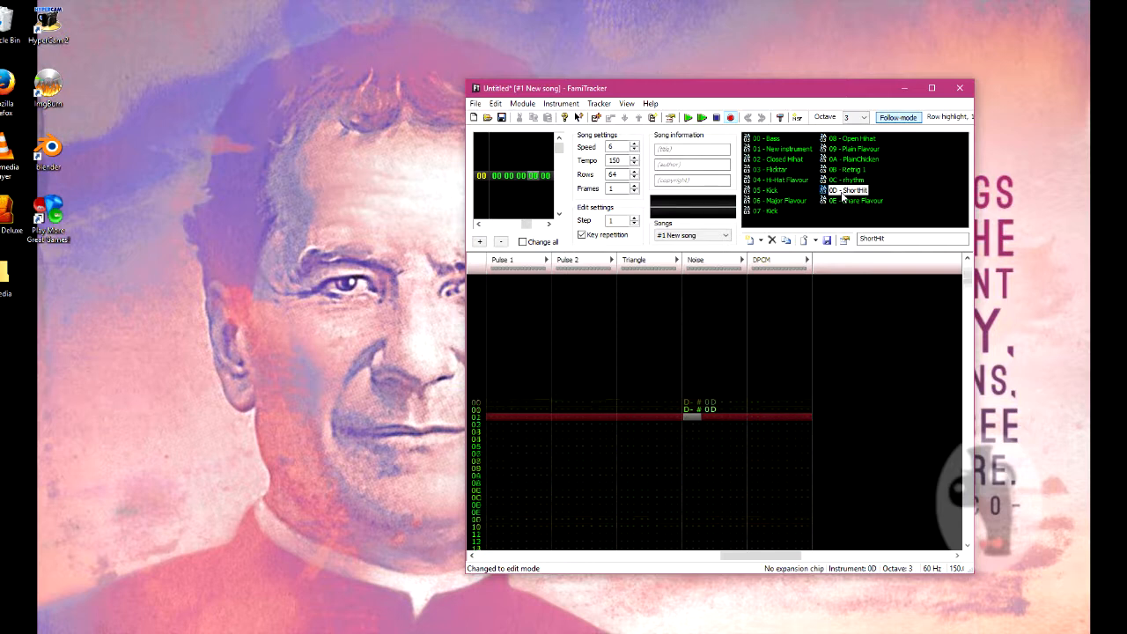
Enter another run of six ShortHit notes from row 00 of the Noise channel and delete them again.
key(n)
key(n)
key(n)
key(n)
key(n)
key(n)
key(BackSpace)
key(BackSpace)
key(BackSpace)
key(BackSpace)
key(BackSpace)
key(BackSpace)
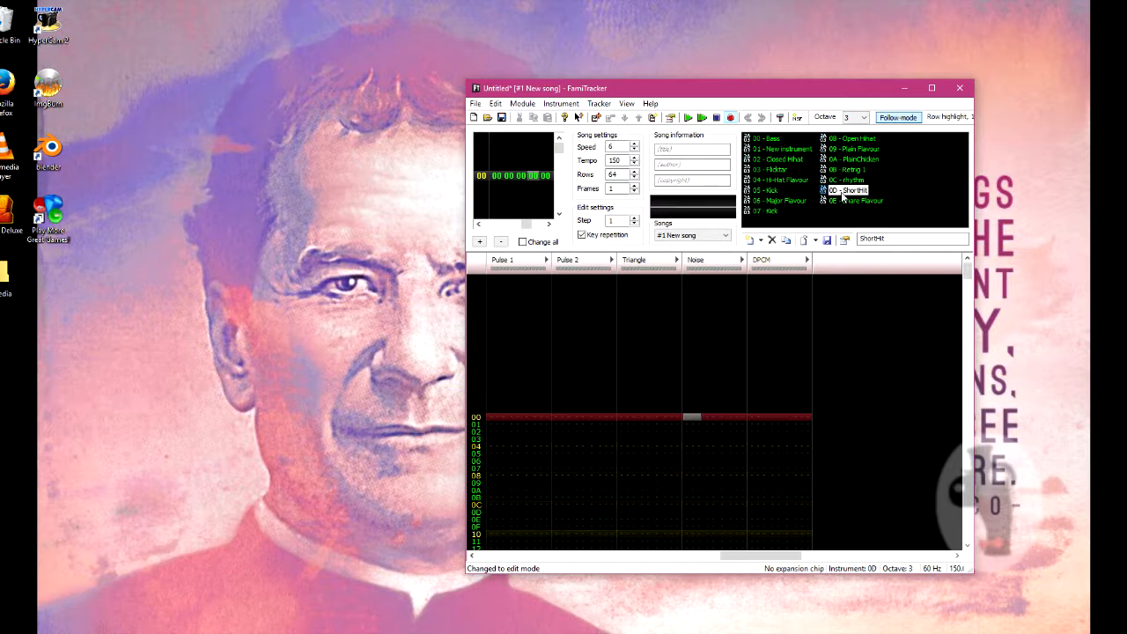
Return to normal mode and play the ShortHit instrument repeatedly on the Noise channel without recording notes.
key(space)
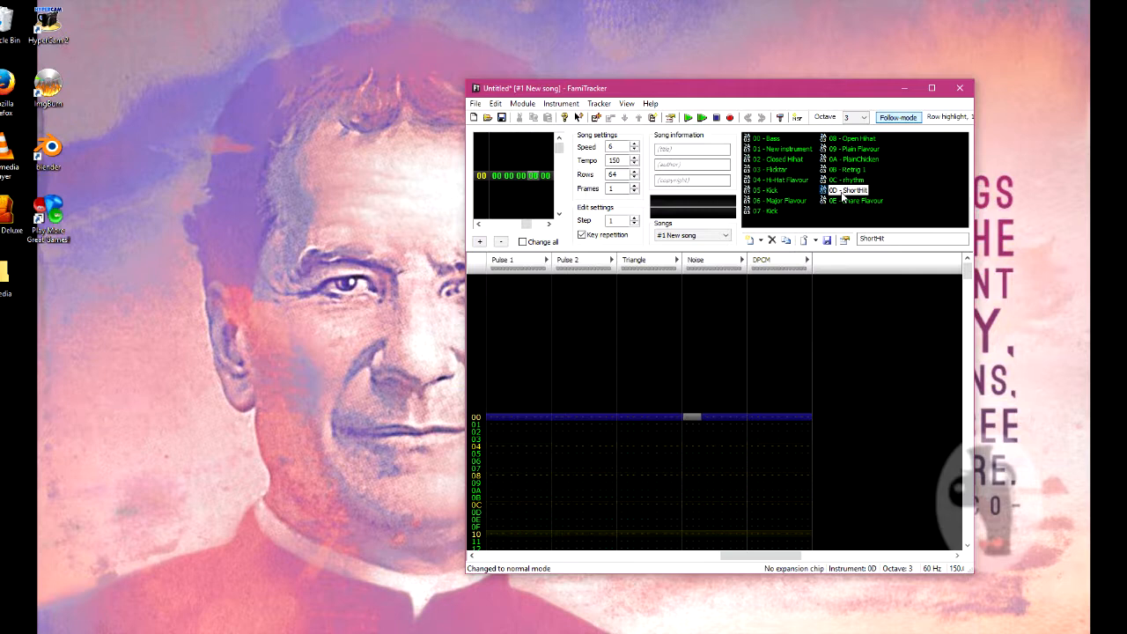
key(q)
key(q)
key(q)
key(q)
key(q)
key(q)
key(q)
key(q)
key(q)
key(q)
key(q)
key(q)
key(q)
key(q)
key(q)
key(q)
key(q)
key(q)
key(q)
key(q)
key(q)
key(q)
key(q)
key(q)
Switch back to edit mode and fill consecutive Noise rows from row 00 with D-# ShortHit notes.
key(space)
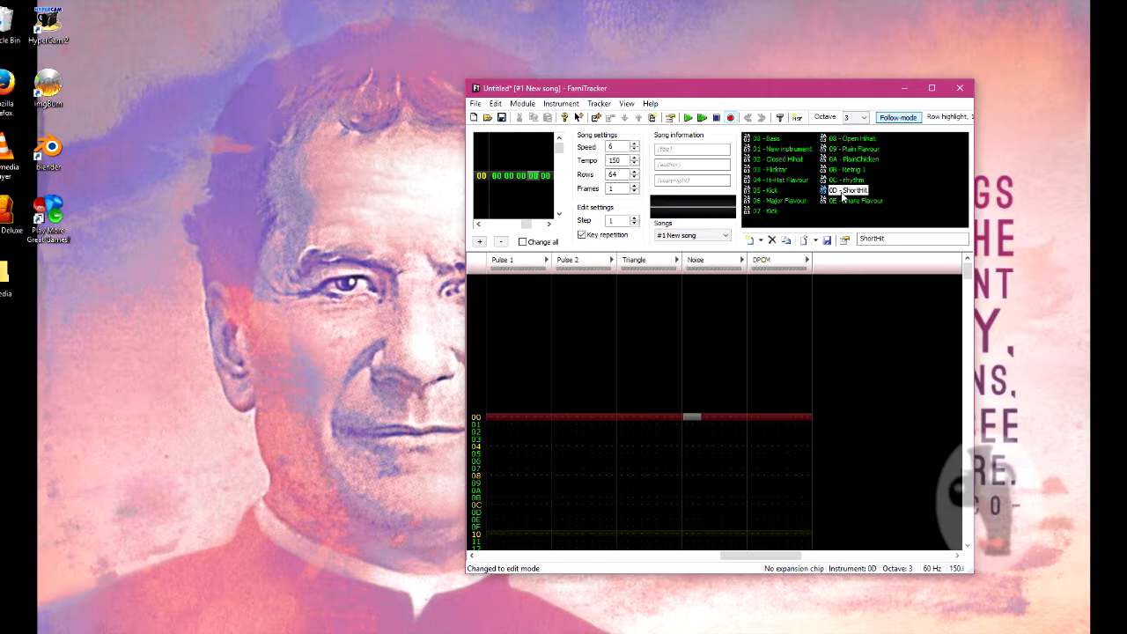
key(n)
key(n)
key(n)
key(n)
key(n)
key(n)
key(n)
key(n)
key(n)
key(n)
key(n)
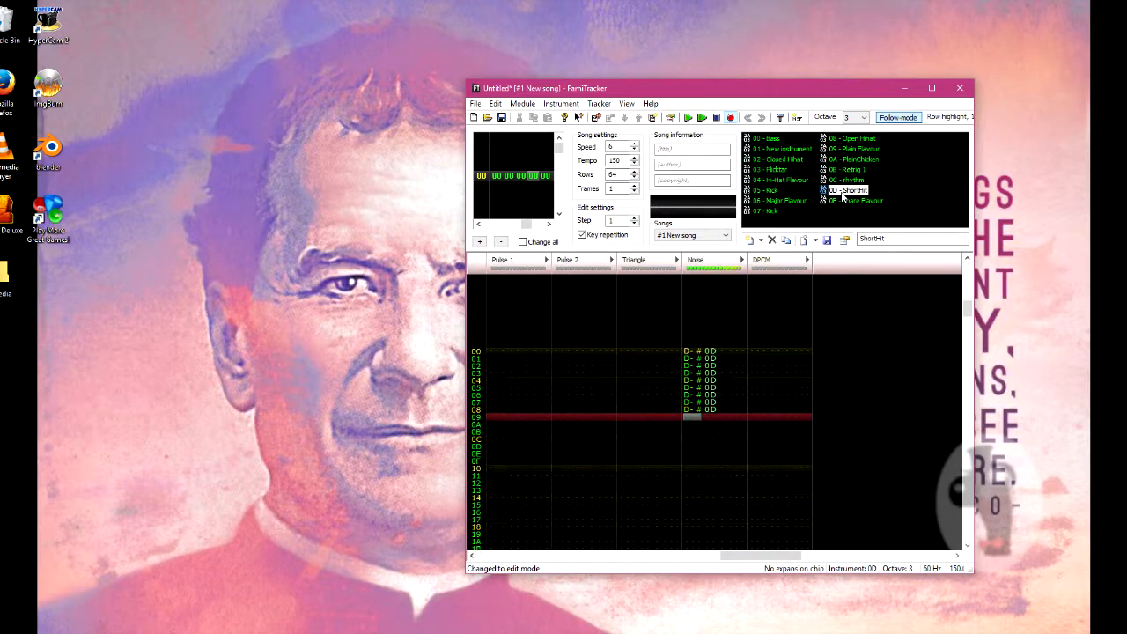
Delete the whole run of ShortHit notes from the Noise channel and reposition the pattern cursor.
key(BackSpace)
key(BackSpace)
key(BackSpace)
key(BackSpace)
key(BackSpace)
key(BackSpace)
key(BackSpace)
key(BackSpace)
key(BackSpace)
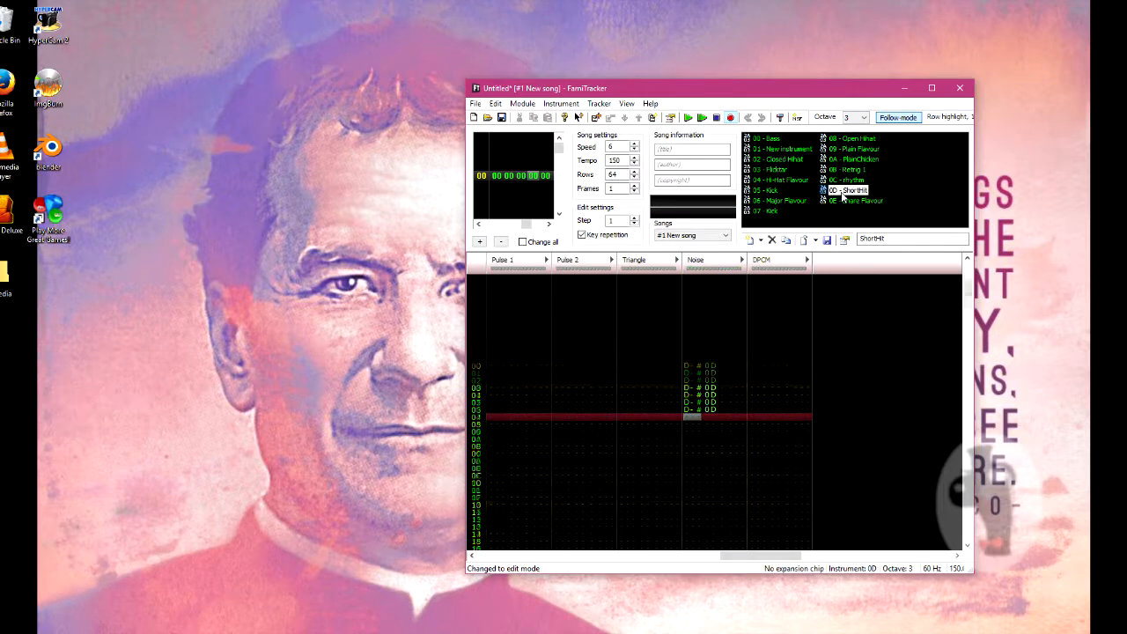
key(BackSpace)
key(BackSpace)
key(Return)
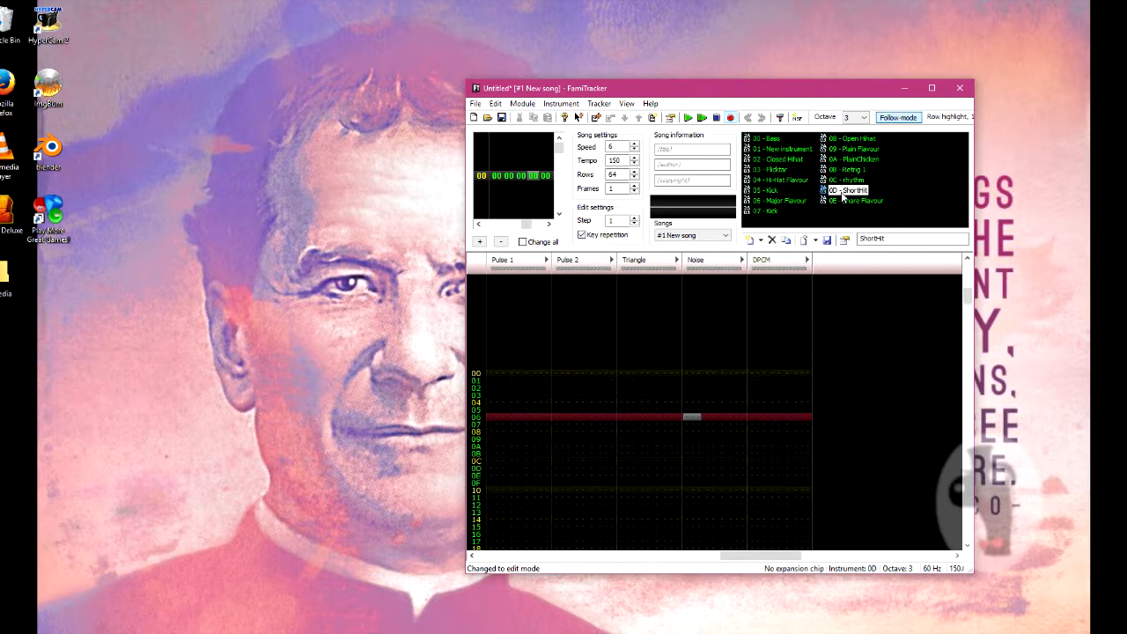
key(Up)
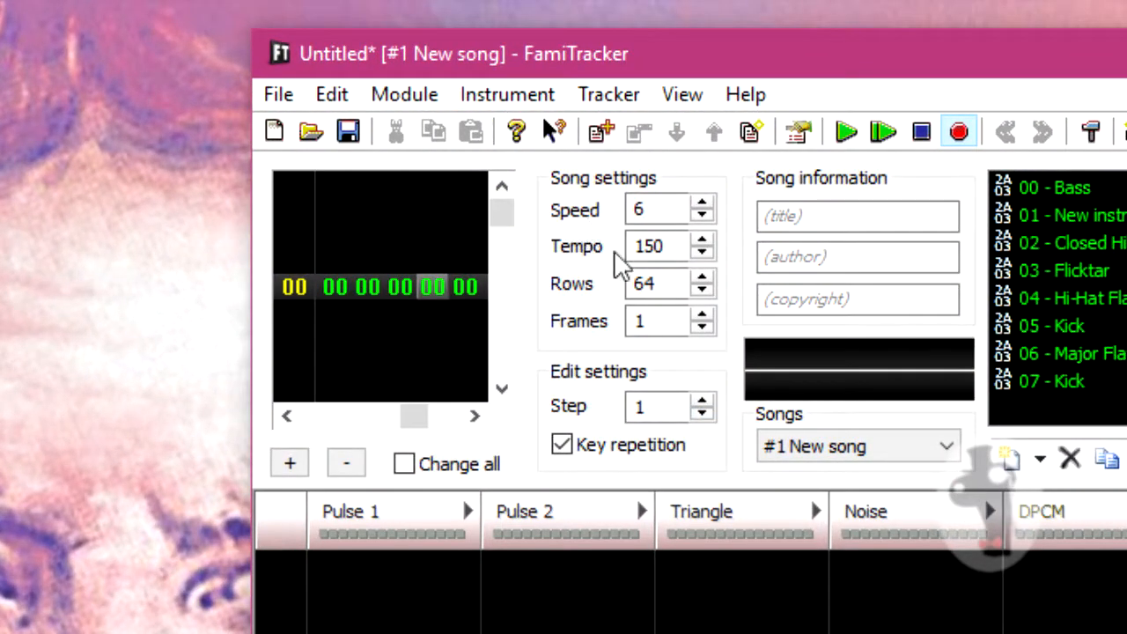
Examine the song's tempo and row-count settings and follow the pattern down to its last row, 3F.
click(648, 245)
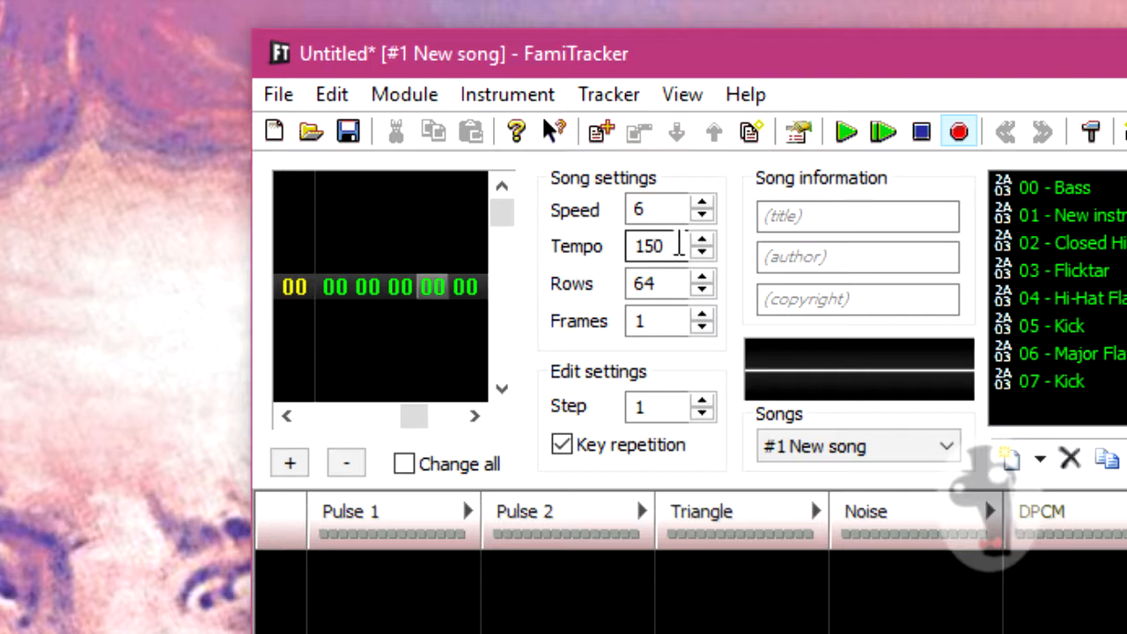
click(642, 283)
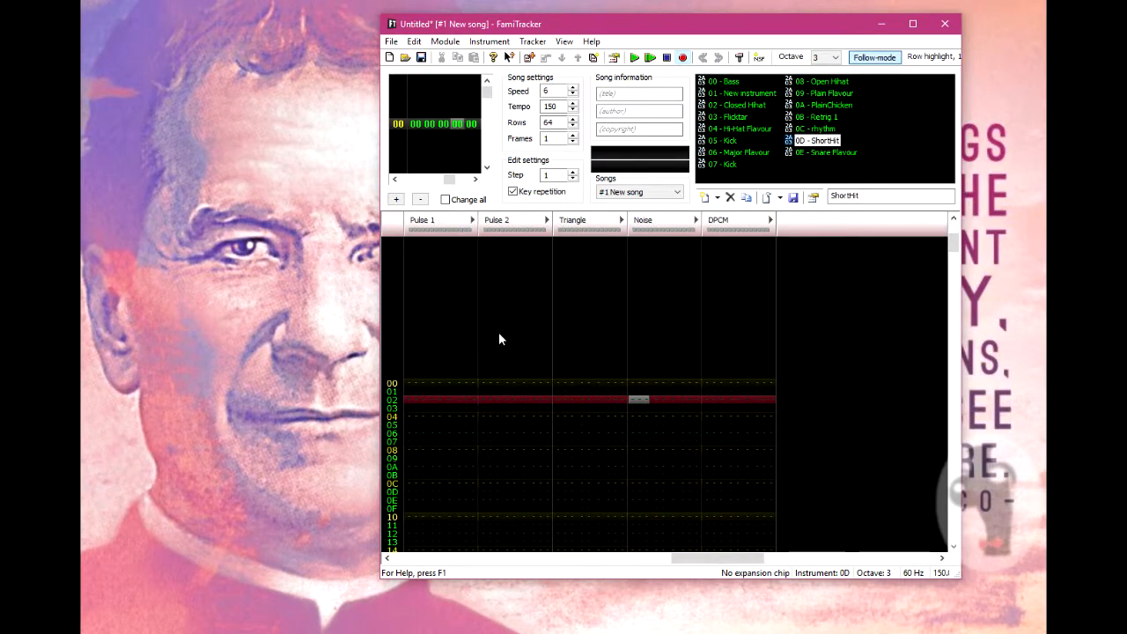
scroll(499, 339, down, 10)
scroll(498, 339, down, 7)
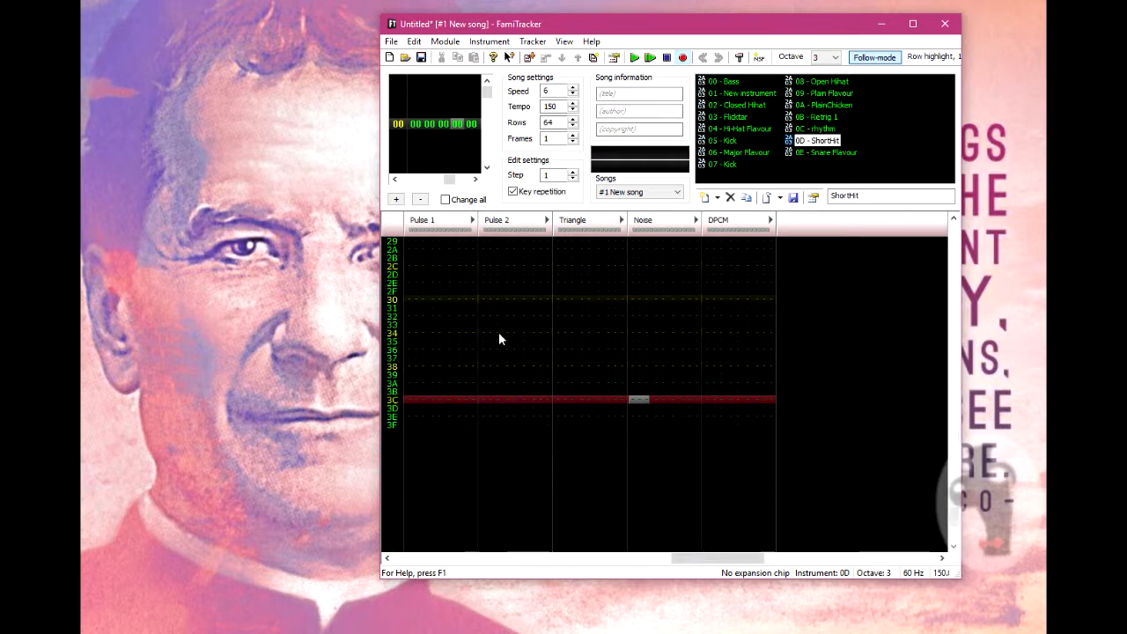
scroll(498, 334, down, 1)
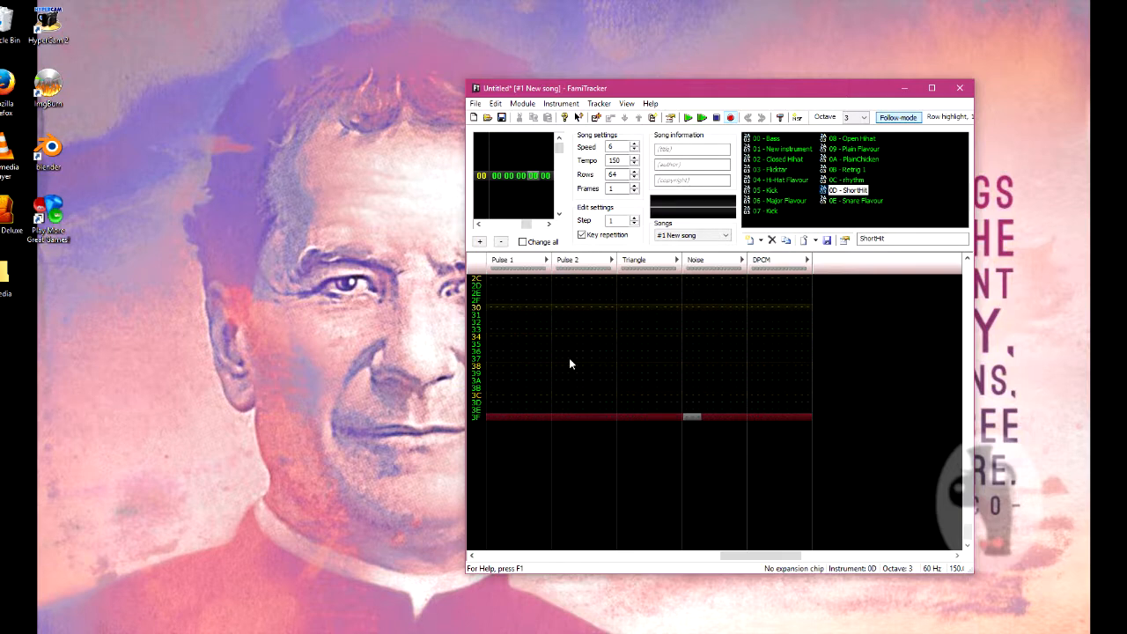
Set the song's frame count to 2 and step down through the rows of the added frame.
click(633, 185)
key(Down)
key(Down)
key(Down)
key(Down)
key(Down)
key(Down)
key(Down)
key(Down)
key(Down)
key(Down)
key(Down)
key(Down)
key(Down)
key(Down)
key(Down)
key(Down)
key(Down)
key(Down)
key(Down)
key(Down)
key(Down)
key(Down)
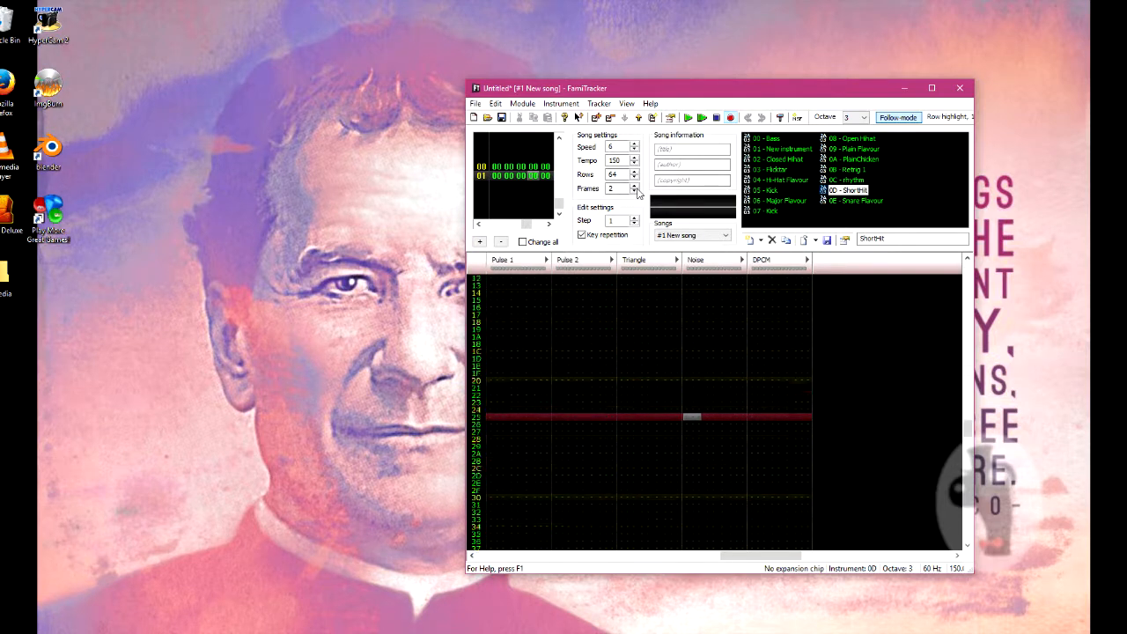
key(Down)
key(Down)
key(Down)
key(Down)
key(Down)
key(Down)
key(Down)
key(Down)
key(Down)
key(Down)
key(Down)
key(Down)
key(Down)
key(Down)
key(Down)
key(Down)
key(Down)
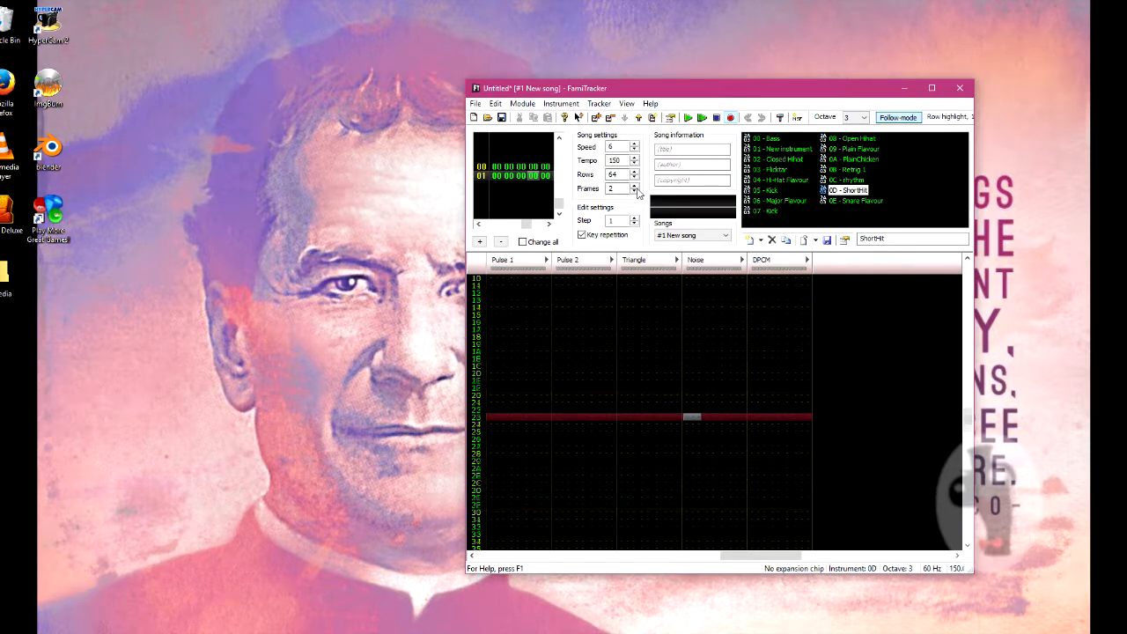
key(Down)
Set the frame count back to 1 and return the cursor to row 00 of the Noise channel.
click(634, 192)
key(Up)
key(Up)
key(Up)
key(Up)
key(Up)
key(Up)
key(Up)
key(Up)
key(Up)
key(Up)
key(Up)
key(Up)
key(Up)
key(Up)
key(Up)
key(Up)
Leave edit mode and audition the ShortHit instrument three times on the Noise channel.
key(space)
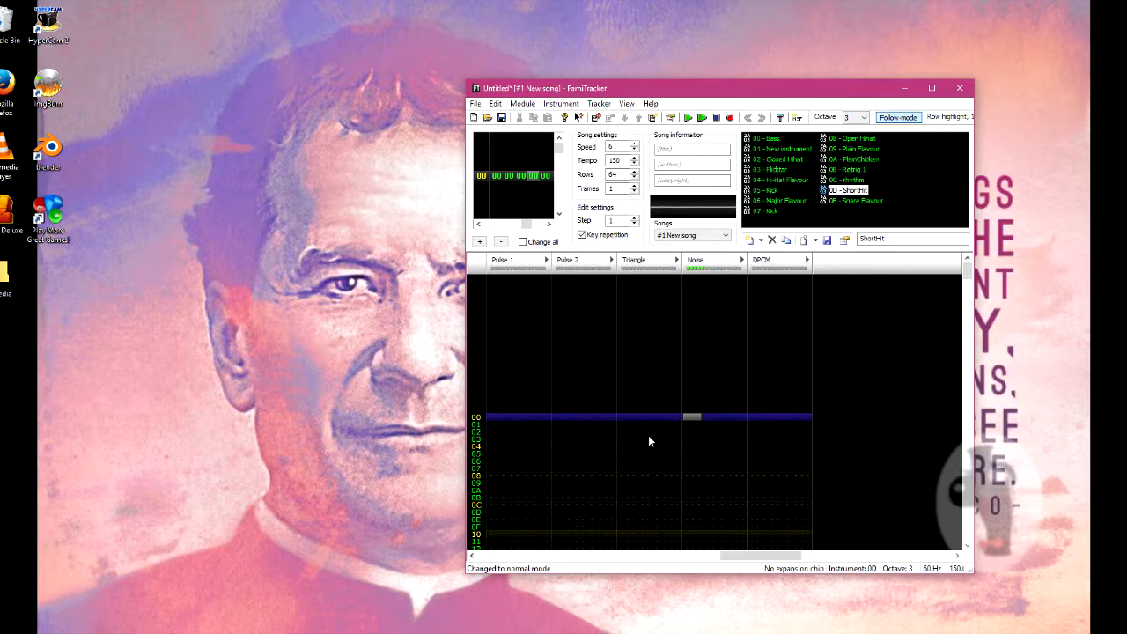
key(z)
key(z)
key(z)
Enable edit mode, enter D-# ShortHit notes on Noise rows 00 and 01, and move the cursor down to row 07.
key(space)
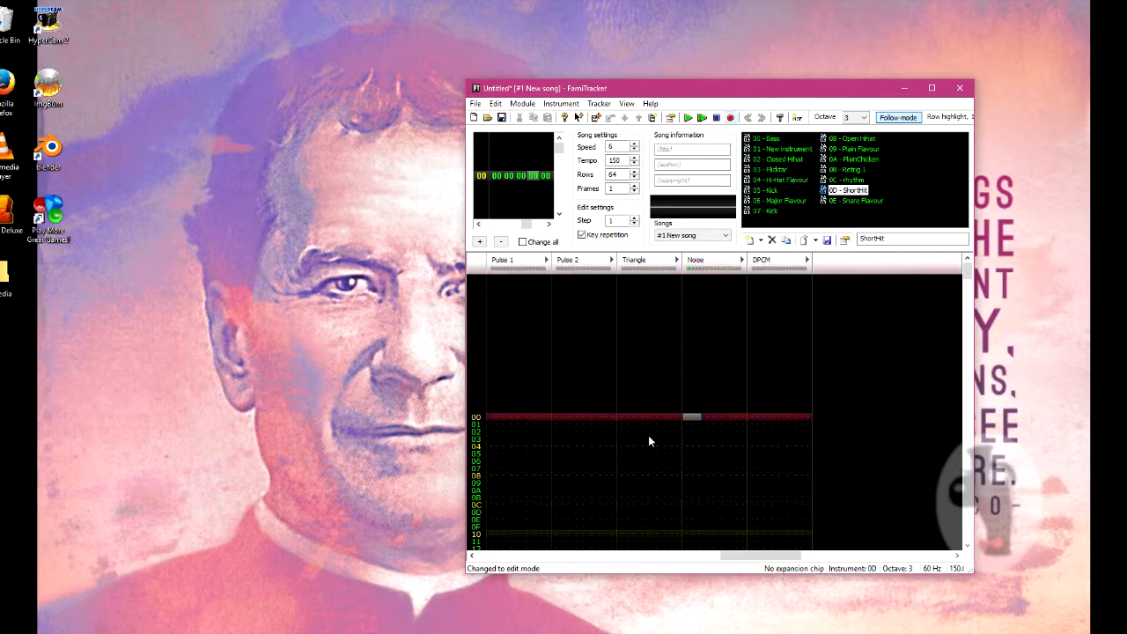
key(z)
key(z)
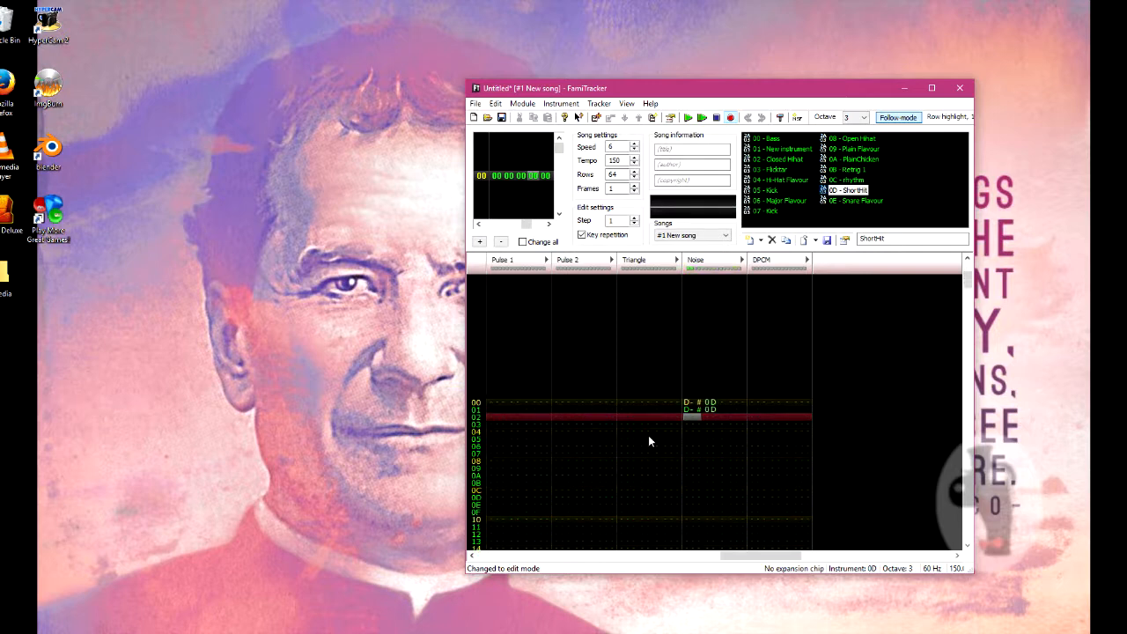
key(Down)
key(Down)
key(Down)
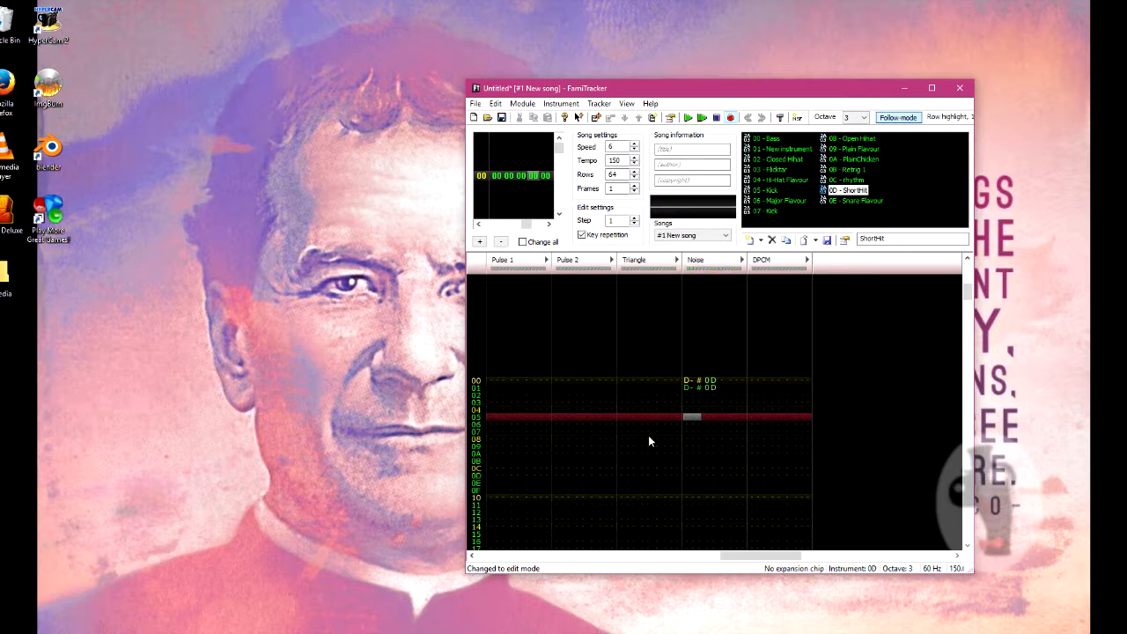
key(Down)
key(Down)
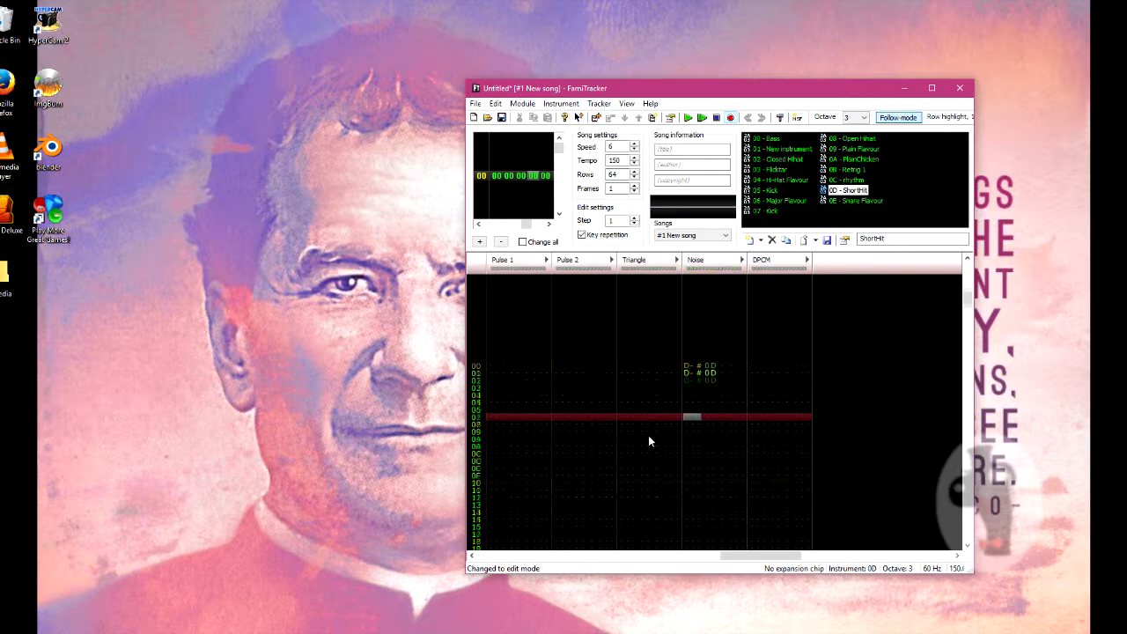
Delete the two ShortHit notes from rows 01 and 00 of the Noise channel.
key(Up)
key(Up)
key(Up)
key(Up)
key(Up)
key(Up)
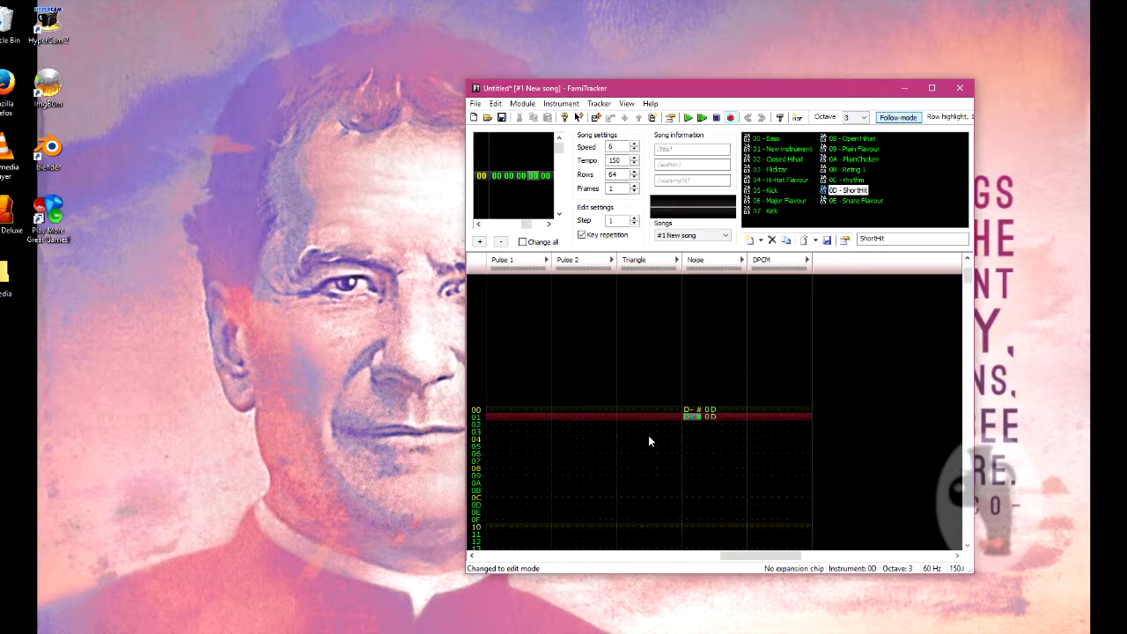
key(Delete)
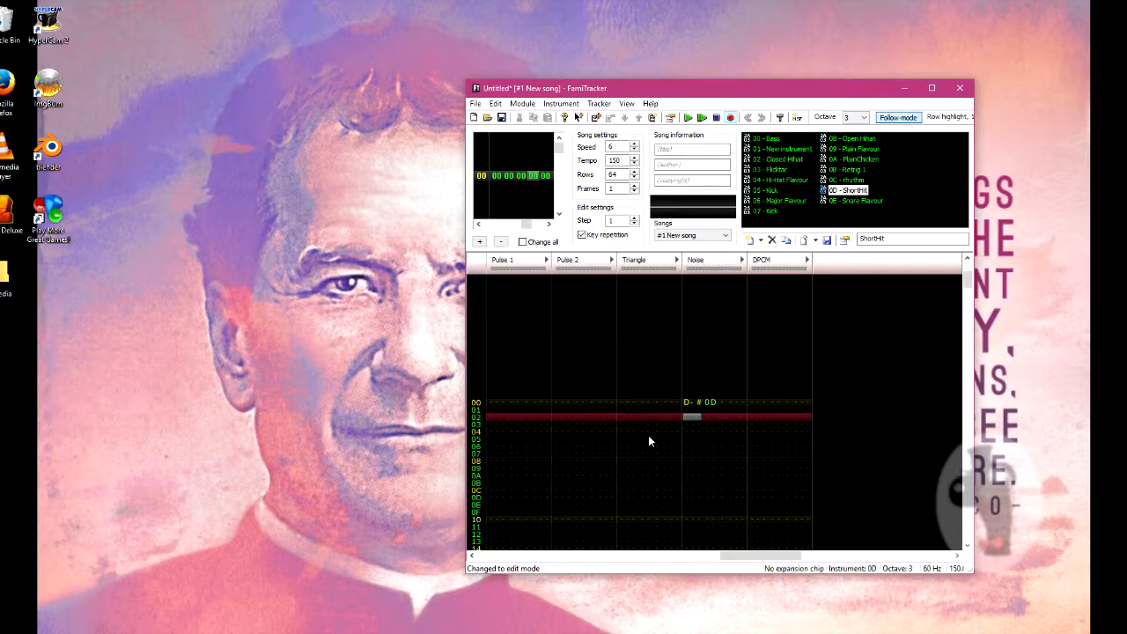
key(Up)
key(Up)
key(Delete)
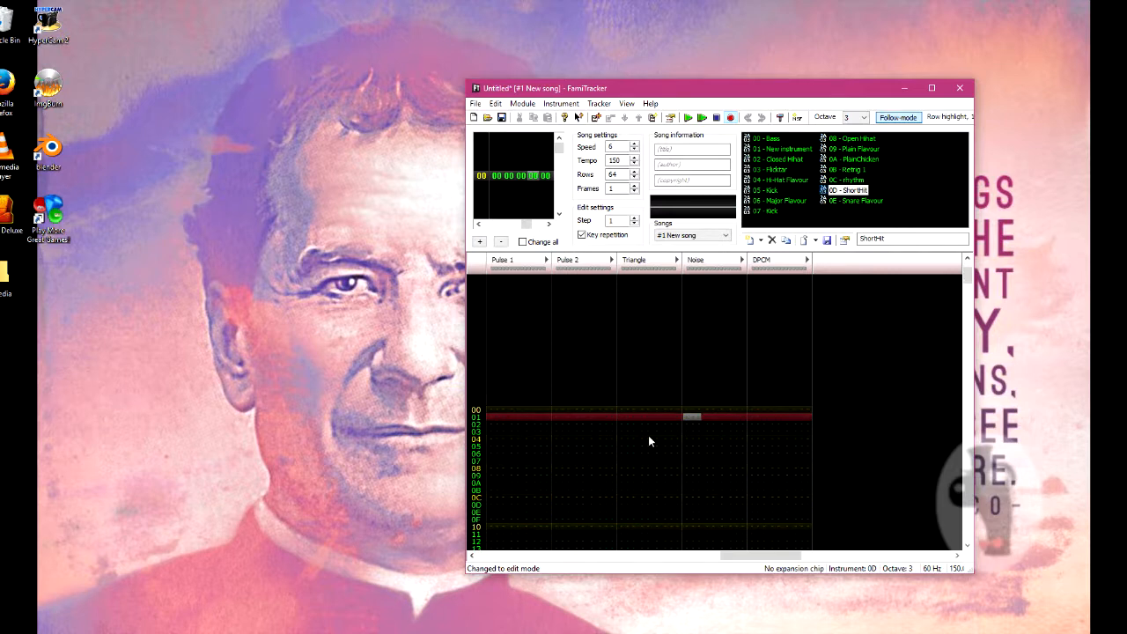
Enter three D-# ShortHit notes on Noise rows 00 to 02 and move the cursor across them.
key(Up)
key(n)
key(n)
key(x)
key(Down)
key(Down)
key(Up)
key(Up)
key(Up)
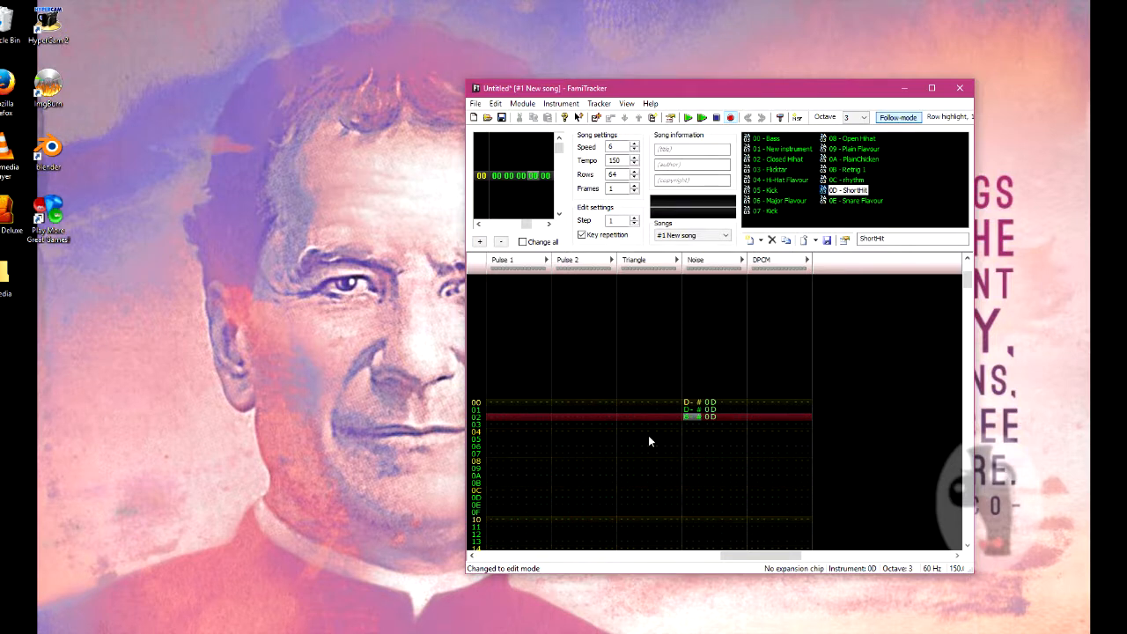
Delete the three ShortHit notes from Noise rows 00 to 02 one by one.
key(Down)
key(Up)
key(Delete)
key(Down)
key(Down)
key(Up)
key(Up)
key(Up)
key(Up)
key(Delete)
key(Up)
key(Up)
key(Delete)
Switch to normal mode and alternate between two pitches of the ShortHit instrument on the Noise channel.
key(space)
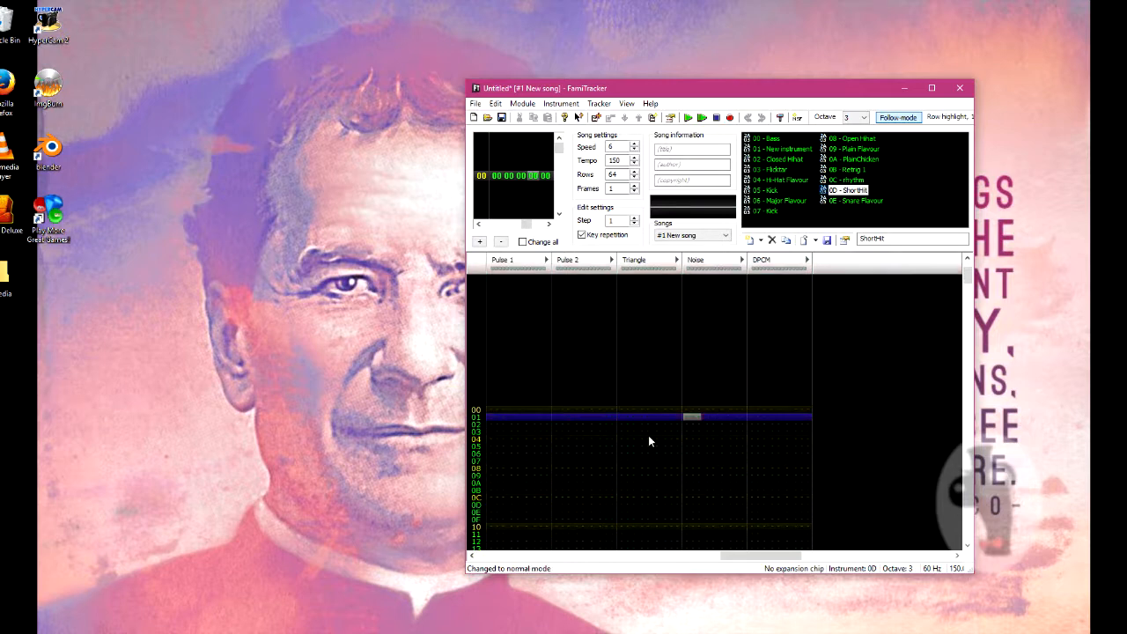
key(z)
key(x)
key(z)
key(x)
key(z)
In edit mode, fill Noise rows 00 to 0A with a repeating D-#, D-#, 6-# ShortHit pattern and play it.
key(space)
key(d)
key(d)
key(h)
key(d)
key(d)
key(h)
key(d)
key(d)
key(h)
key(d)
key(d)
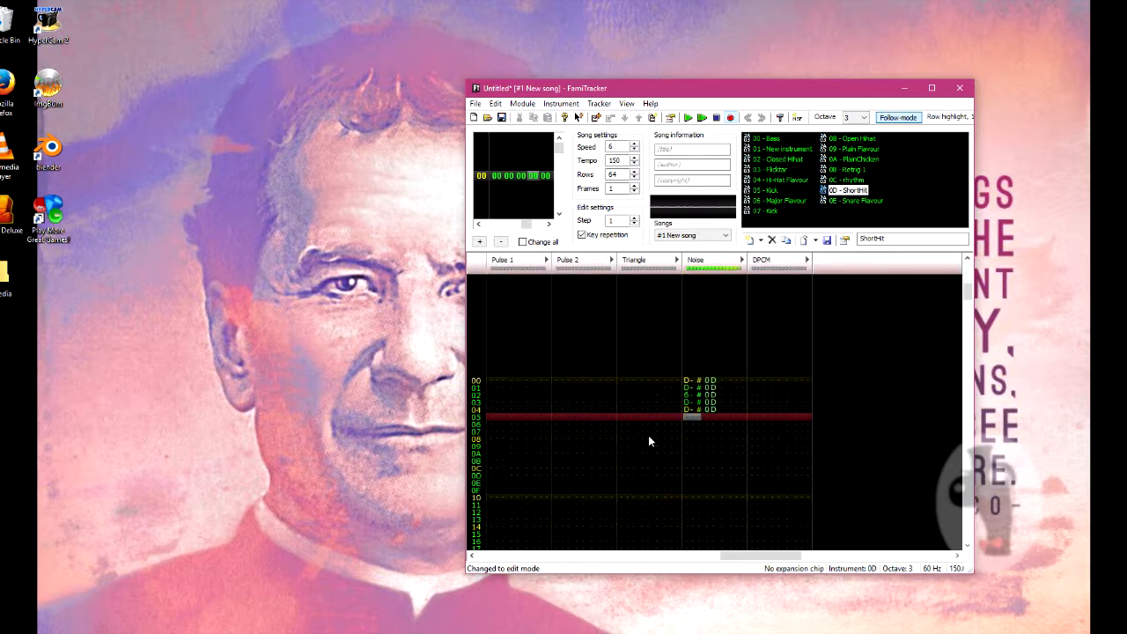
key(Return)
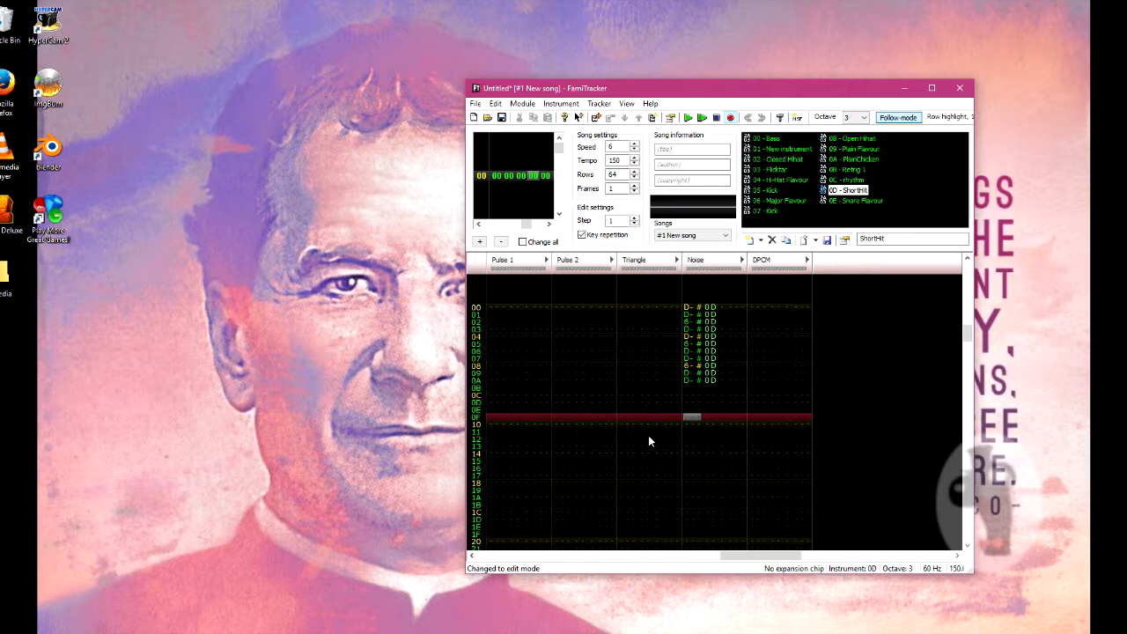
Delete the whole D-# and 6-# ShortHit pattern from the Noise channel, working back from row 0A to row 00.
key(Up)
key(Up)
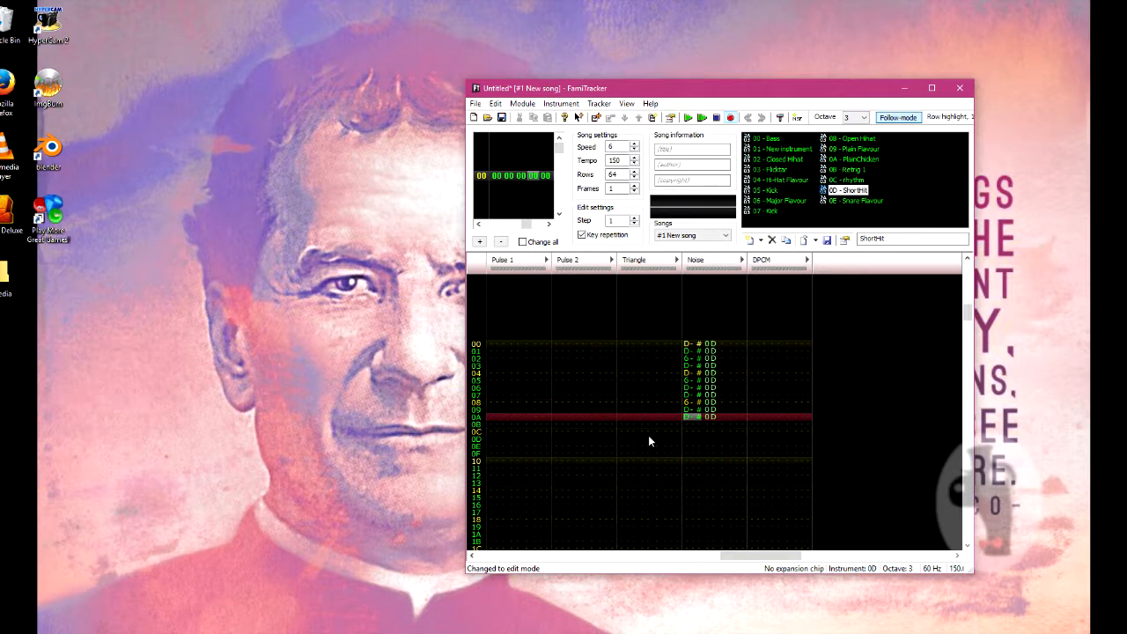
key(BackSpace)
key(BackSpace)
key(BackSpace)
key(BackSpace)
key(BackSpace)
key(BackSpace)
key(BackSpace)
key(BackSpace)
key(BackSpace)
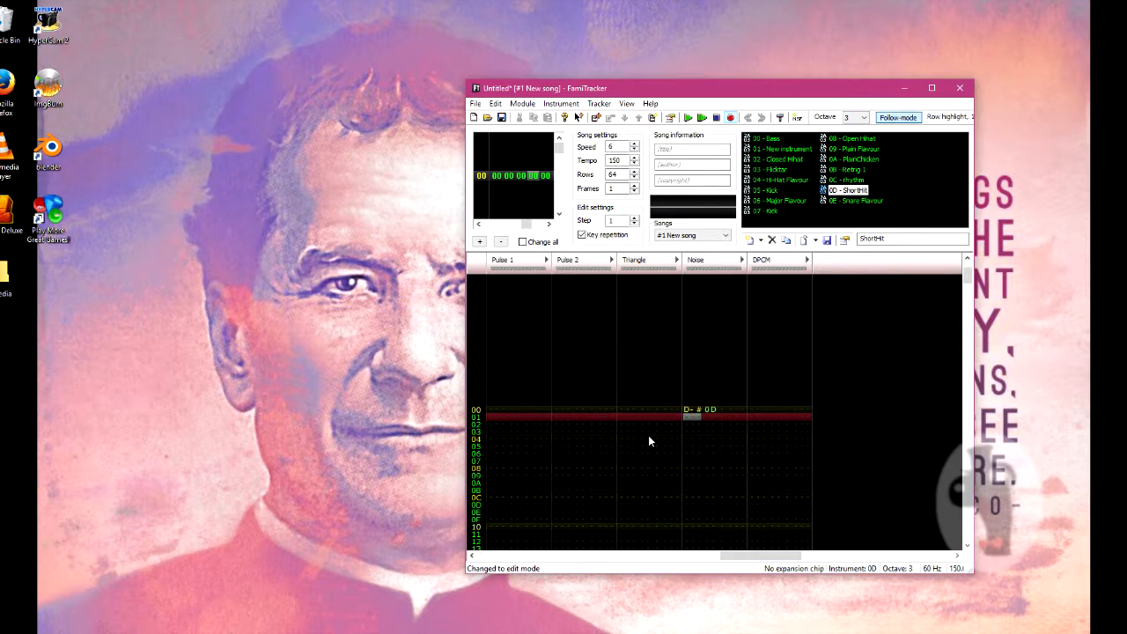
key(BackSpace)
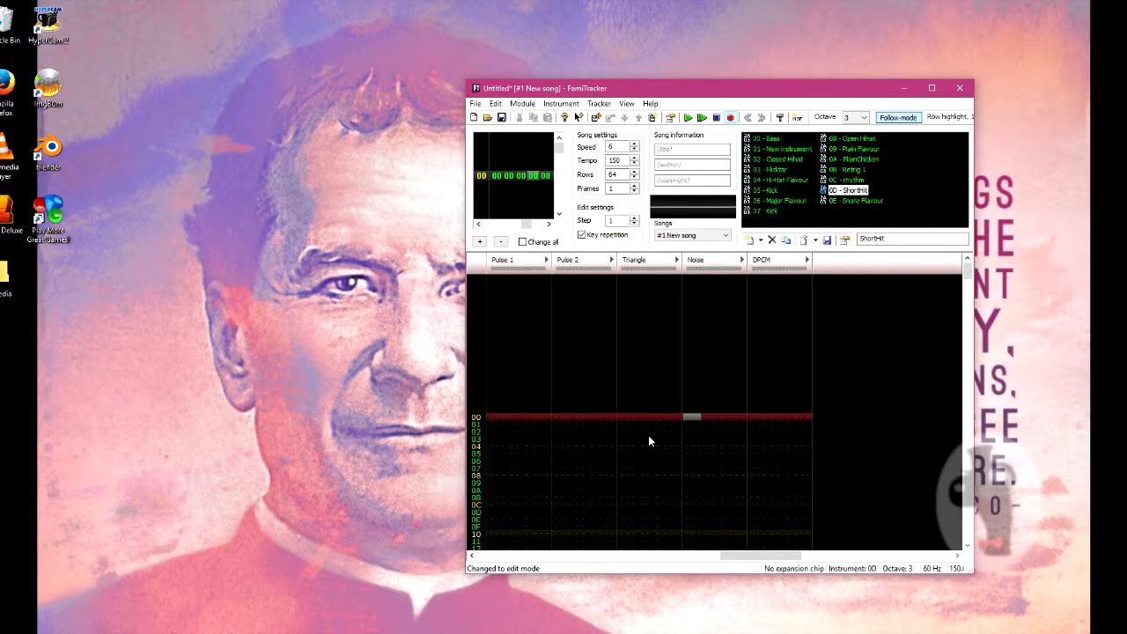
Enter a D-# ShortHit note on Noise row 00, undo and re-enter it twice, and play the pattern.
key(Up)
key(Down)
key(n)
key(ctrl+z)
key(n)
key(ctrl+z)
key(n)
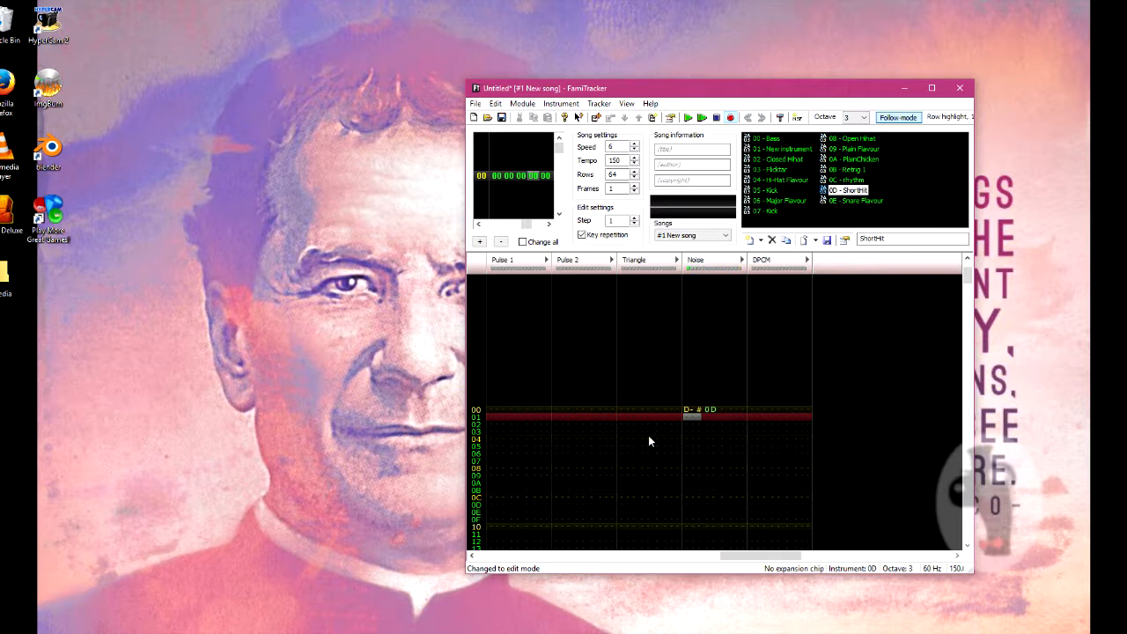
key(Up)
key(Return)
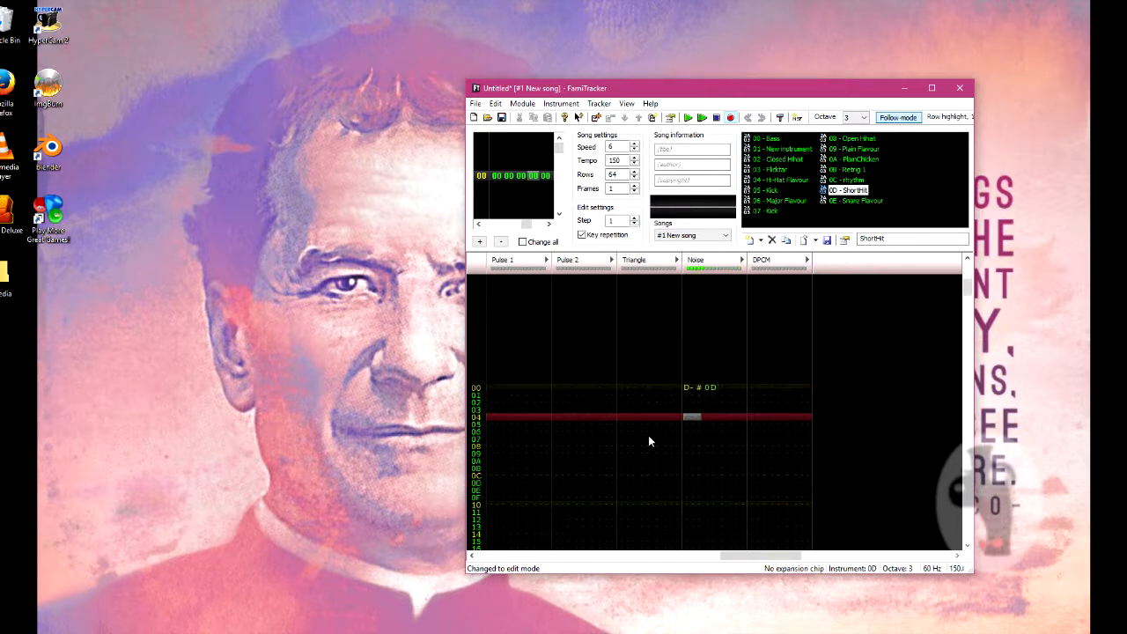
Place a second D-# ShortHit note on Noise row 03 and move the cursor back toward the pattern's start.
key(Up)
key(Up)
key(Up)
key(Up)
key(Up)
key(Down)
key(BackSpace)
key(Up)
key(Up)
key(Up)
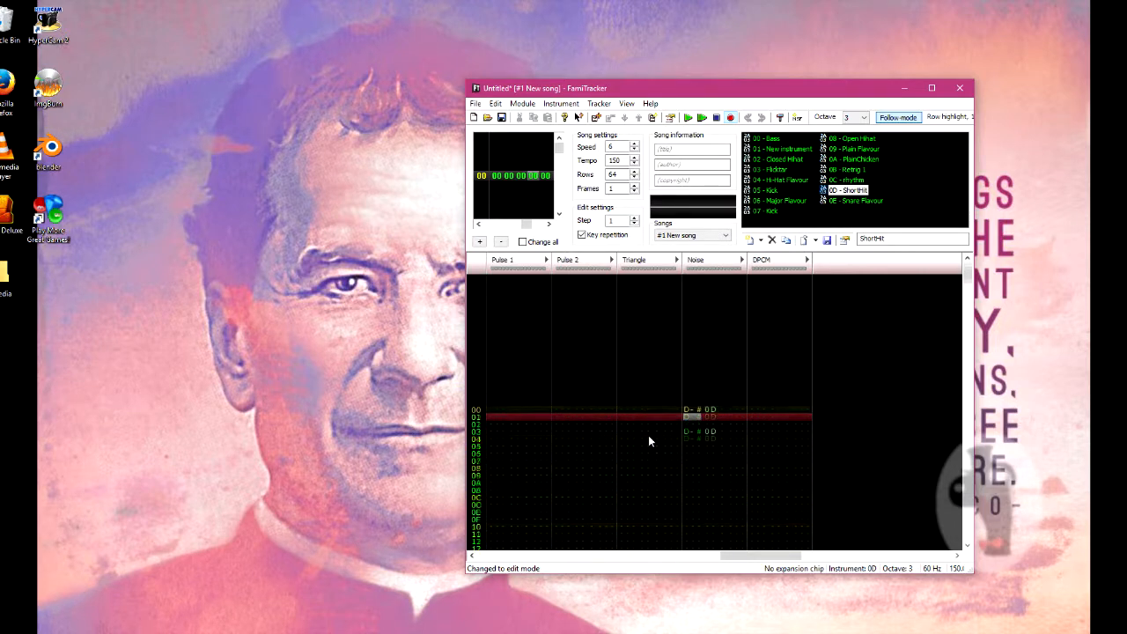
Enter a 4-# ShortHit note on Noise row 05 and continue down to row 0B.
key(Down)
key(Down)
key(Down)
key(Down)
key(Down)
key(z)
key(Down)
key(Down)
key(Down)
key(Down)
key(Down)
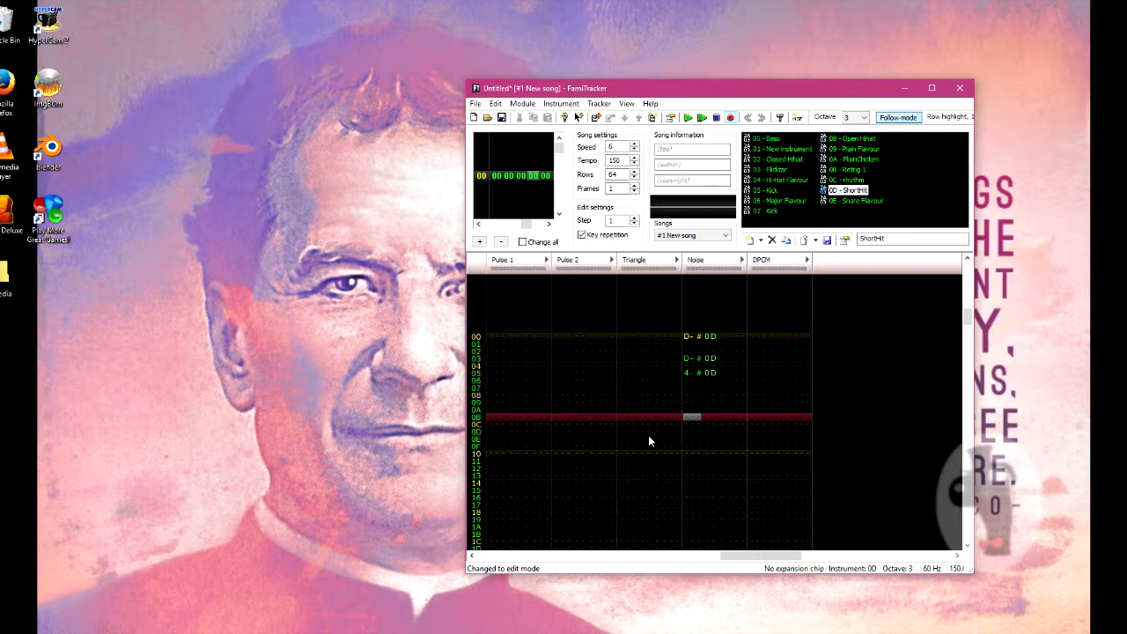
Go back over the Noise notes from the pattern's start and enter a D-# ShortHit note on row 0A.
key(Up)
key(Up)
key(Up)
key(Up)
key(Up)
key(Up)
key(Up)
key(Up)
key(Up)
key(Up)
key(Up)
key(Down)
key(Down)
key(Down)
key(Down)
key(Down)
key(Down)
key(Down)
key(Down)
key(Down)
key(Down)
key(n)
Pull the last D-# ShortHit note up one row to Noise row 09 and play the pattern.
key(Up)
key(Up)
key(Up)
key(Up)
key(Up)
key(Up)
key(Up)
key(Down)
key(Down)
key(Down)
key(Down)
key(Down)
key(Down)
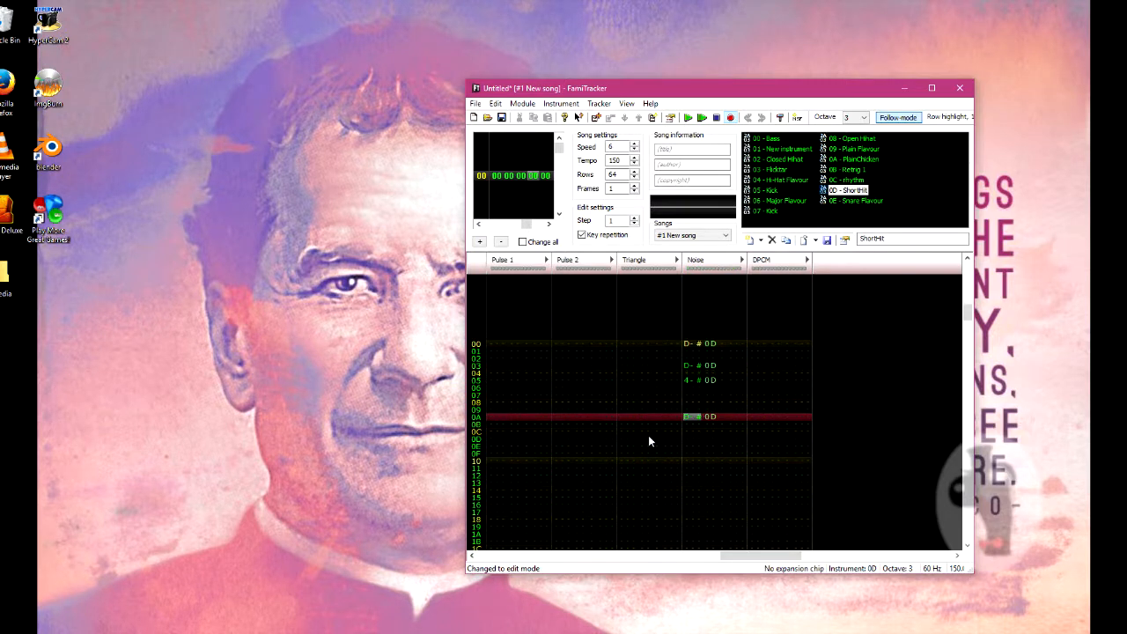
key(BackSpace)
key(Return)
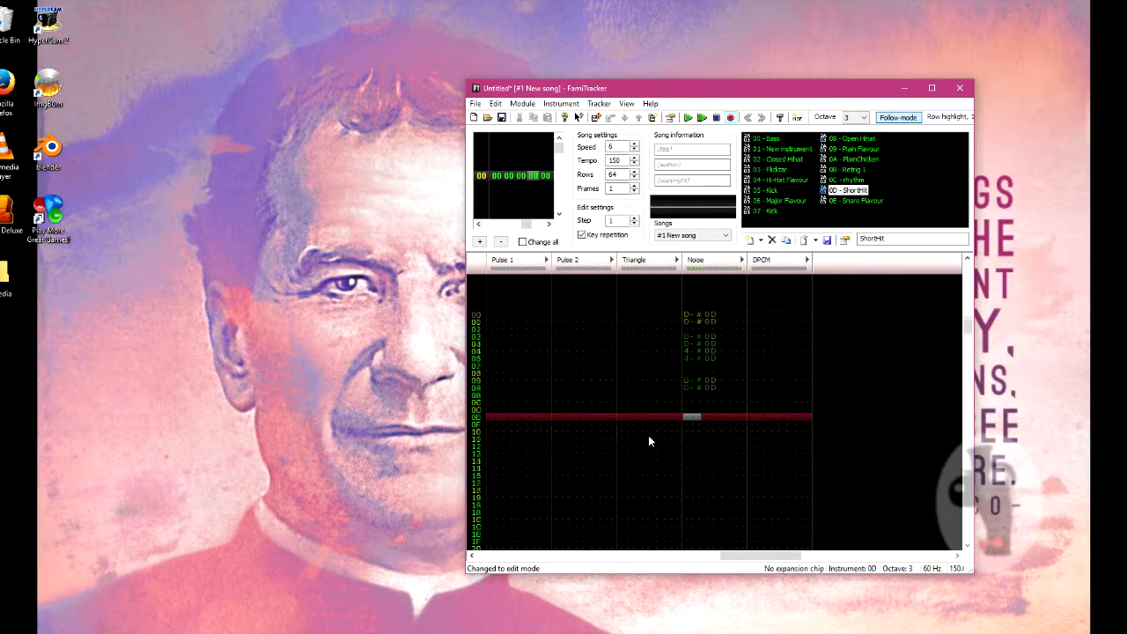
Enter a 4-# ShortHit note on Noise row 0F and copy the Noise rhythm through row 23.
key(z)
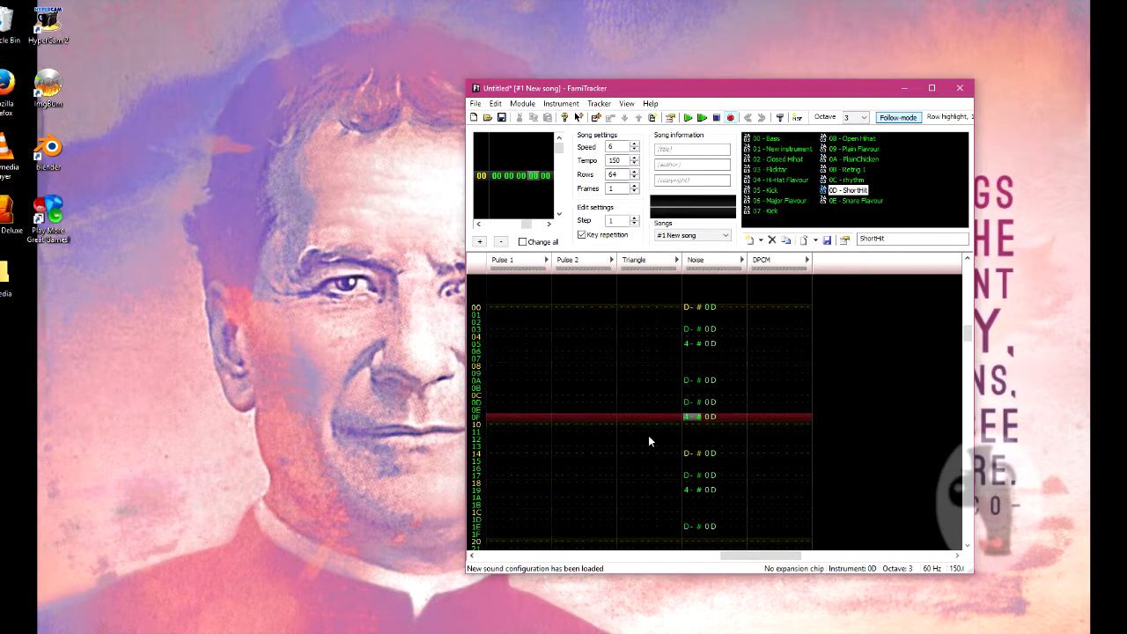
drag(686, 307, 729, 425)
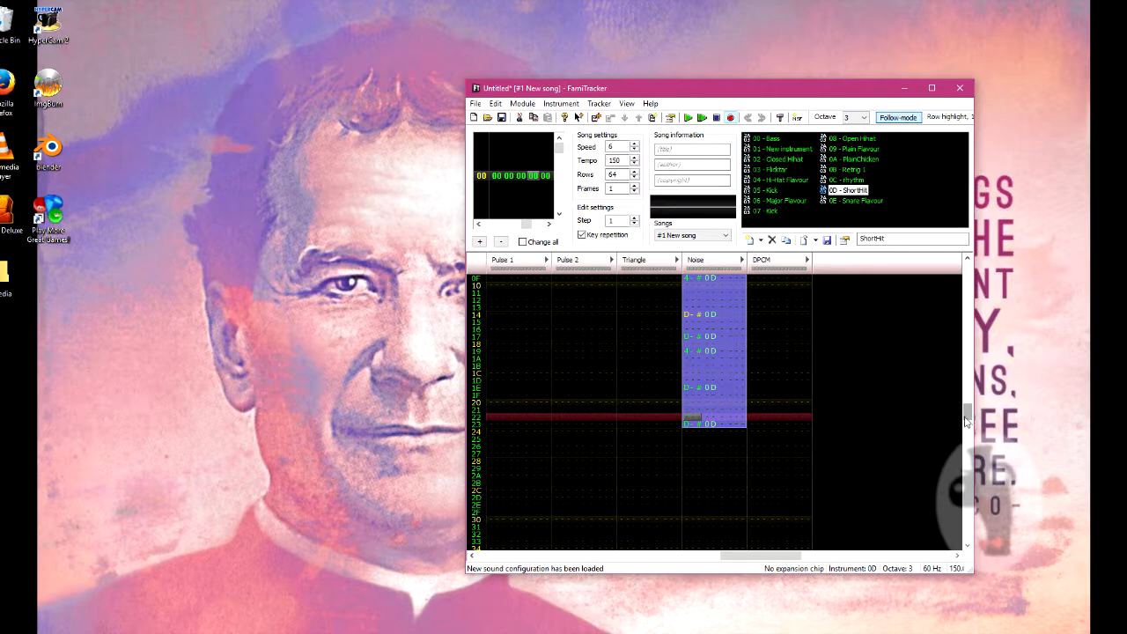
right_click(689, 429)
click(709, 232)
Move the cursor back up through the Noise rows and play the pattern.
key(Down)
key(Down)
key(Up)
key(Up)
key(Up)
key(Up)
key(Up)
key(Up)
key(Up)
key(Up)
key(Up)
key(Up)
key(Up)
key(Up)
key(Up)
key(Up)
key(Return)
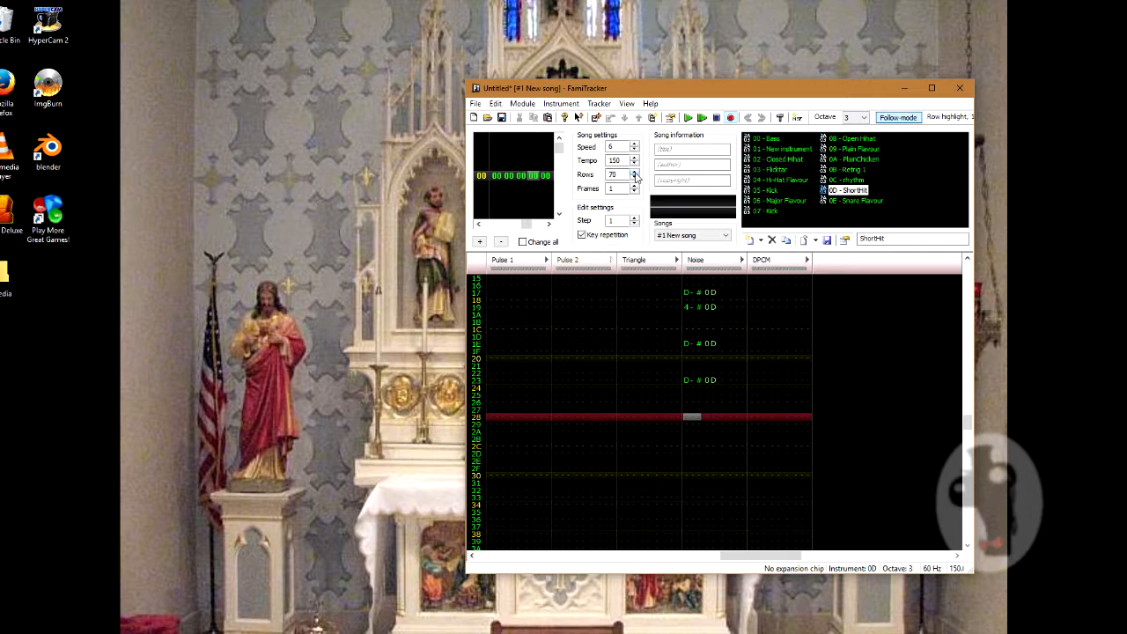
Set the pattern length in the song settings to 80 rows.
click(635, 172)
click(635, 173)
double_click(618, 176)
click(635, 172)
click(635, 173)
click(635, 173)
click(635, 173)
click(635, 173)
Place the cursor in the Noise channel near row 22 and play the lengthened pattern.
click(711, 377)
key(Left)
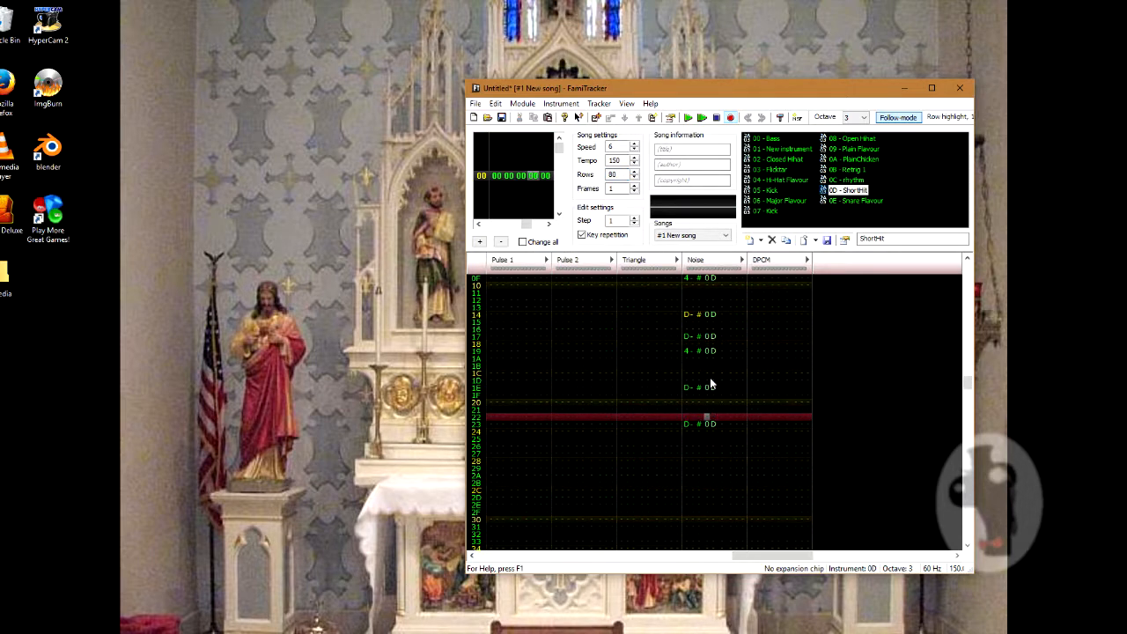
key(Left)
key(Up)
key(Return)
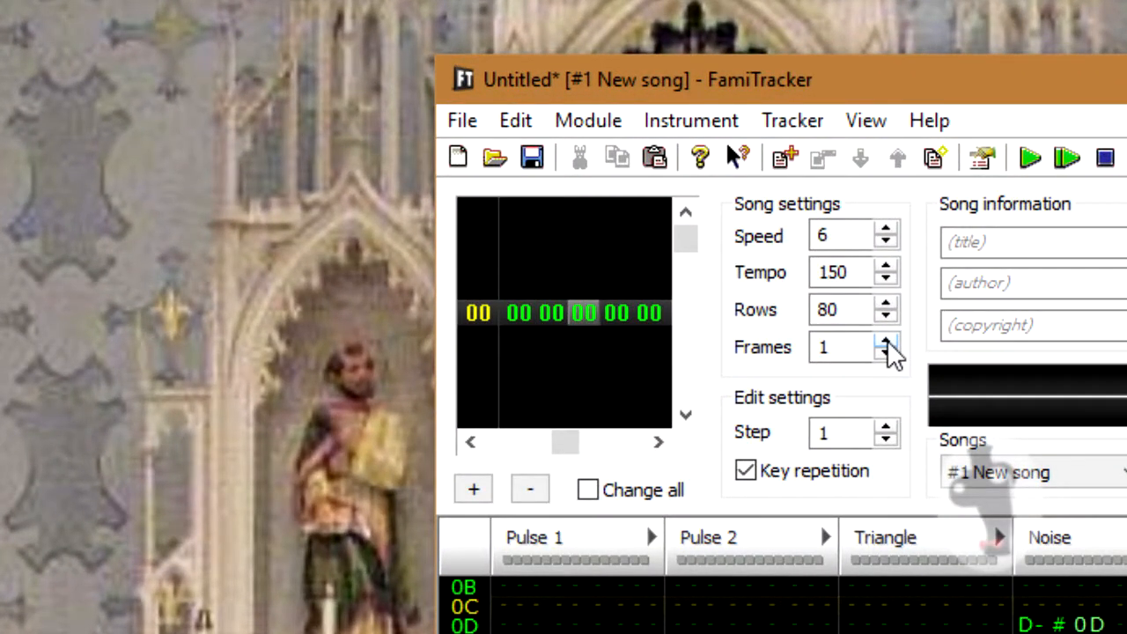
Set the song's number of frames to 2 and step down through the rows into frame 01.
click(887, 341)
key(Down)
key(Down)
key(Down)
key(Down)
key(Down)
key(Down)
key(Down)
key(Down)
key(Down)
key(Down)
key(Down)
key(Down)
key(Down)
key(Down)
key(Down)
key(Down)
key(Down)
key(Down)
key(Down)
key(Down)
key(Down)
key(Down)
key(Down)
key(Down)
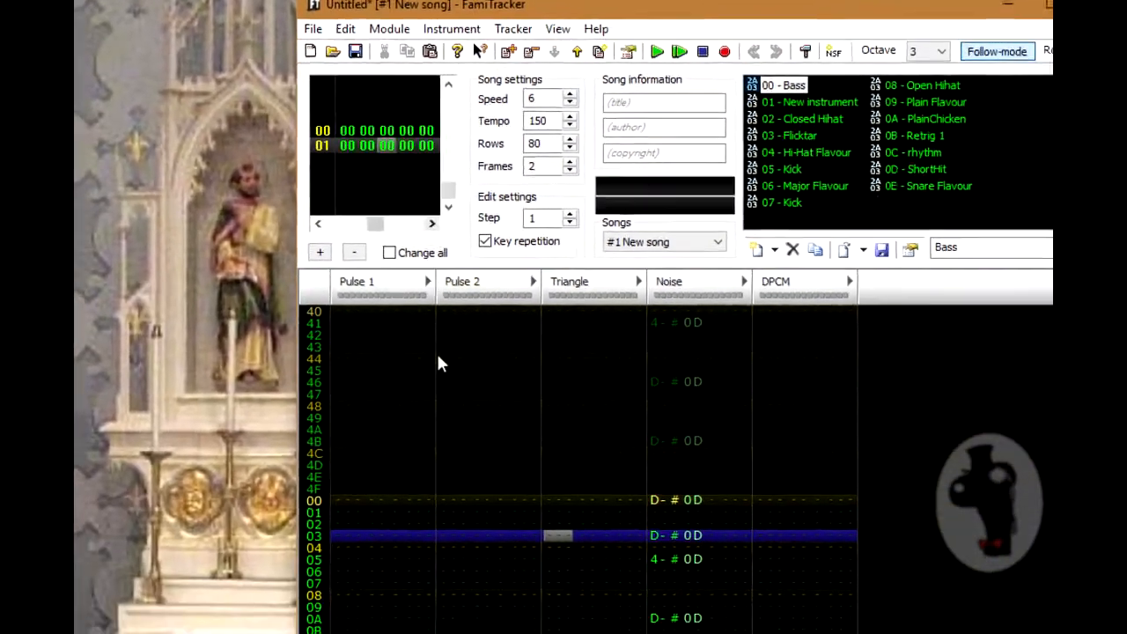
Examine the transition between frames 00 and 01, going back to row 4F and down through frame 01 to row 24.
key(Down)
key(Up)
key(Up)
key(Up)
key(Up)
key(Up)
key(Up)
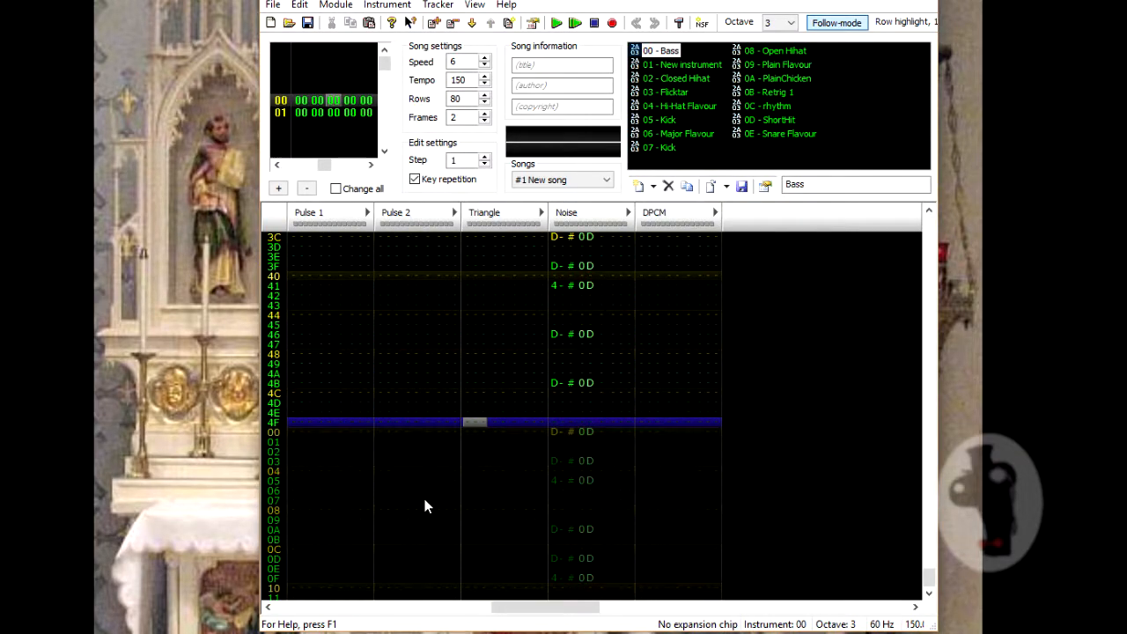
key(Down)
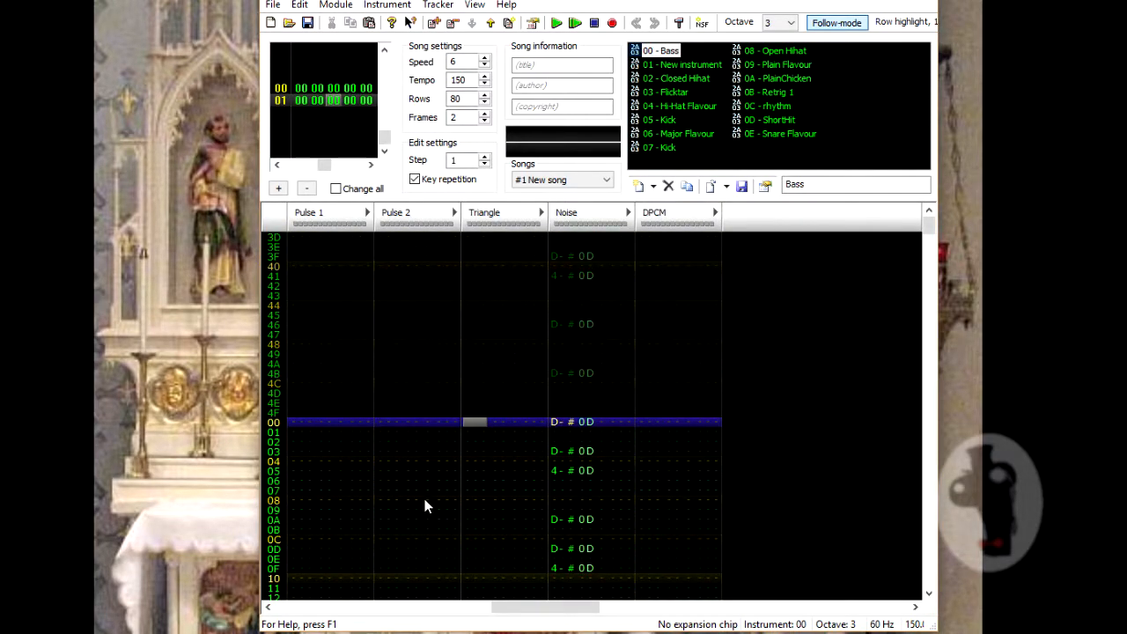
key(Down)
key(Down)
key(Down)
key(Down)
key(Down)
key(Down)
key(Down)
key(Down)
key(Down)
key(Down)
key(Down)
key(Down)
key(Down)
key(Down)
key(Down)
key(Down)
key(Down)
key(Down)
key(Down)
key(Down)
key(Down)
key(Down)
key(Down)
key(Down)
key(Down)
key(Down)
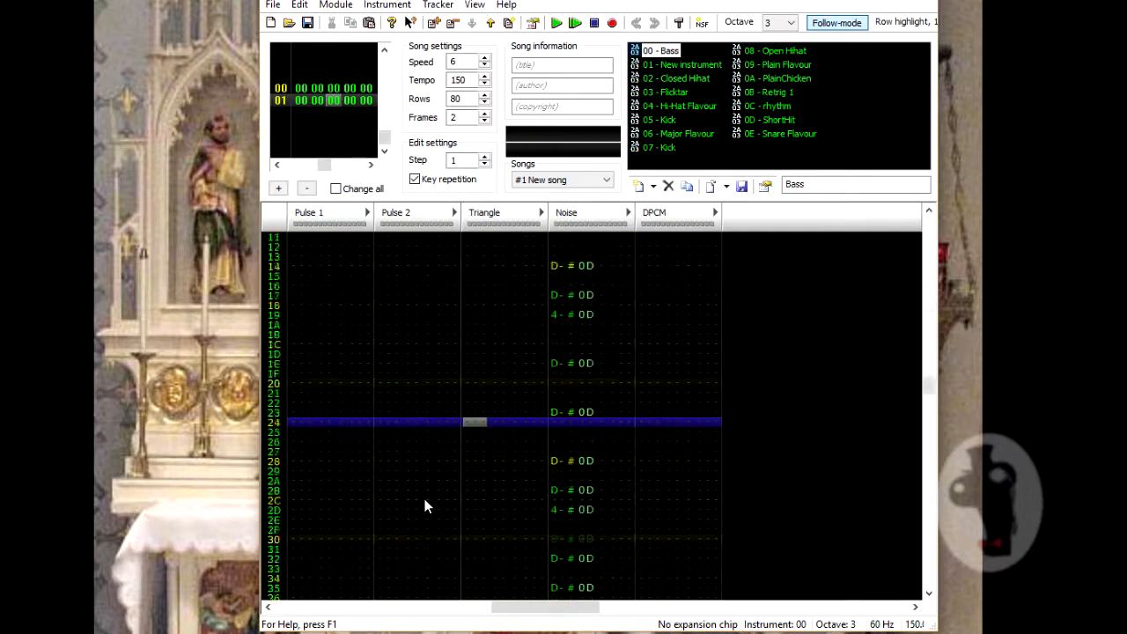
Review the Noise rhythm in frame 01 by going back up from row 24 to row 12.
key(Right)
key(Right)
key(Right)
key(Up)
key(Up)
key(Up)
key(Up)
key(Up)
key(Up)
key(Up)
key(Up)
key(Up)
key(Up)
key(Up)
key(Up)
key(Up)
key(Up)
key(Up)
key(Up)
key(Up)
key(Up)
key(Up)
key(Up)
key(Up)
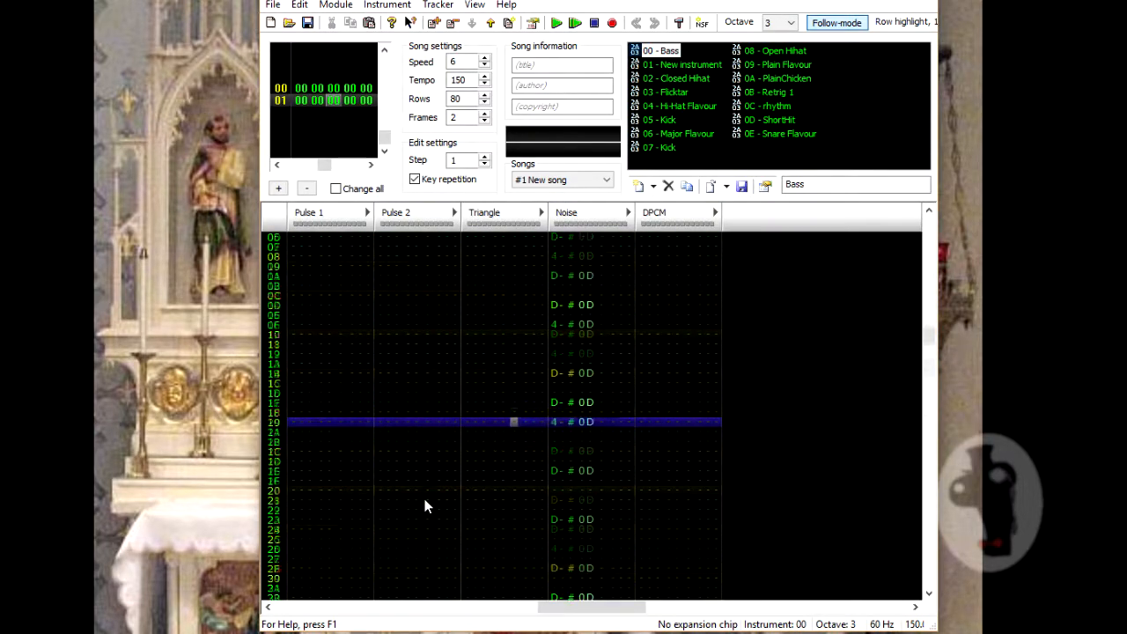
key(Up)
key(Up)
key(Up)
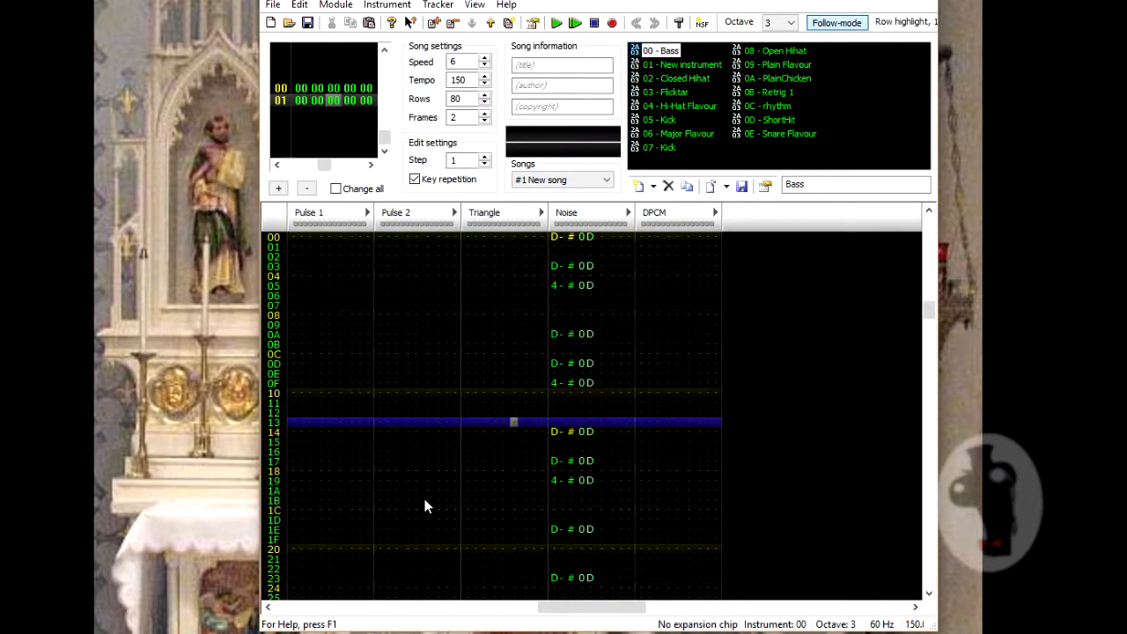
Compare the DPCM and Noise pattern entries of frame 01 with the Noise entry of frame 00 in the frame list.
click(367, 103)
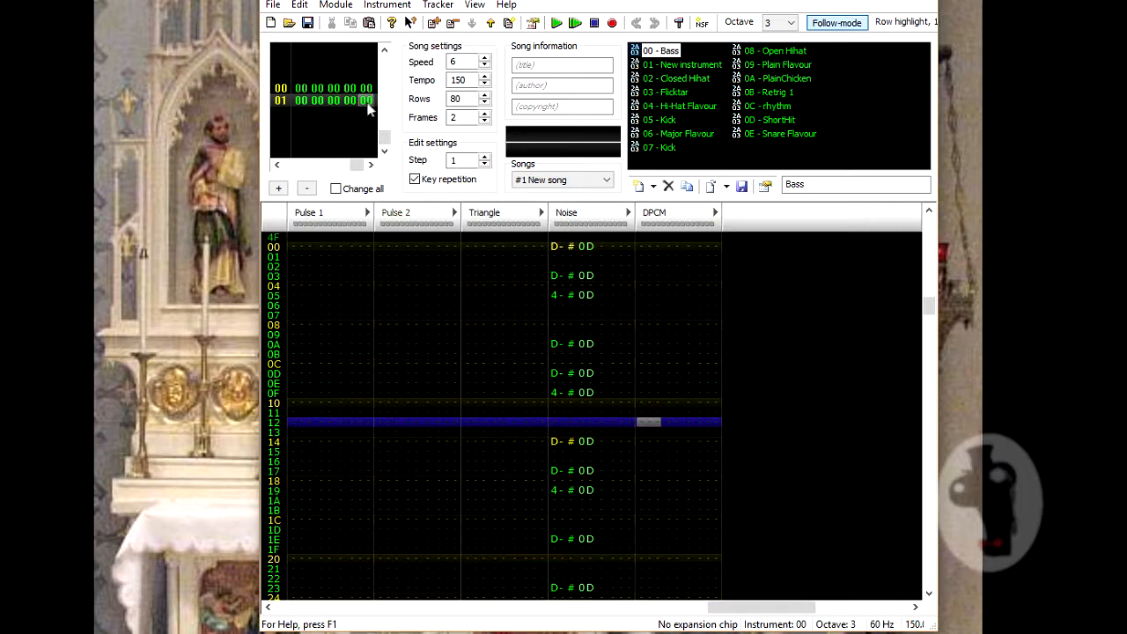
click(356, 101)
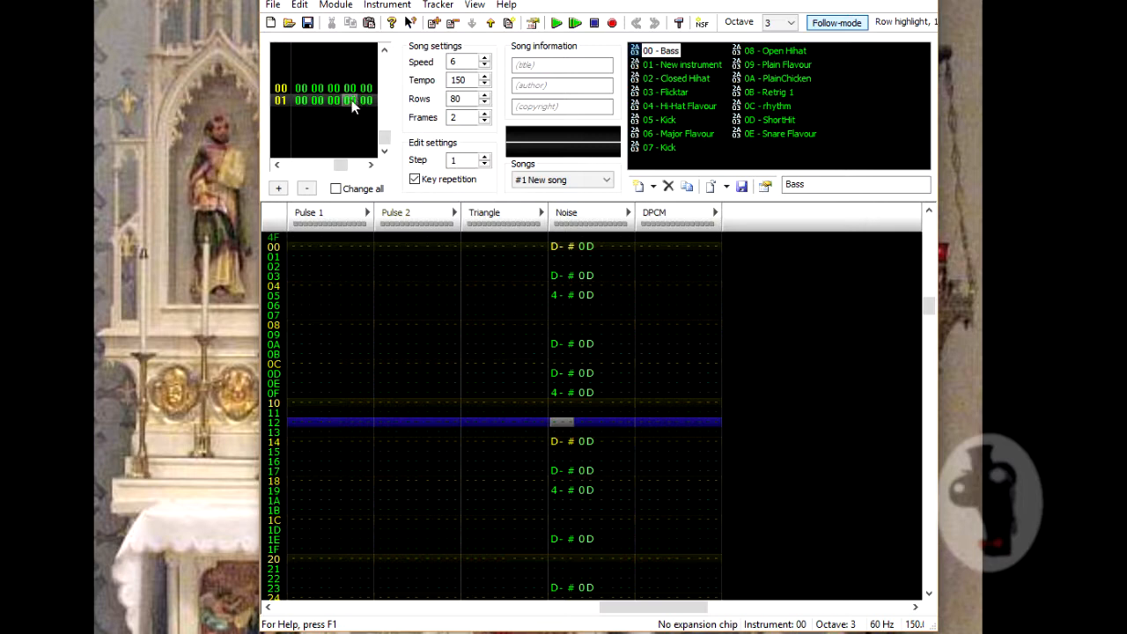
click(351, 90)
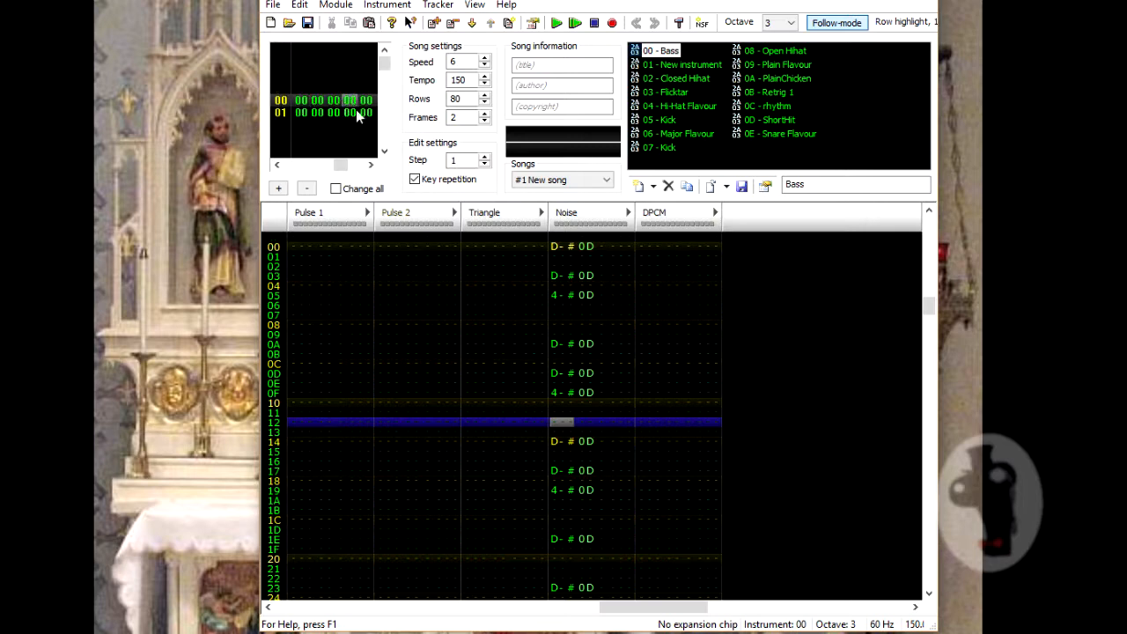
Switch the Noise pattern of frame 01 to pattern 01 and back to 00.
click(354, 113)
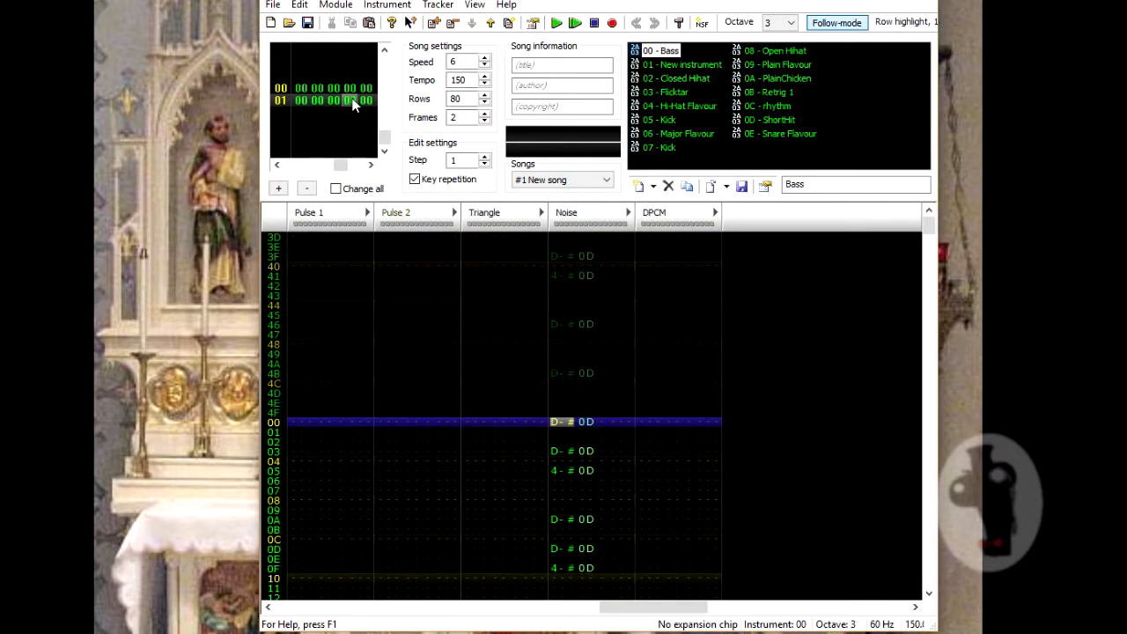
click(280, 192)
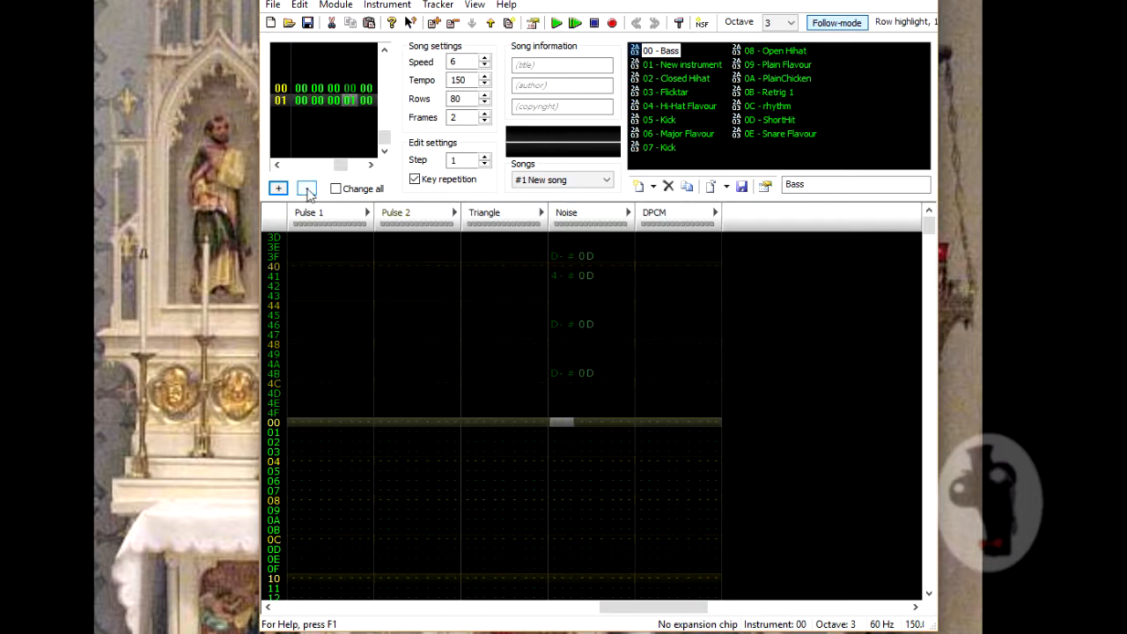
click(306, 190)
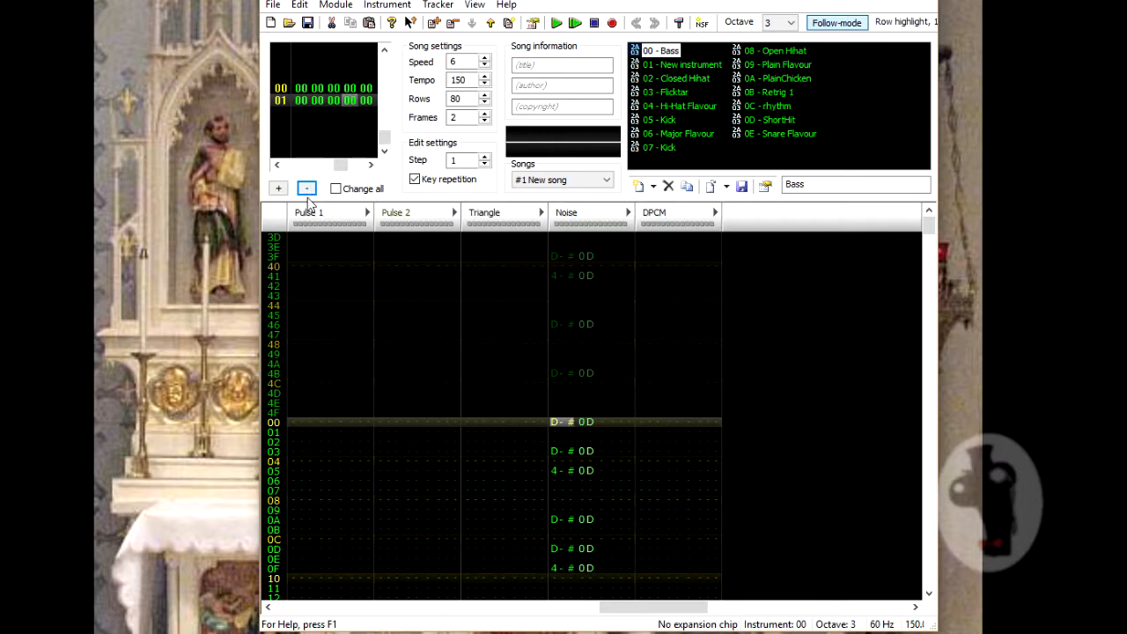
Play frame 01 and enter a G-3 note with the Bass instrument in the Triangle channel at row 00.
click(477, 420)
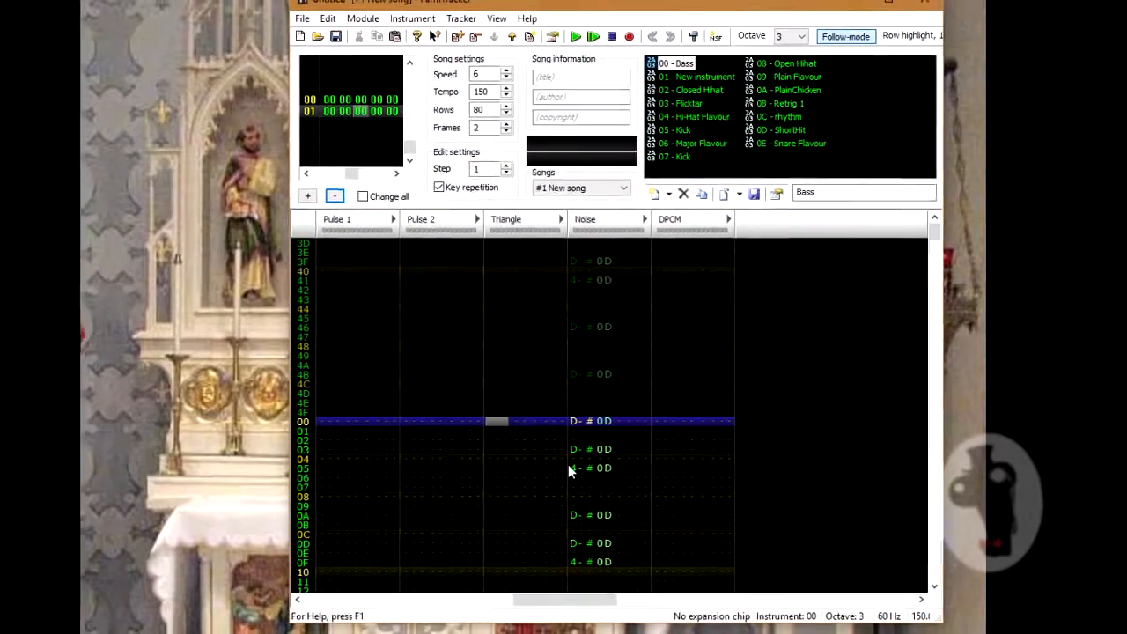
key(Up)
key(Return)
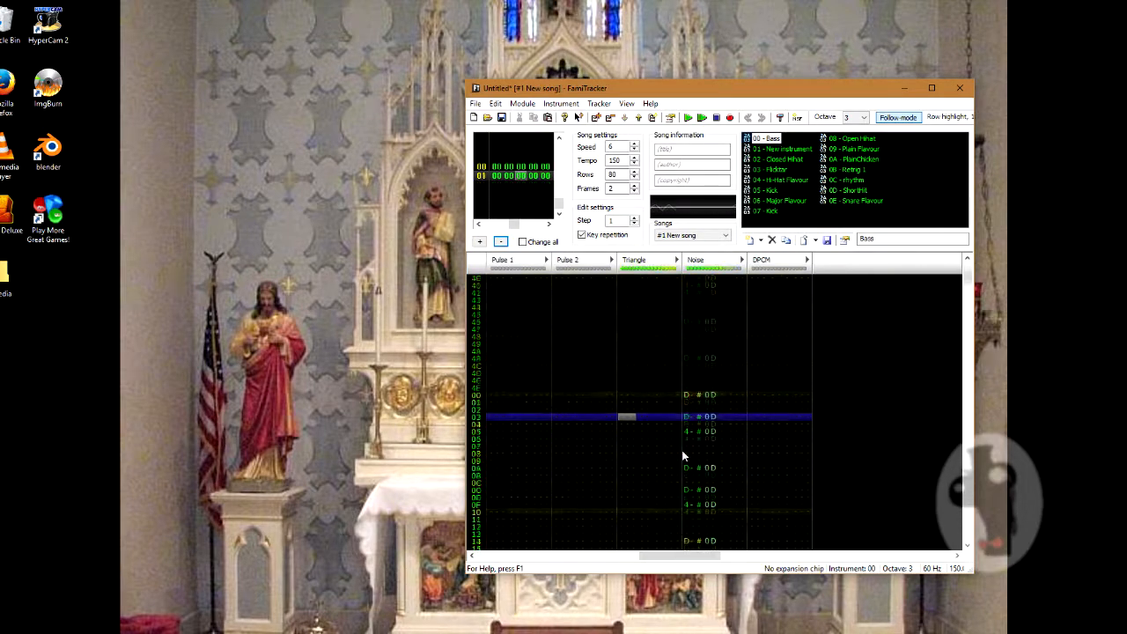
key(space)
key(b)
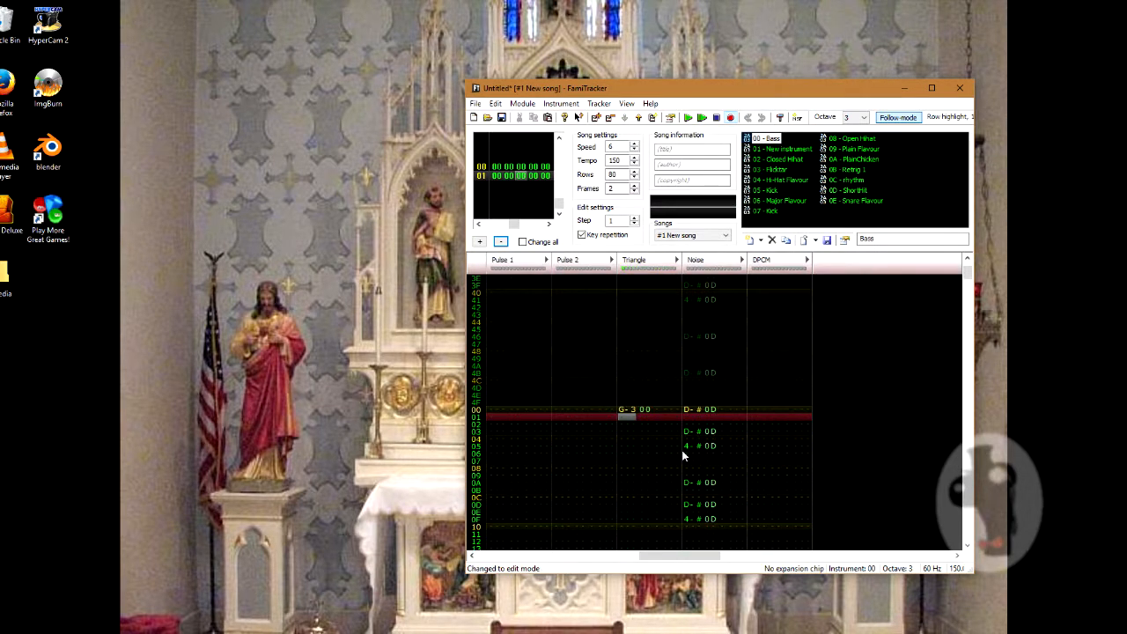
Enter a second G-3 Bass note in the Triangle channel at row 03.
key(Down)
key(Down)
key(Down)
key(Down)
key(Down)
key(Down)
key(Up)
key(Up)
key(Up)
key(Up)
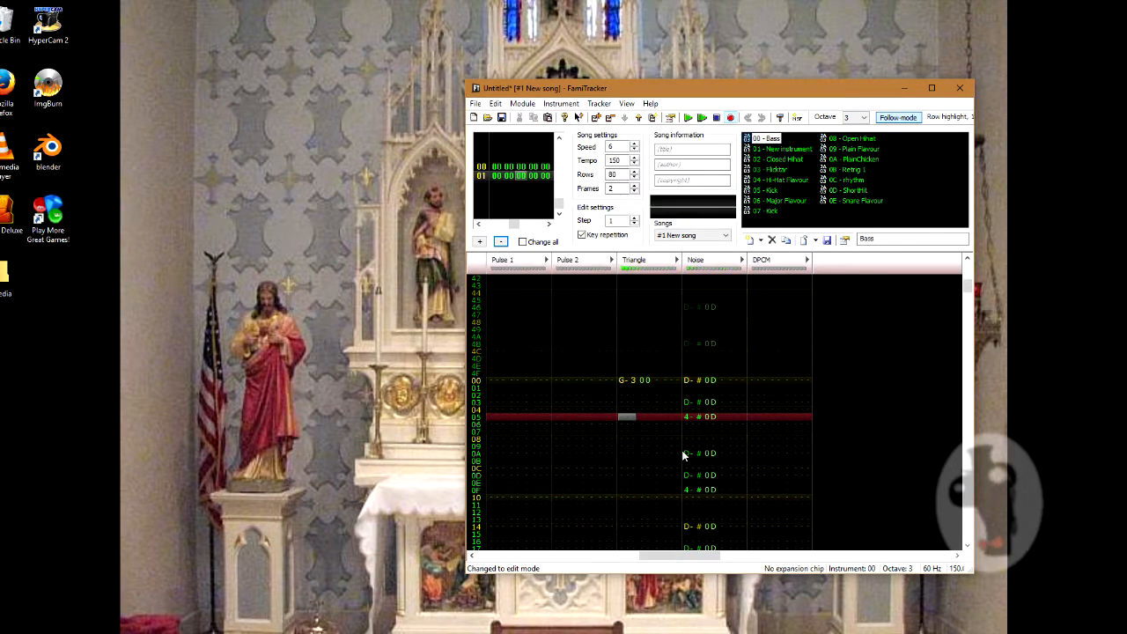
key(b)
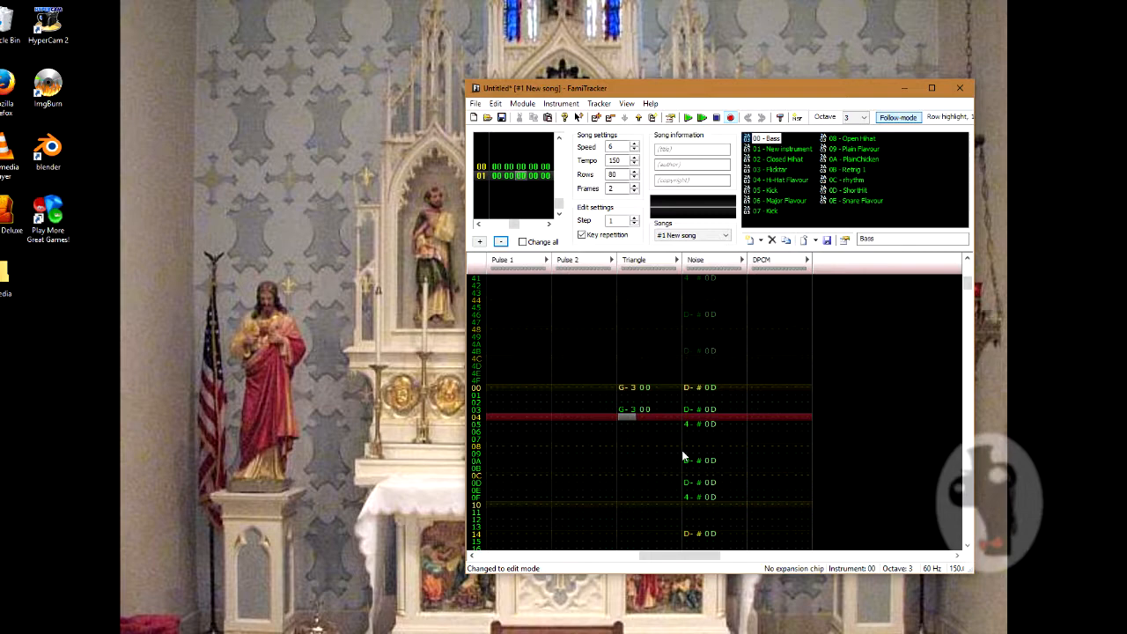
Play the Triangle notes together with the Noise rhythm and return the cursor to row 00 of frame 01.
key(Return)
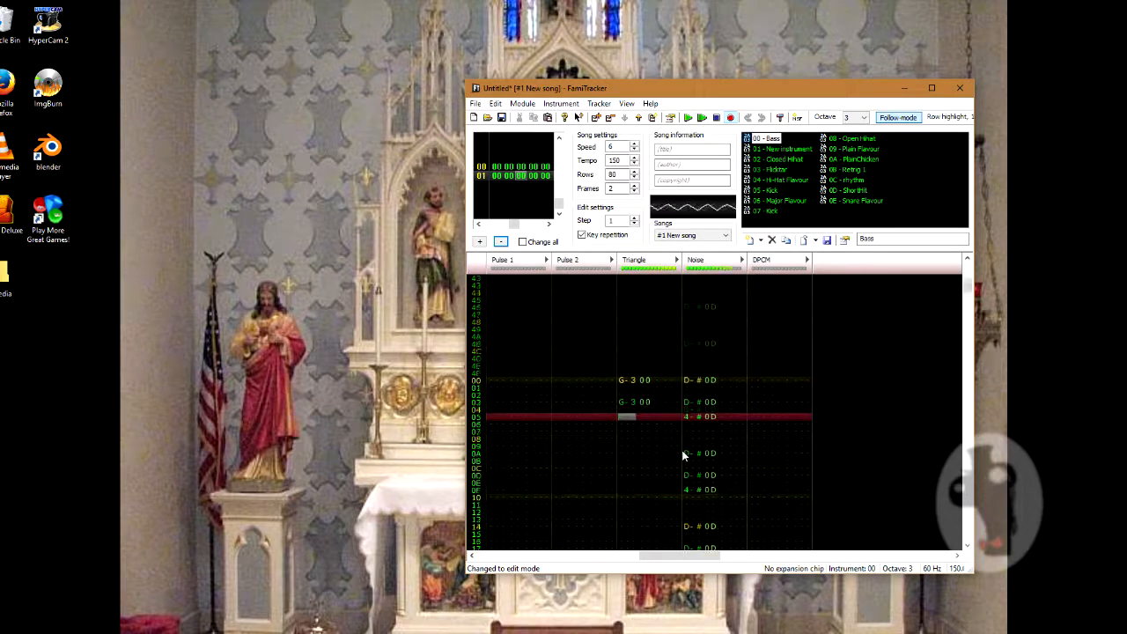
key(Return)
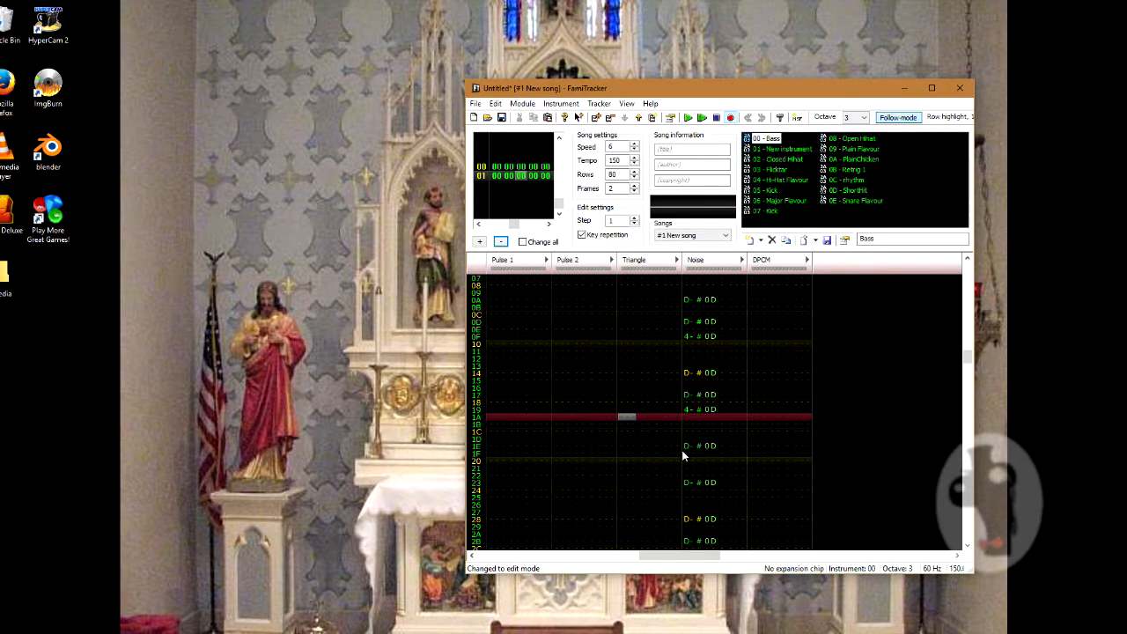
key(Up)
key(Up)
key(Up)
key(Up)
key(Up)
key(Up)
key(Up)
key(Up)
key(Up)
key(Up)
key(Up)
key(Up)
key(Up)
key(Up)
key(Up)
key(Up)
key(Up)
key(Up)
key(Up)
key(Up)
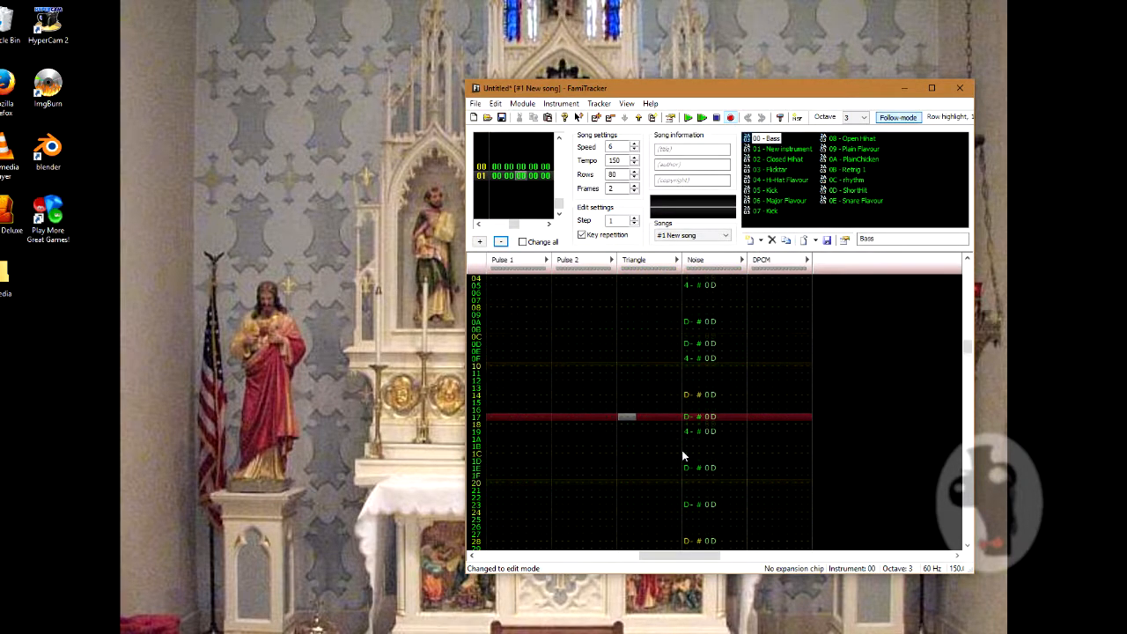
scroll(683, 455, down, 6)
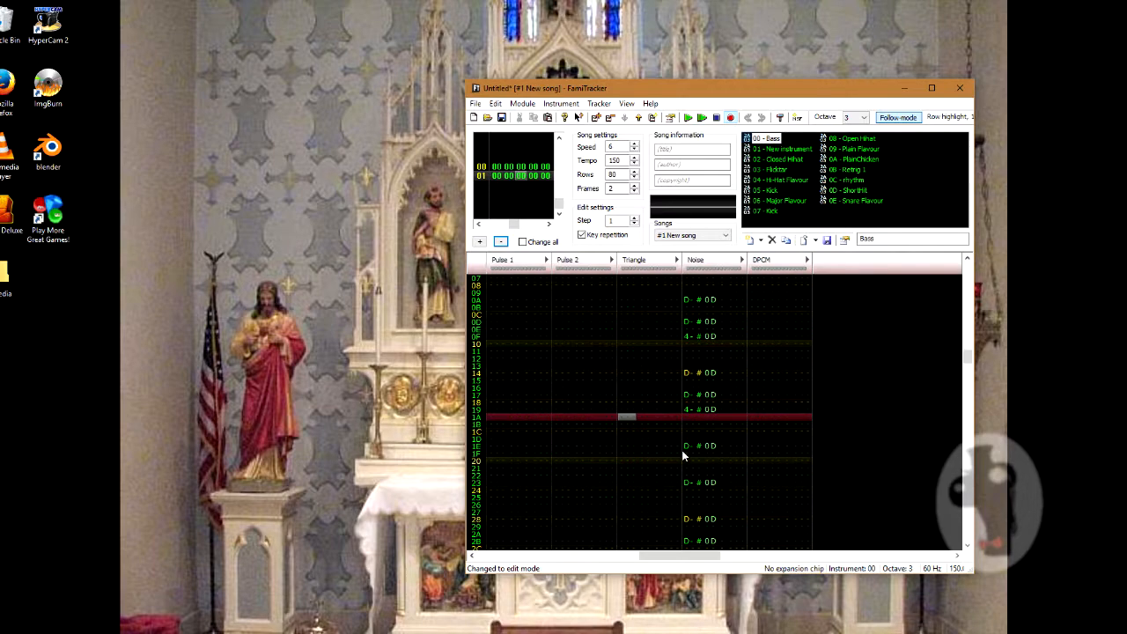
key(Up)
key(Up)
key(Up)
key(Up)
key(Up)
key(Up)
key(Up)
key(Up)
key(Up)
key(Up)
key(Up)
key(Up)
key(Up)
key(Up)
key(Up)
key(Up)
key(Up)
key(Up)
key(Up)
key(Up)
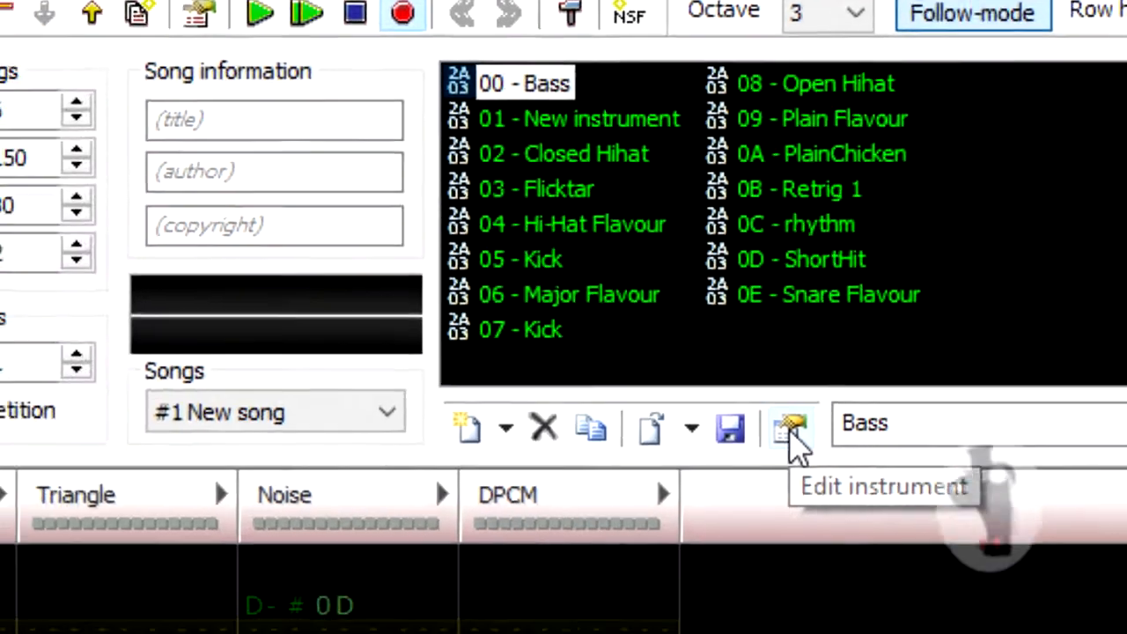
Open the Bass instrument for editing and extend its Volume sequence to 8 7 6 5 0.
click(683, 544)
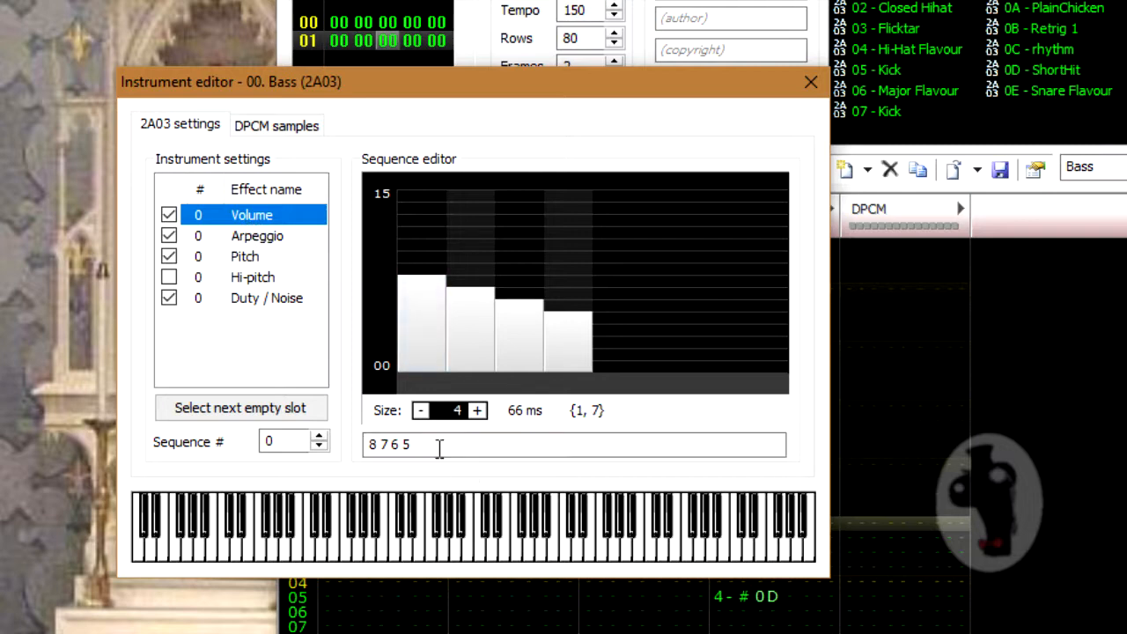
click(388, 447)
text(0)
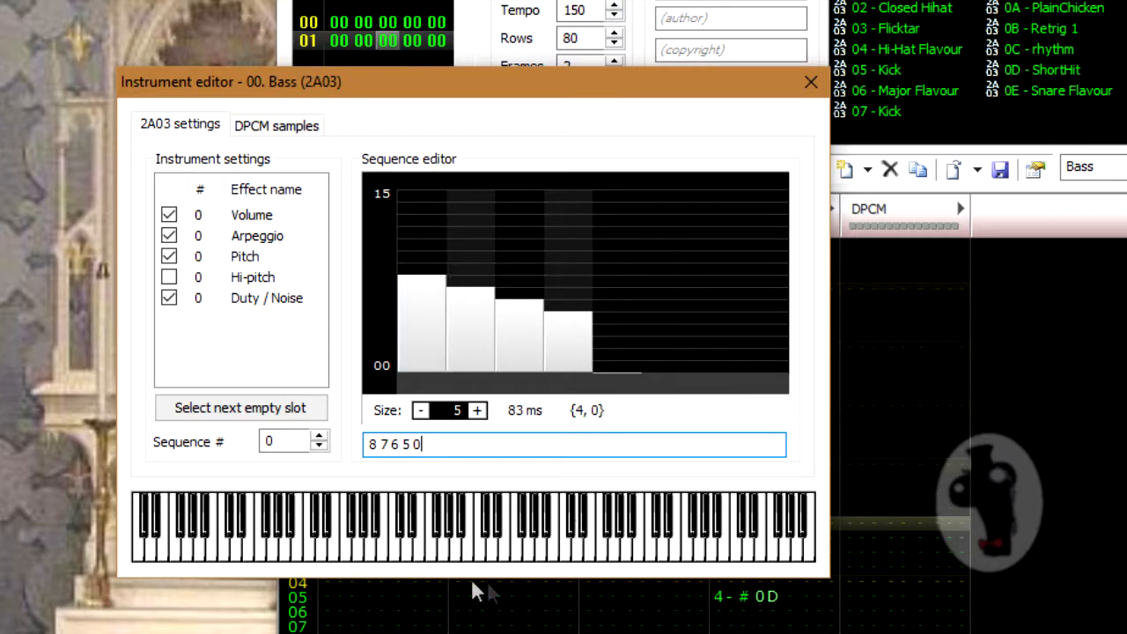
Audition the edited Bass instrument on the instrument editor's piano and close the editor.
click(456, 543)
mouse_move(455, 542)
mouse_down()
mouse_move(538, 548)
mouse_move(373, 522)
mouse_up()
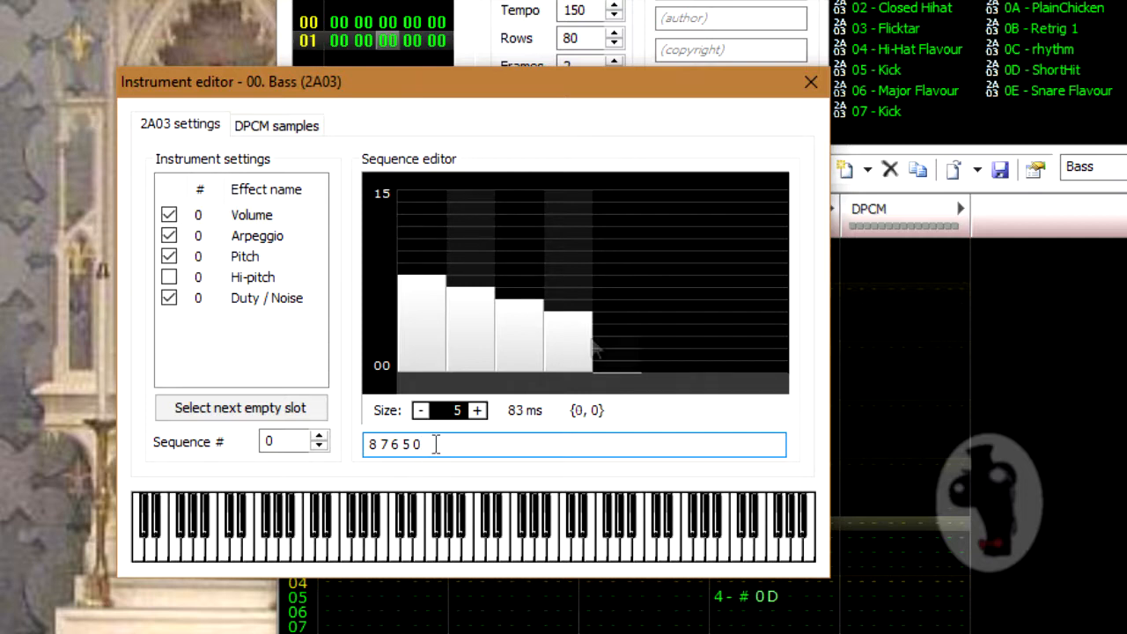
click(811, 81)
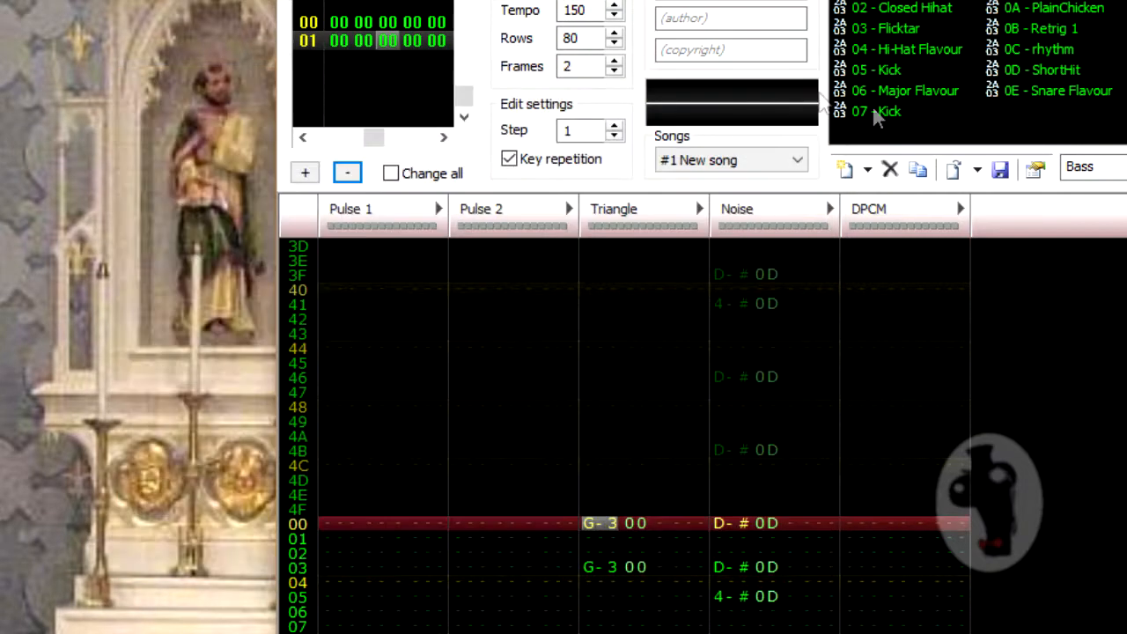
Play the start of frame 01 several times to hear the edited Bass with the Noise rhythm.
key(Return)
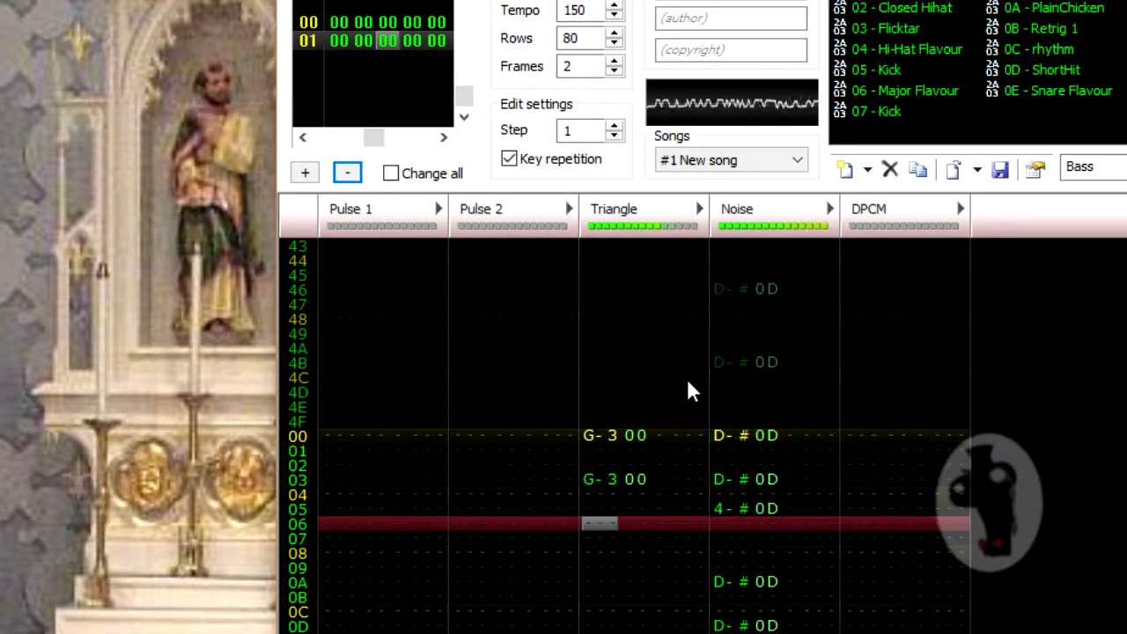
key(Return)
key(Return)
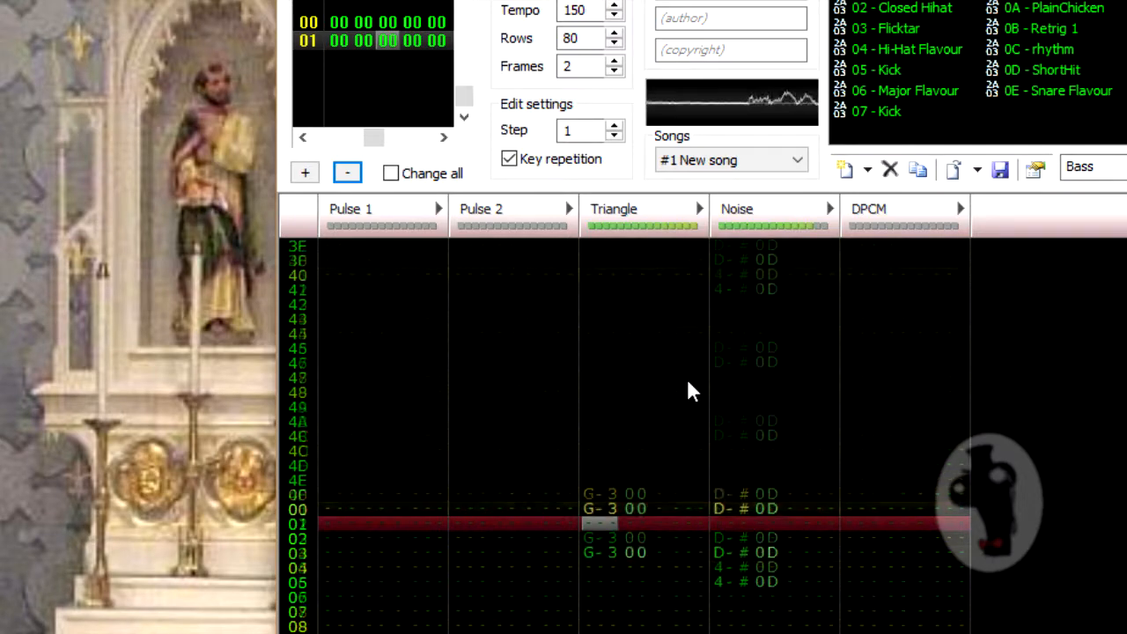
key(Return)
key(Up)
key(Return)
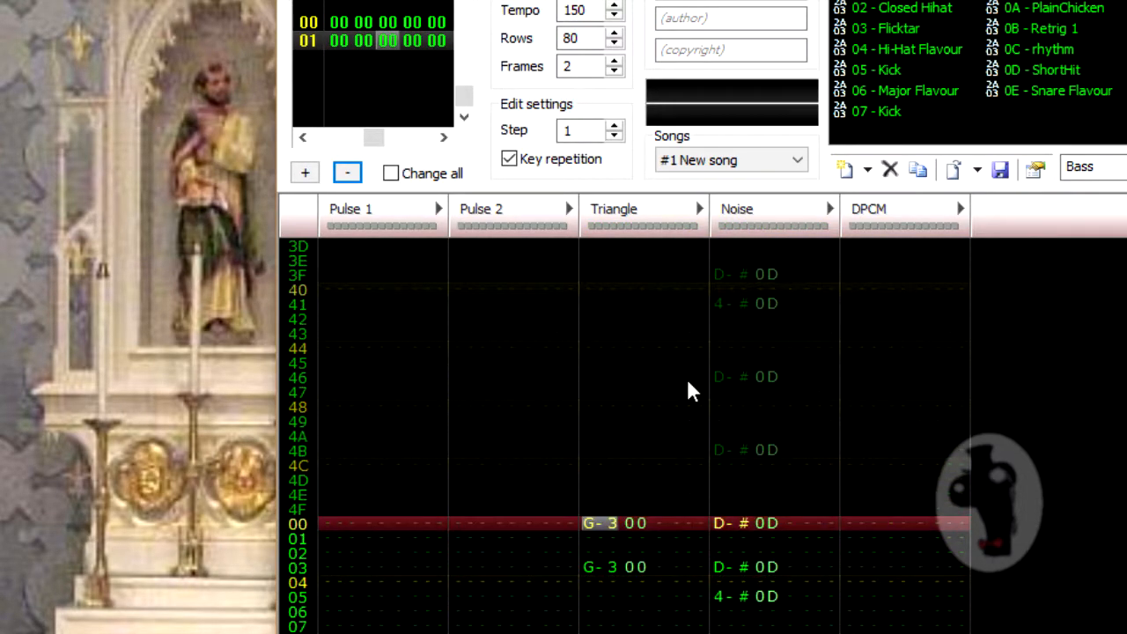
key(Return)
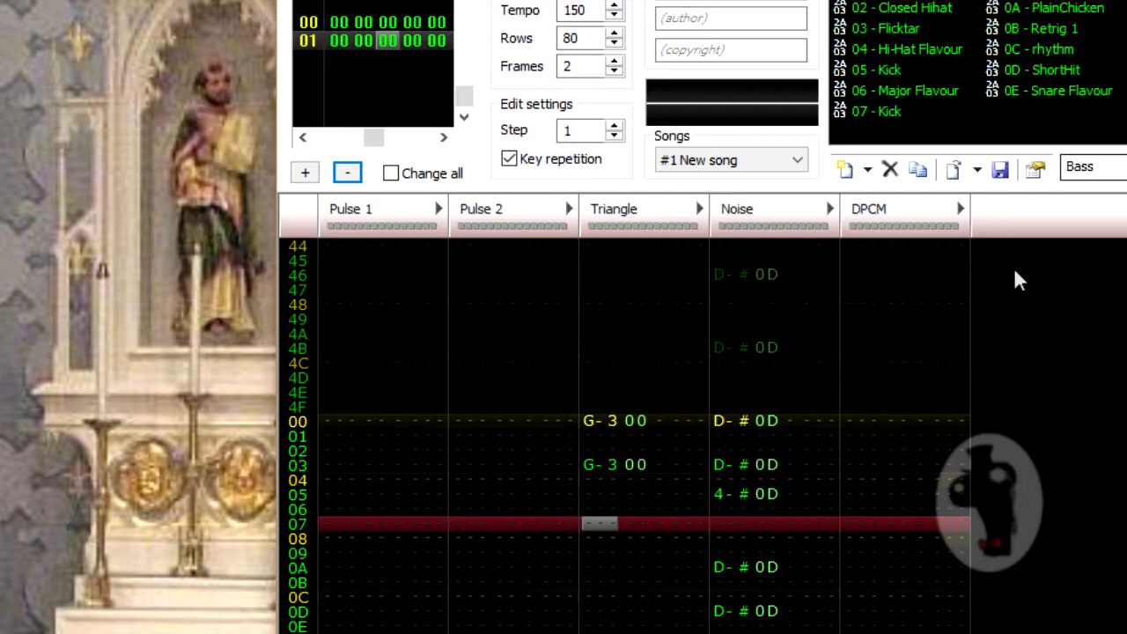
Reopen the Bass instrument's Volume sequence in the instrument editor.
click(1035, 168)
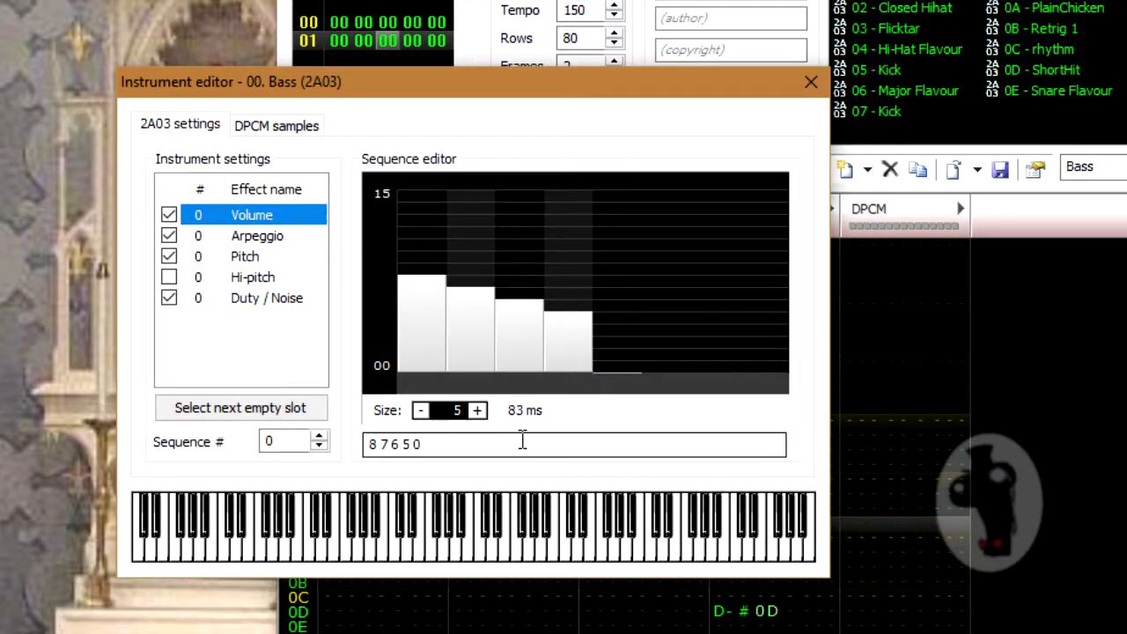
click(520, 440)
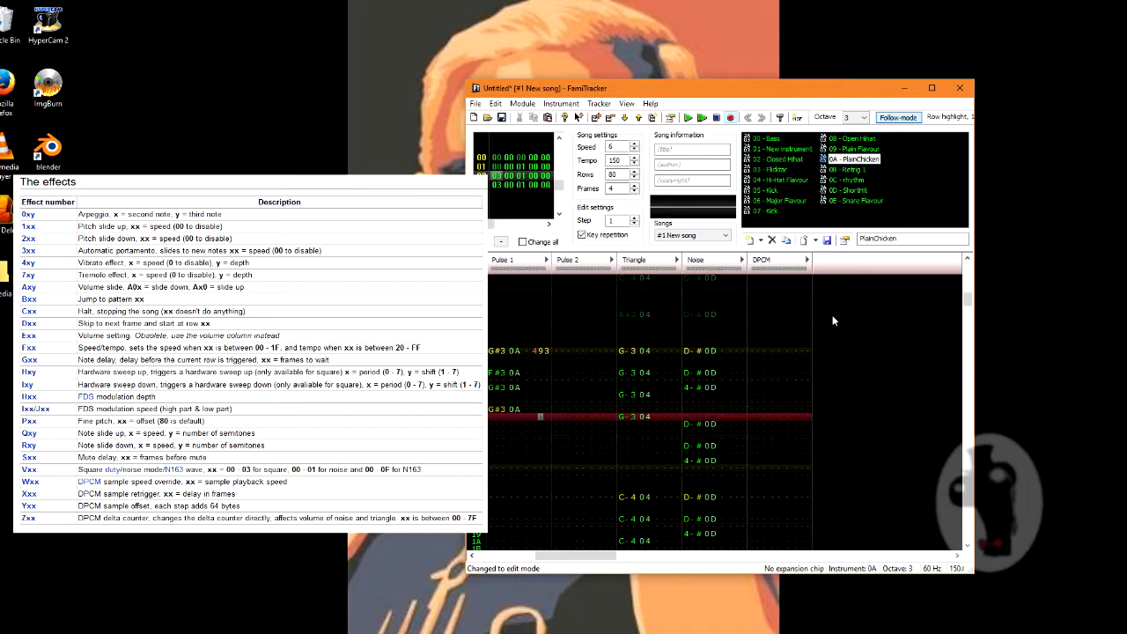
Go up to row 00 of Pulse 1 and inspect the 493 effect entry, stepping back to the G#3 note.
key(Up)
key(Up)
key(Up)
key(Up)
key(Up)
key(Up)
key(Up)
key(Up)
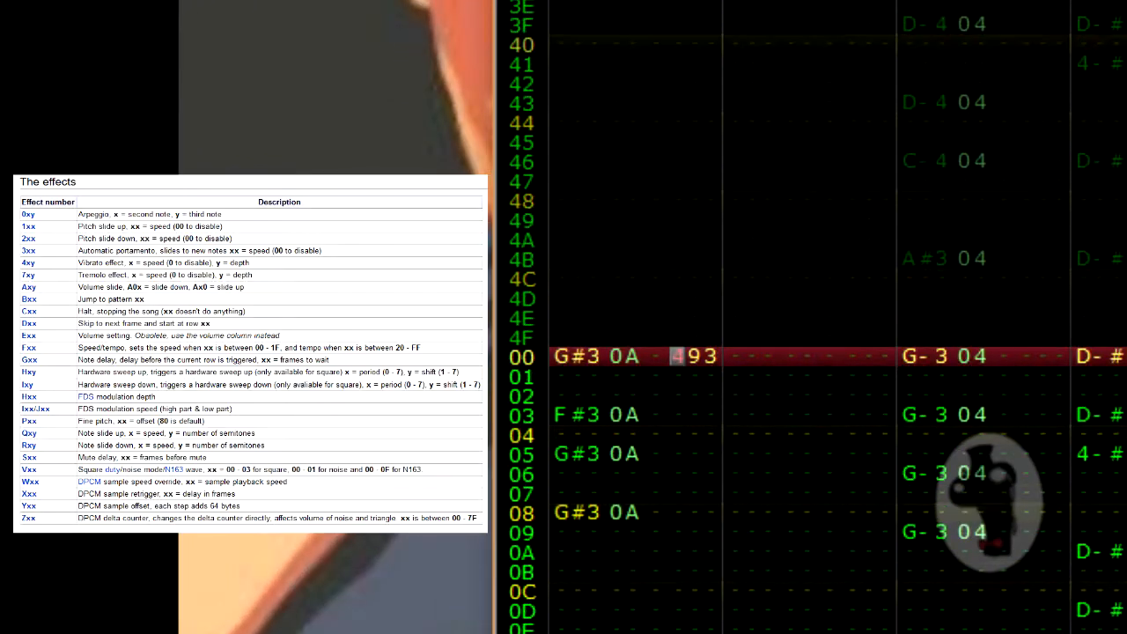
key(Left)
key(Left)
key(Right)
key(Right)
key(Left)
key(Left)
key(Left)
key(Left)
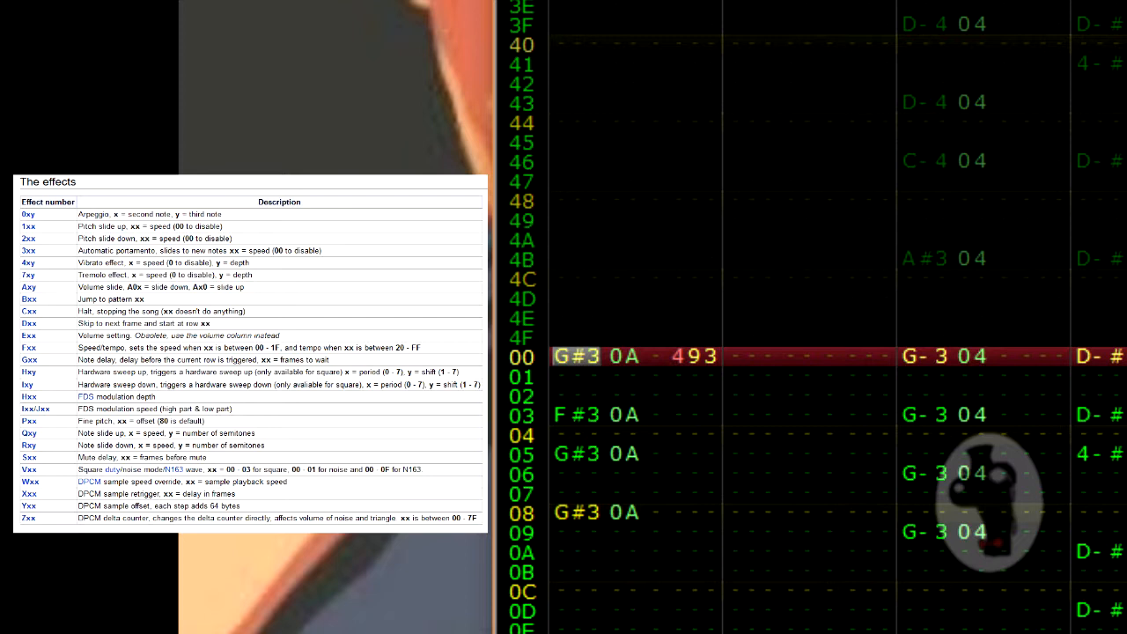
Step through the instrument, volume and effect columns of the G#3 row in Pulse 1 to the last digit of effect 493.
key(Right)
key(Right)
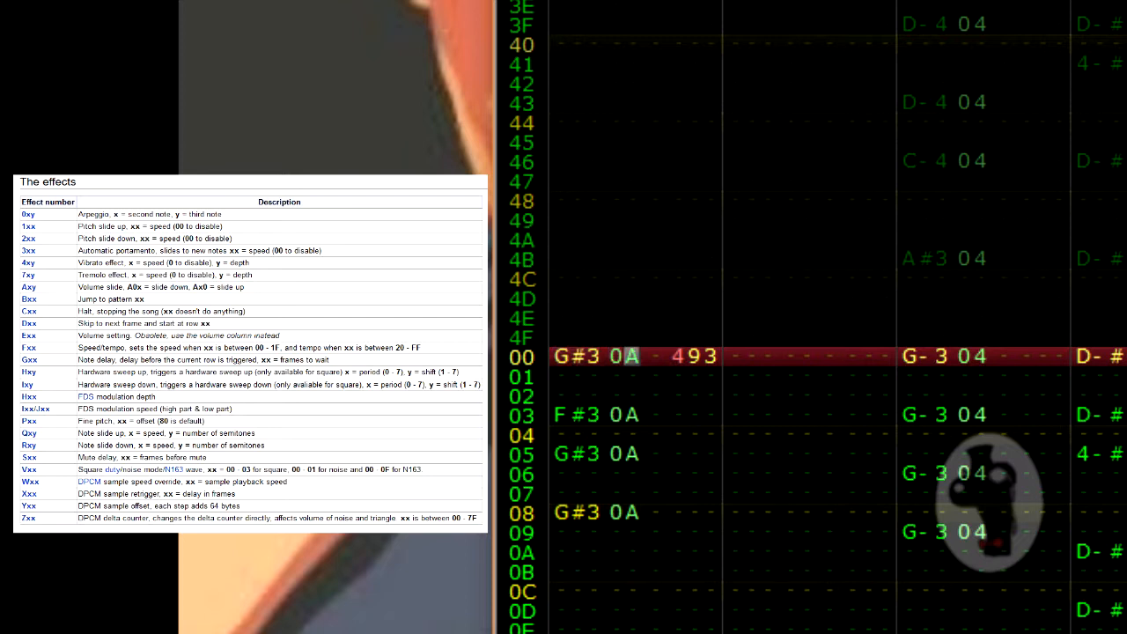
key(Right)
key(Right)
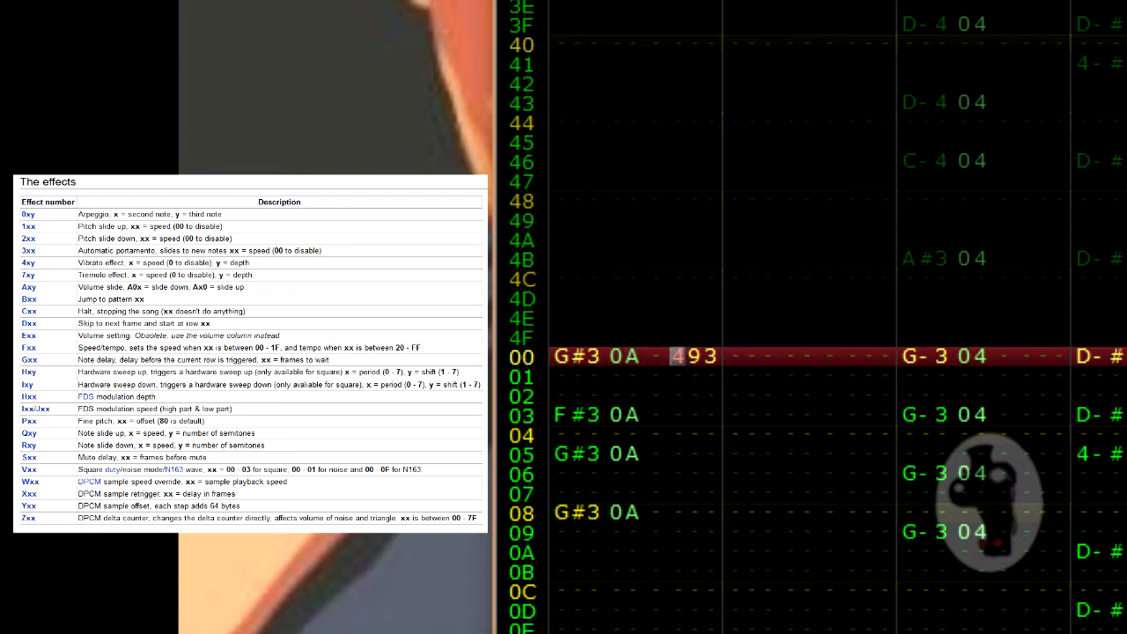
key(Right)
key(Left)
key(Right)
key(Right)
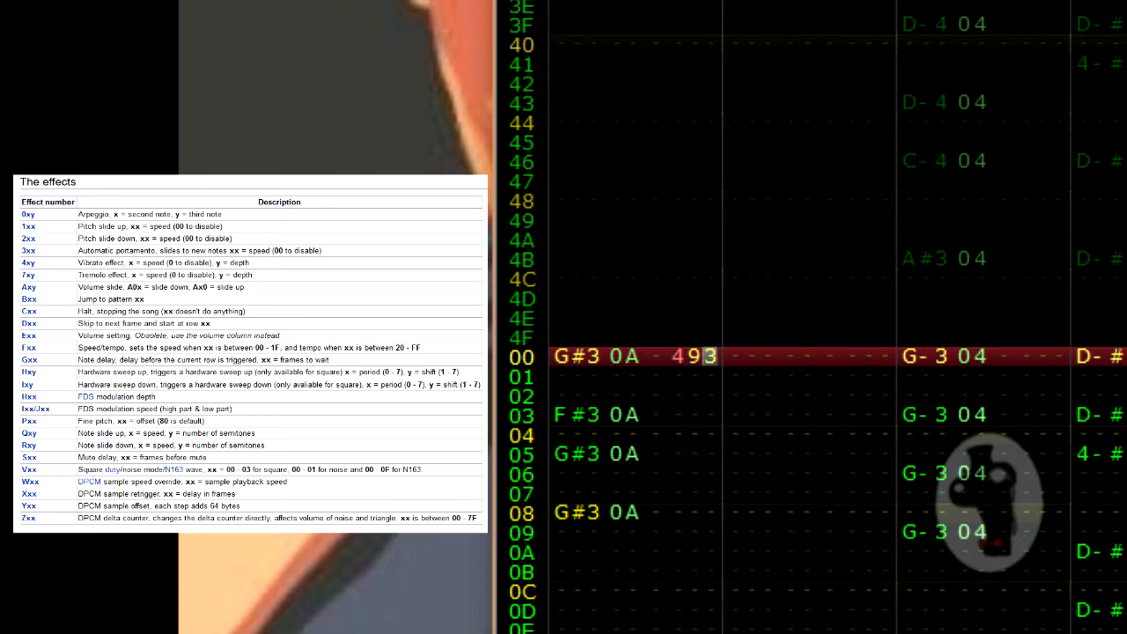
Look down the effect column of Pulse 1 from row 00 to row 20.
key(Left)
key(Down)
key(Down)
key(Down)
key(Down)
key(Down)
key(Down)
key(Down)
key(Down)
key(Down)
key(Down)
key(Down)
key(Down)
key(Down)
key(Down)
key(Down)
key(Down)
key(Down)
key(Down)
key(Down)
key(Down)
key(Down)
key(Down)
key(Down)
key(Down)
key(Down)
key(Down)
key(Down)
key(Down)
key(Down)
key(Down)
key(Down)
key(Down)
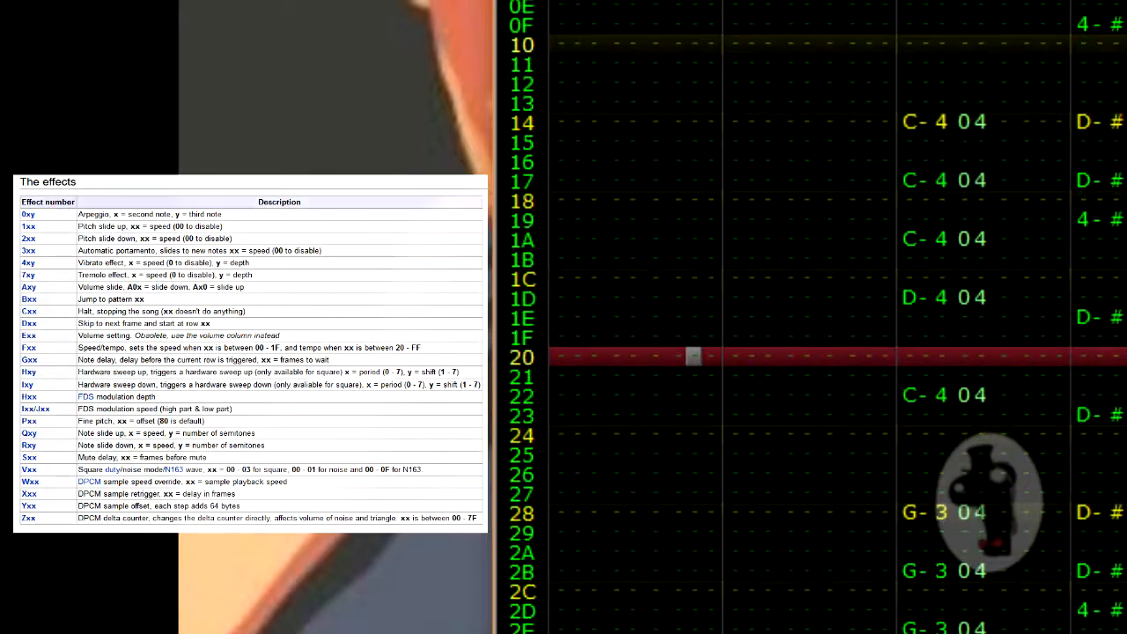
Go back up the effect column of Pulse 1 to the 493 entry in row 00.
key(Up)
key(Up)
key(Up)
key(Up)
key(Up)
key(Up)
key(Up)
key(Up)
key(Up)
key(Up)
key(Up)
key(Up)
key(Up)
key(Up)
key(Up)
key(Up)
key(Up)
key(Up)
key(Up)
key(Up)
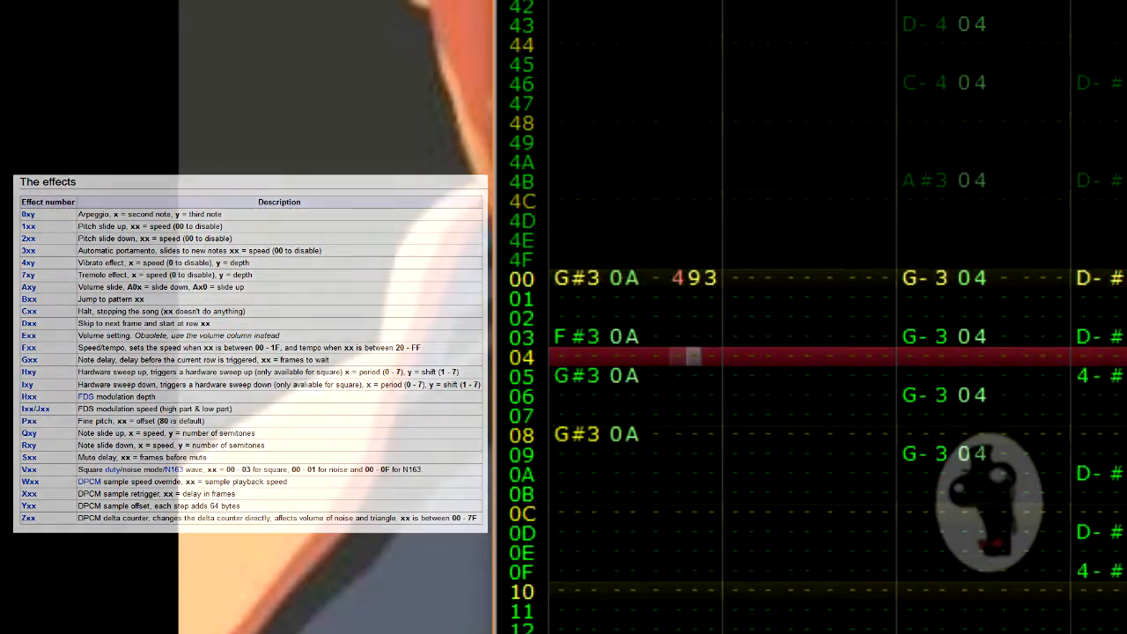
key(Up)
key(Up)
key(Up)
key(Up)
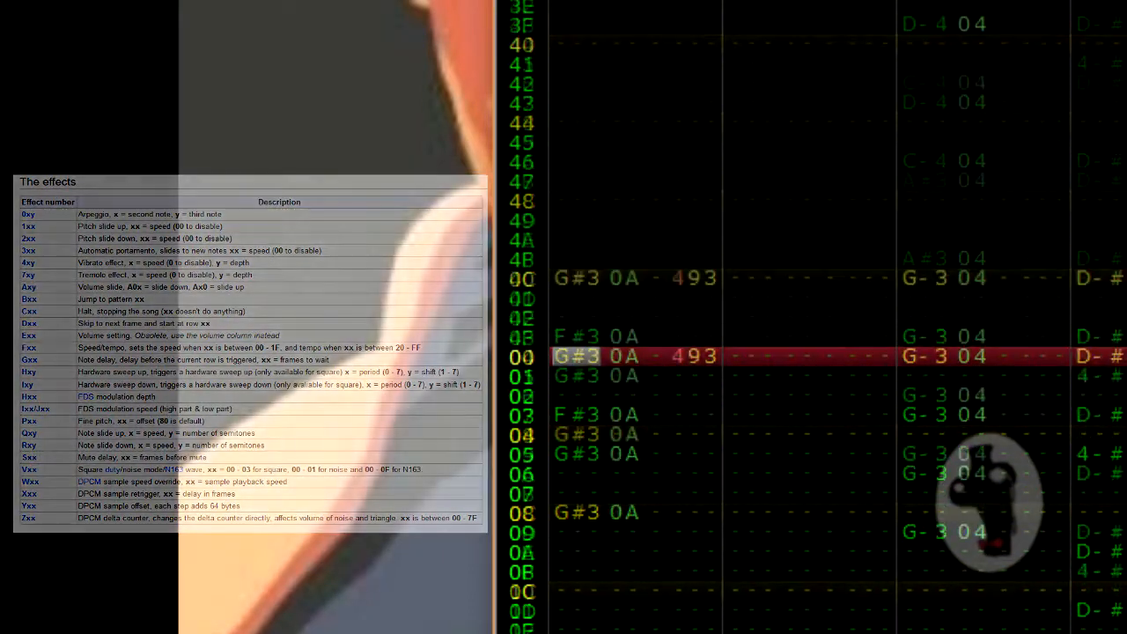
Look through the Pulse 1 notes from row 00 down to the G#3 note in row 08.
key(Down)
key(Down)
key(Down)
key(Down)
key(Down)
key(Down)
key(Down)
key(Down)
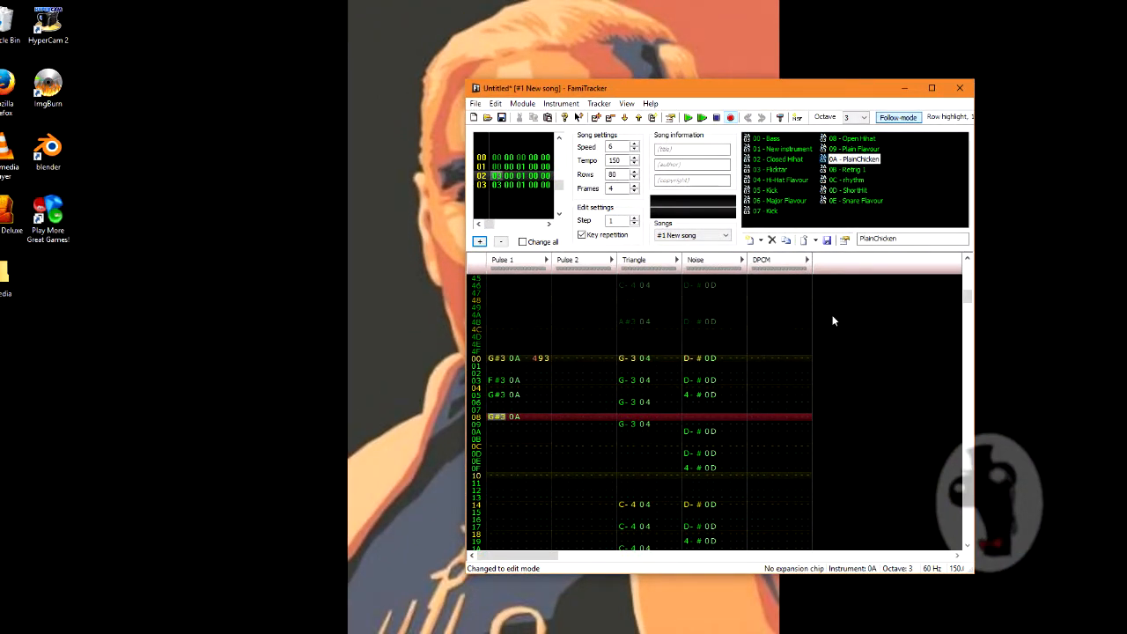
Save the module as the FamiTracker file buckles.
key(ctrl+s)
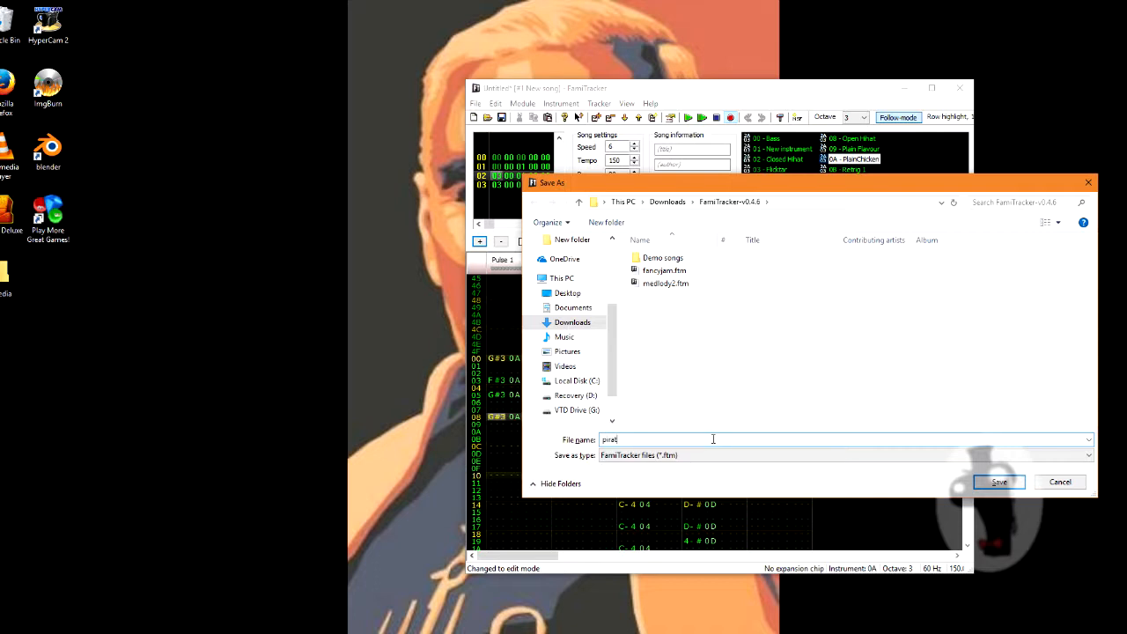
key(BackSpace)
key(BackSpace)
key(BackSpace)
text(bu)
key(Return)
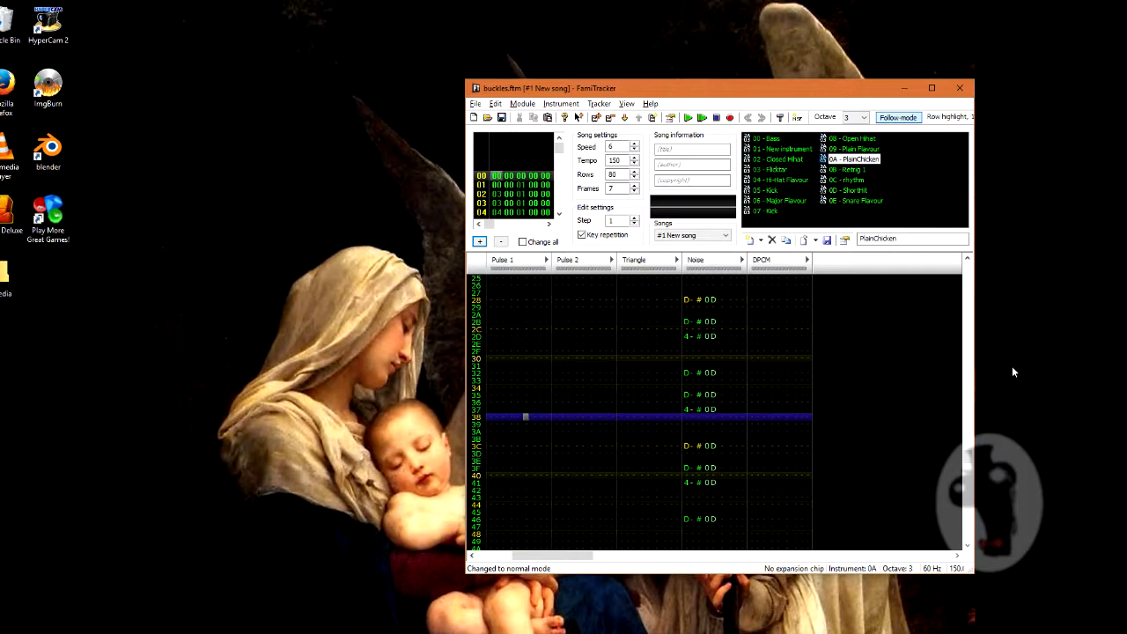
Save the module again and export the song, played once with all channels, as buckles.wav.
key(Return)
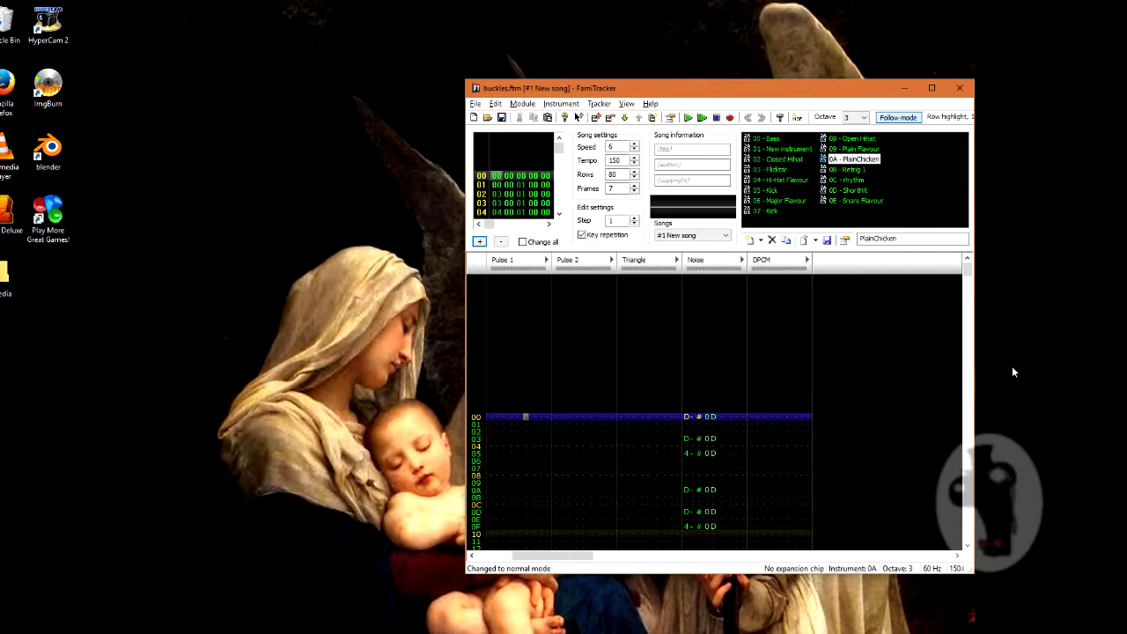
key(ctrl+s)
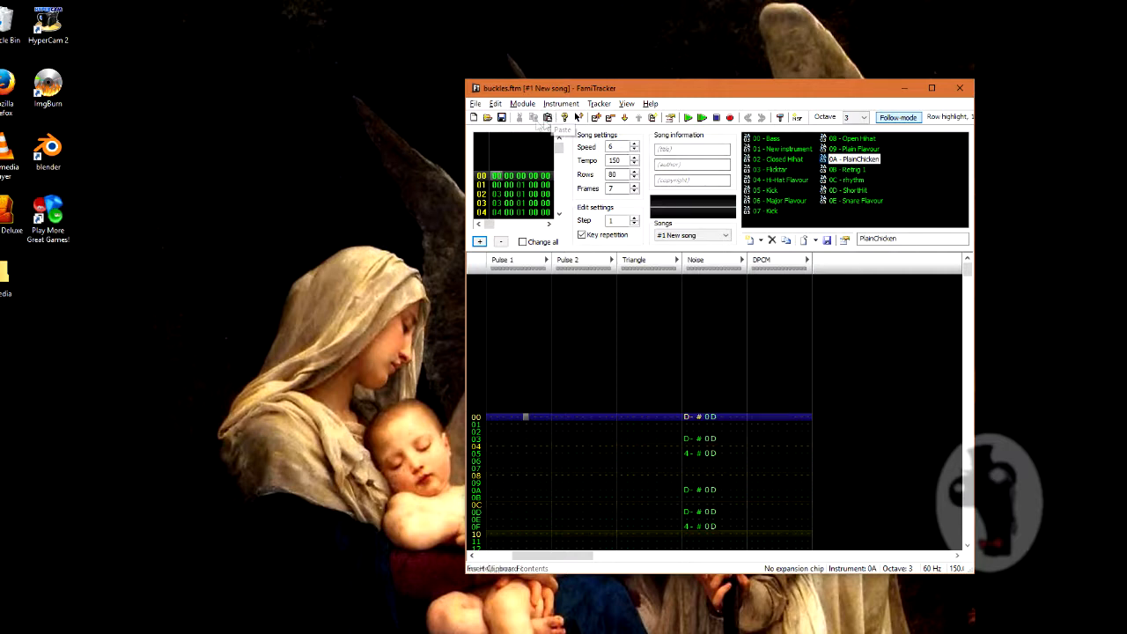
click(477, 104)
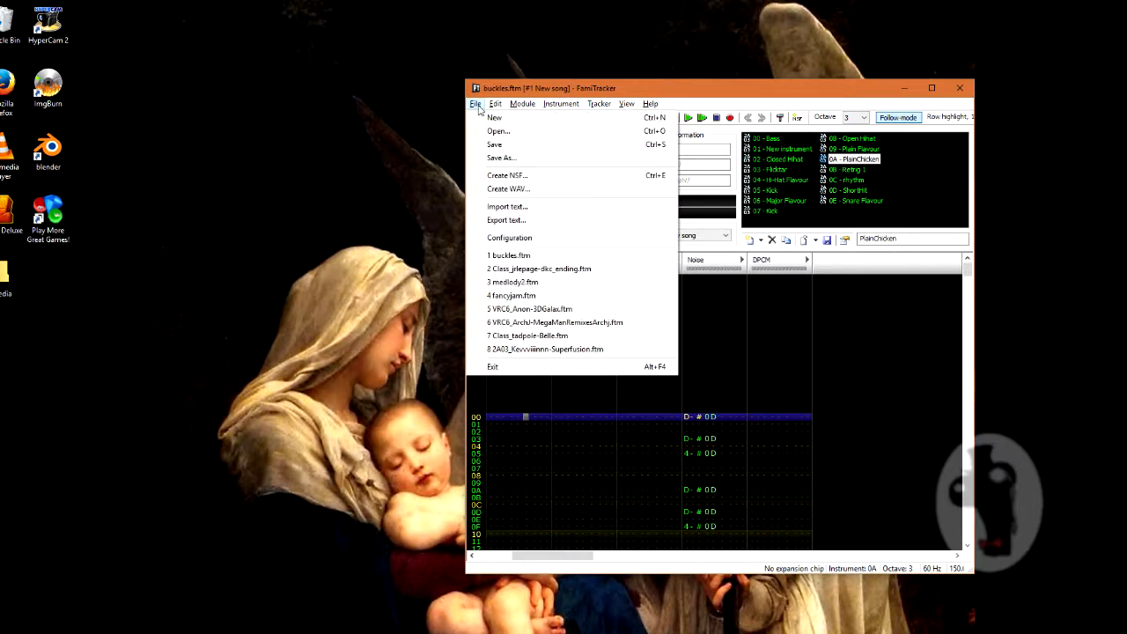
click(523, 189)
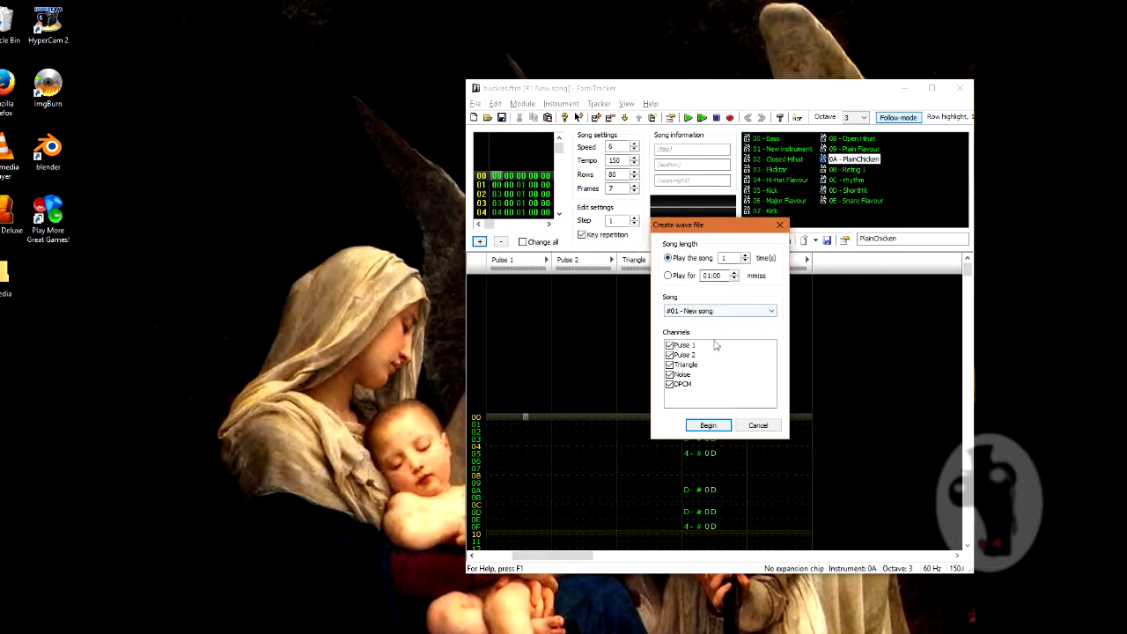
click(714, 428)
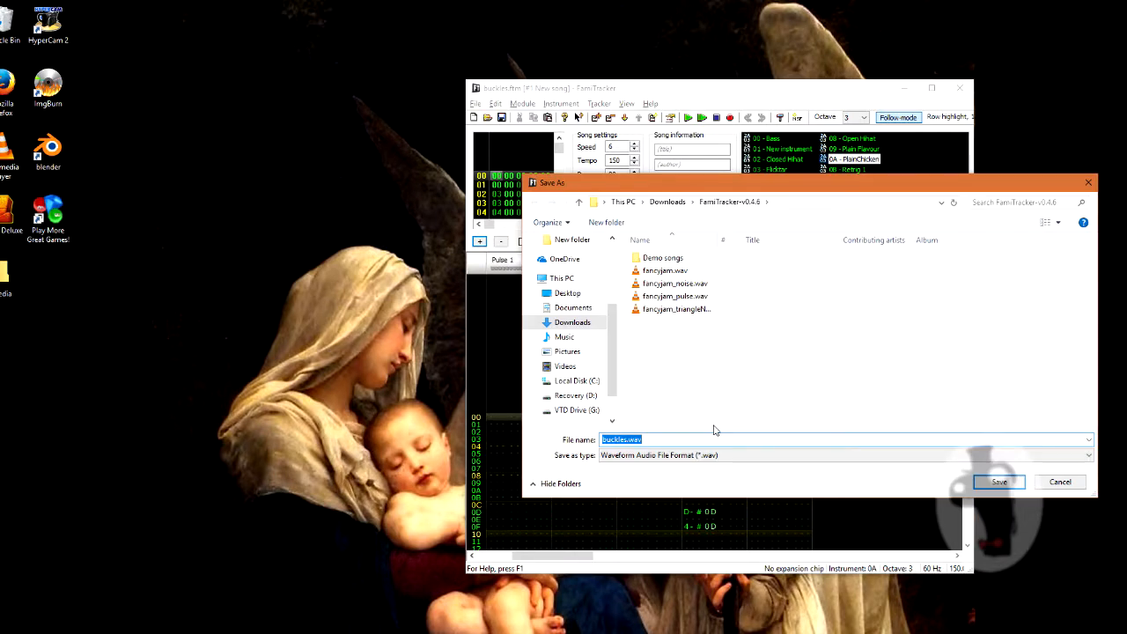
click(659, 440)
key(Return)
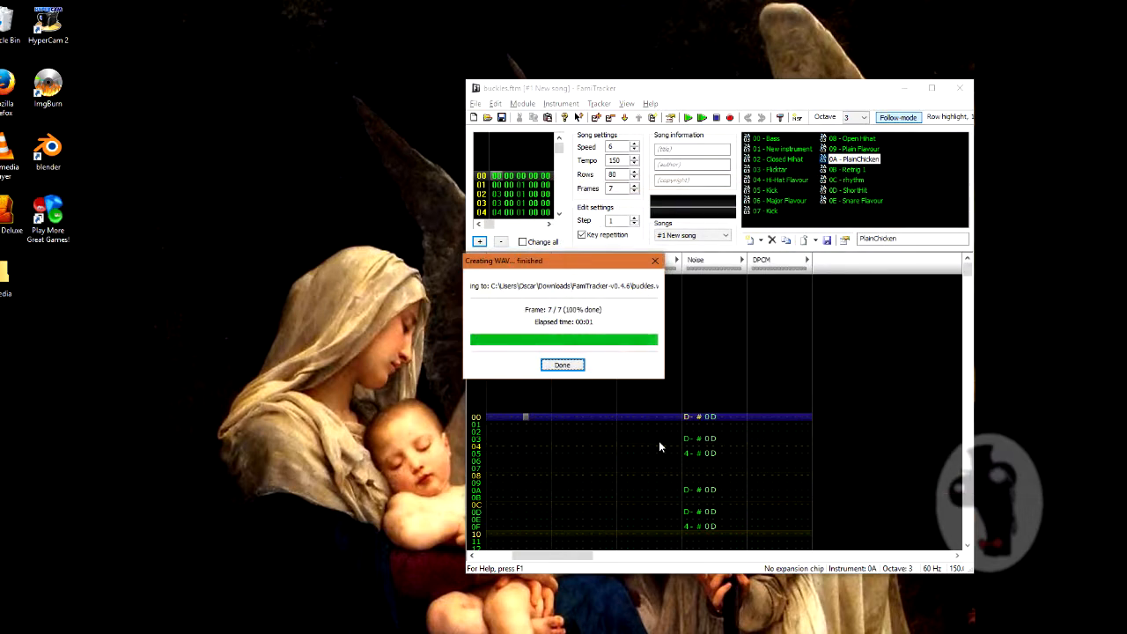
click(574, 367)
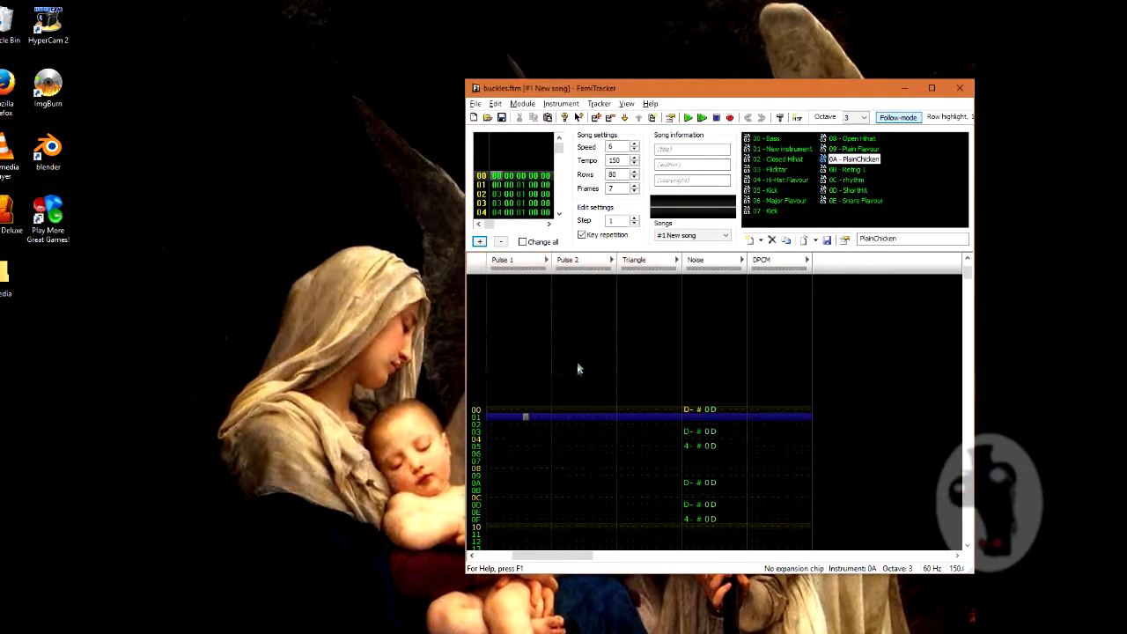
Set up another WAV export of the song with only the Pulse 1 channel included.
click(480, 106)
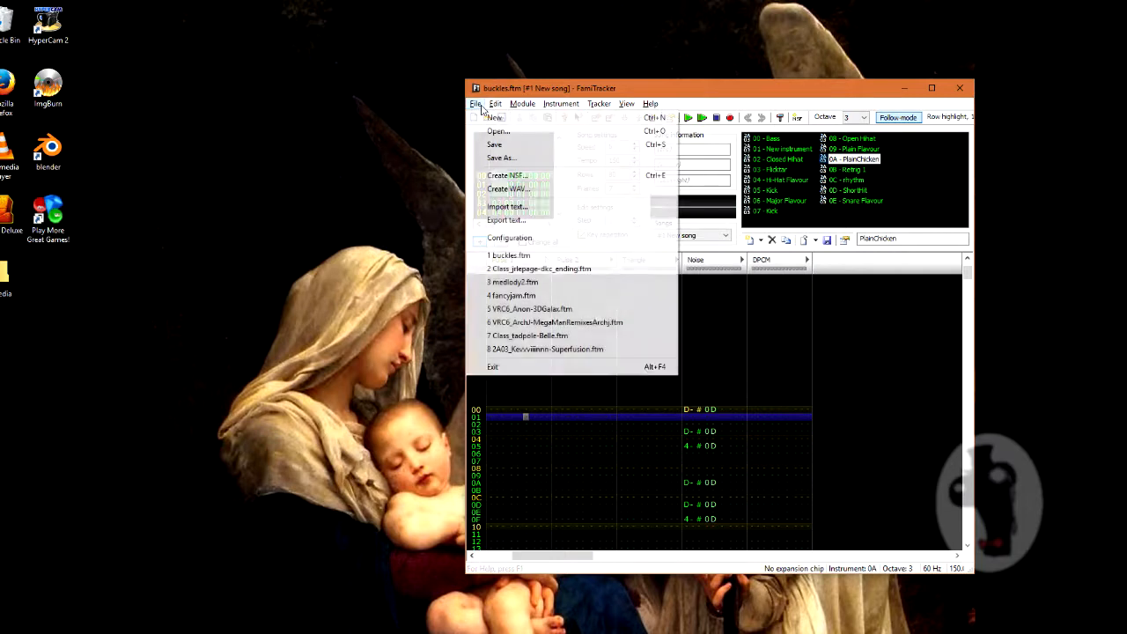
click(508, 190)
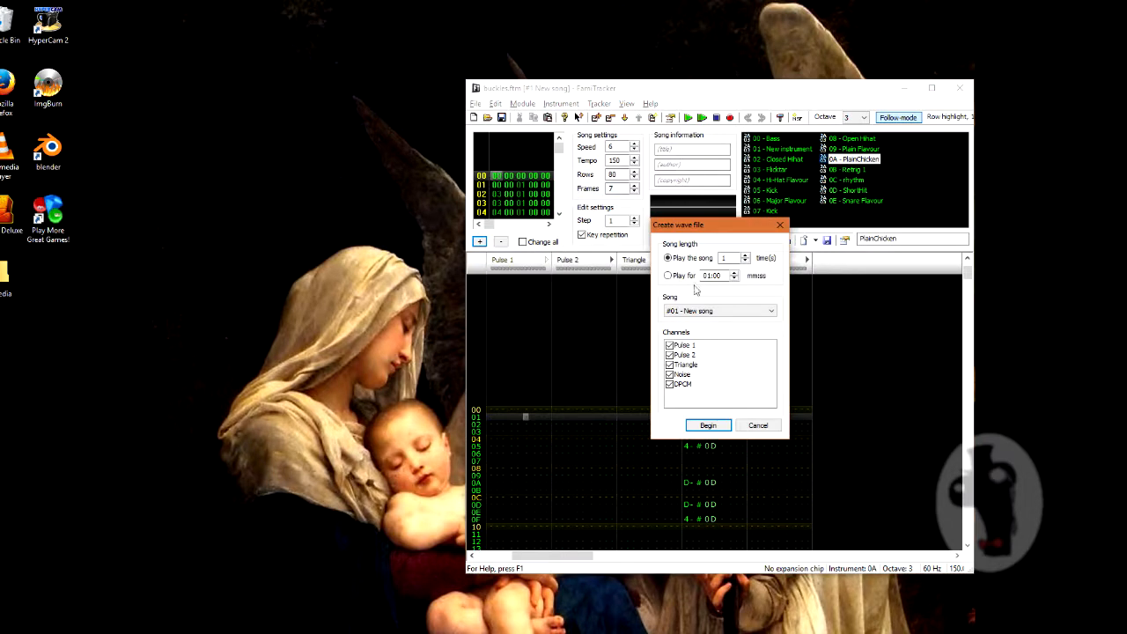
click(669, 354)
click(669, 364)
click(670, 374)
click(670, 384)
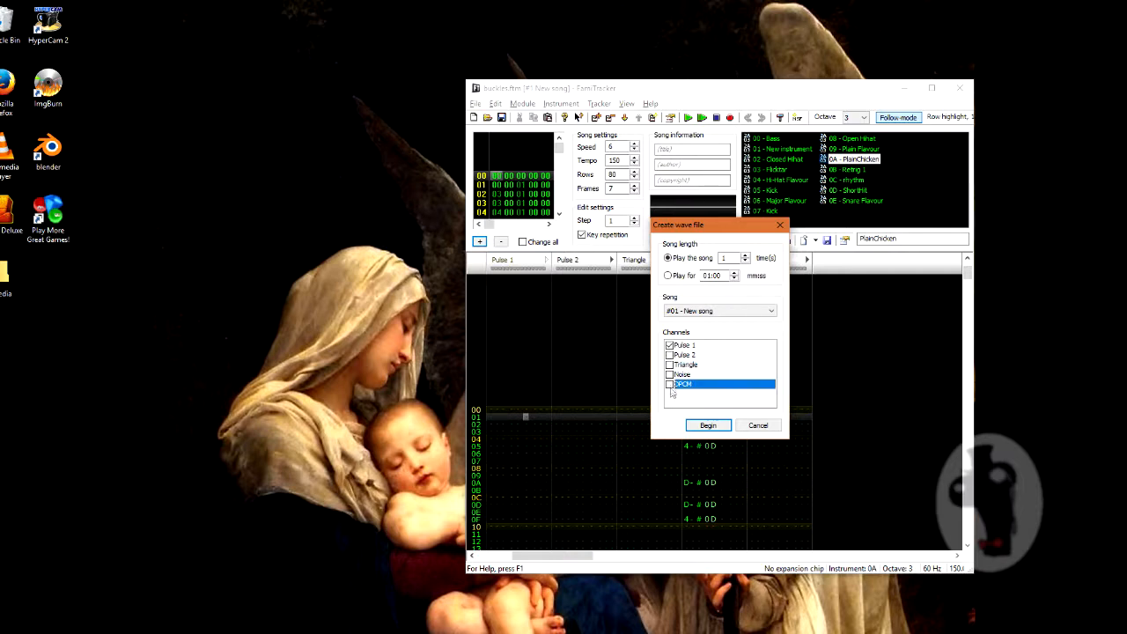
Create the Pulse 1 wave file under the name buckles_pulse1 and close the finished export.
click(720, 427)
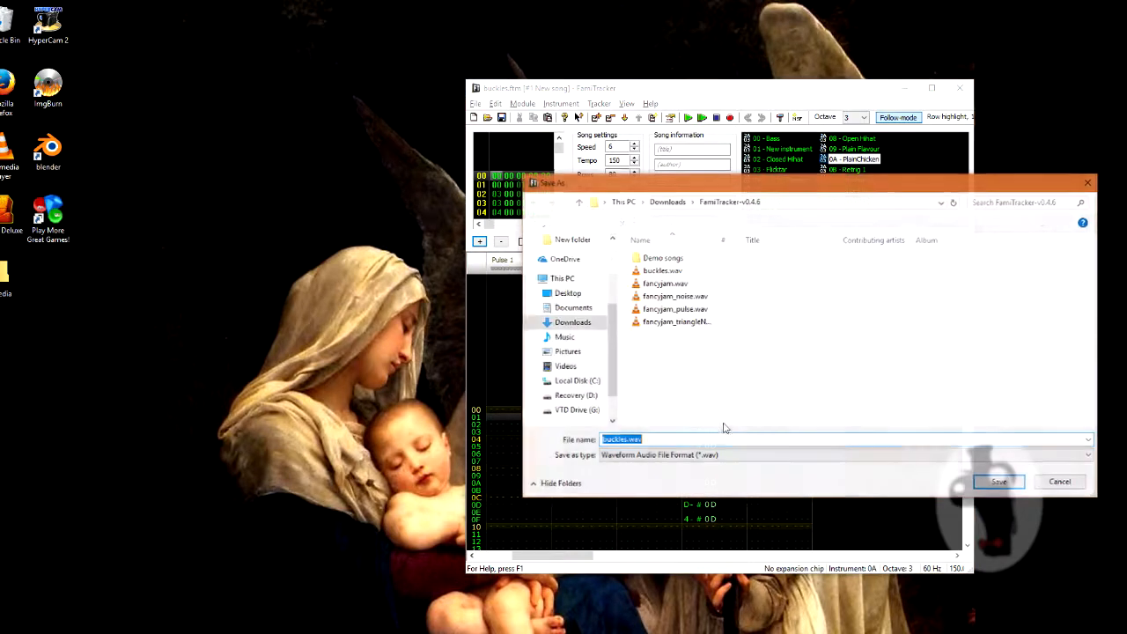
key(BackSpace)
key(BackSpace)
key(BackSpace)
key(BackSpace)
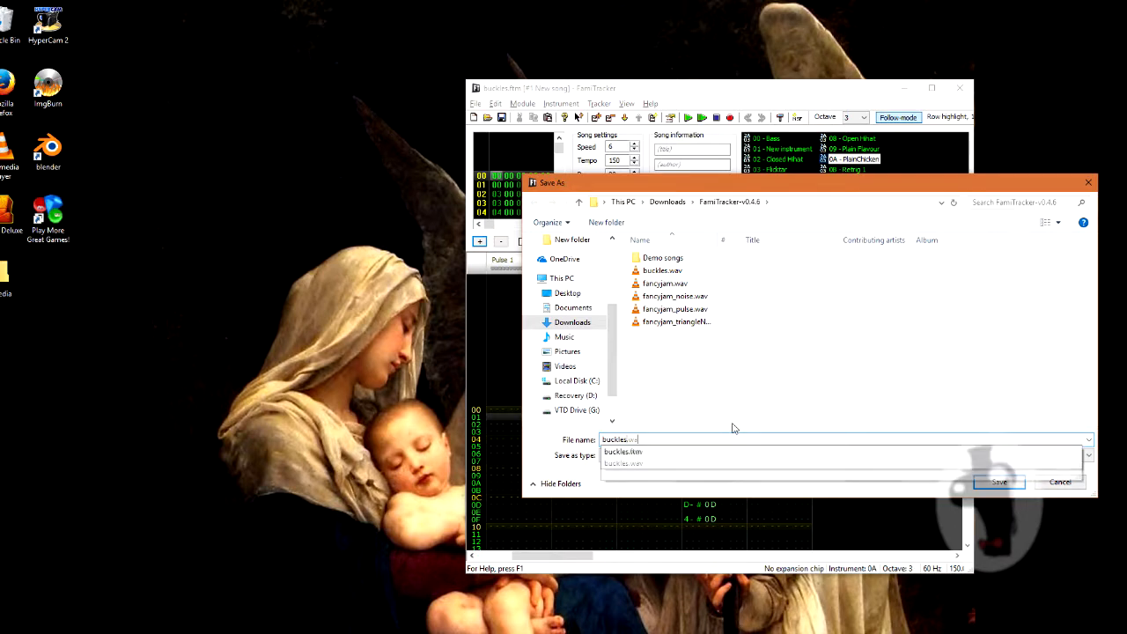
text(_pulse1)
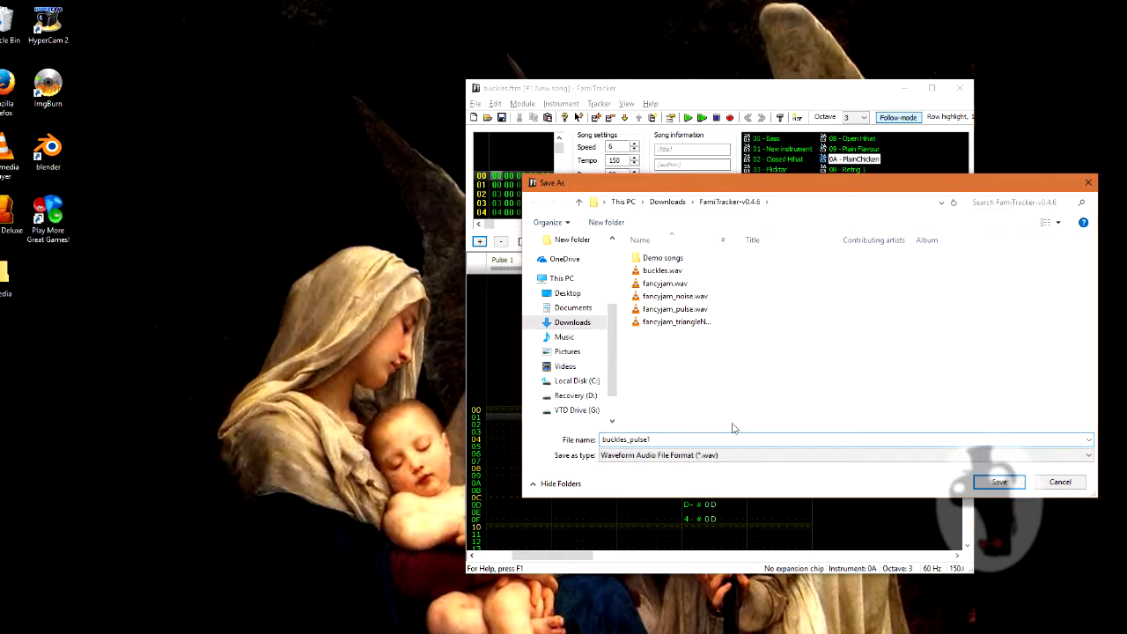
key(Return)
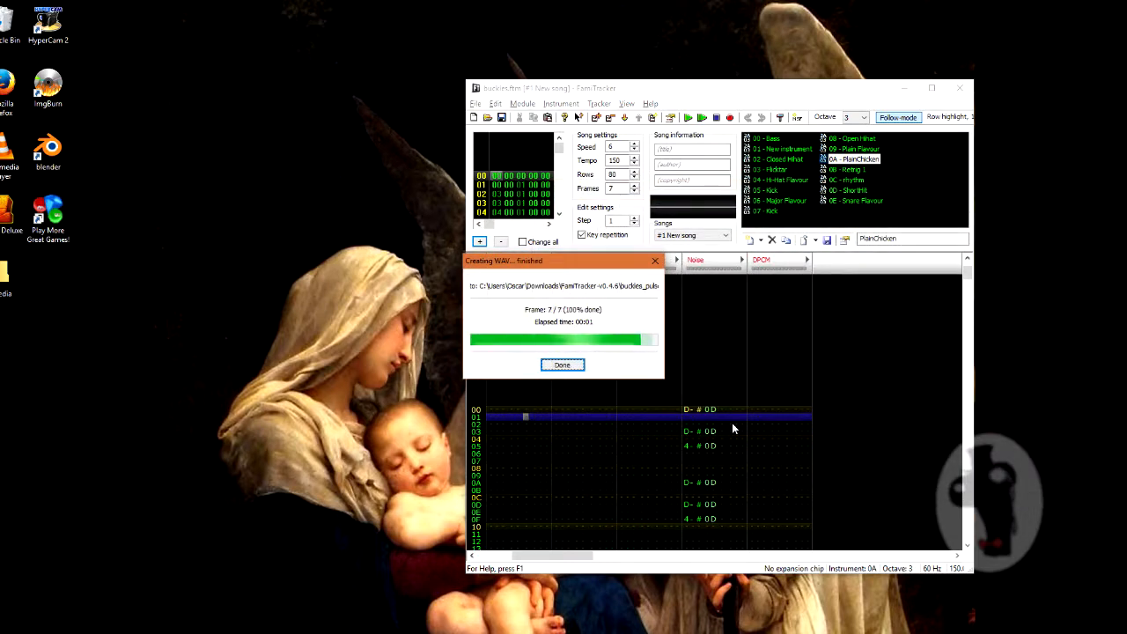
key(Return)
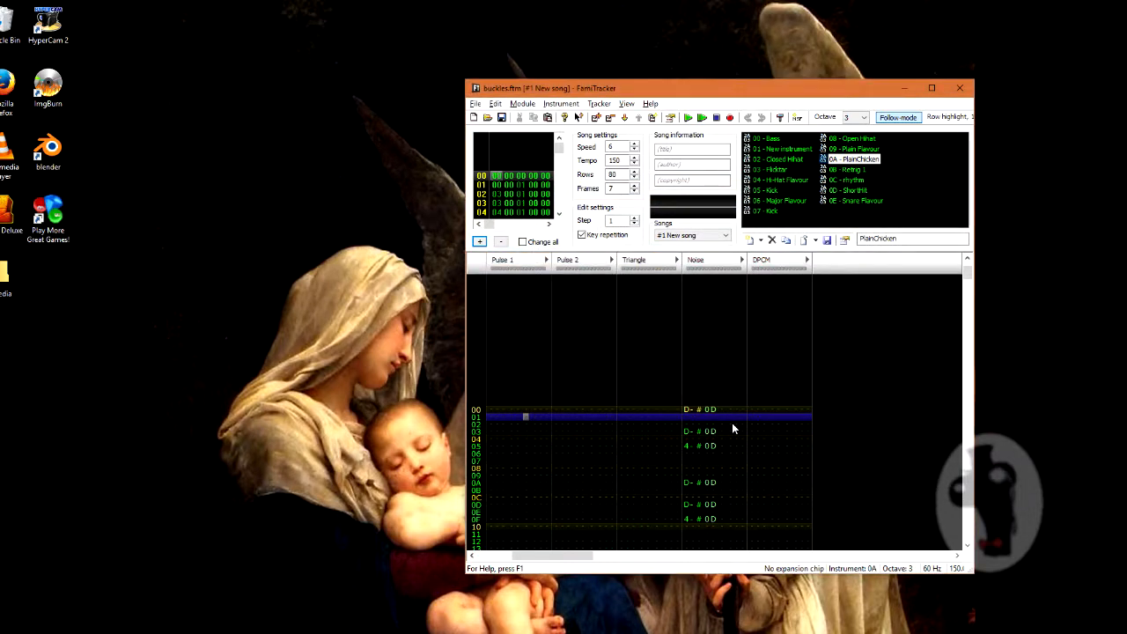
Set up a further WAV export of the song with only the Noise channel included.
click(476, 104)
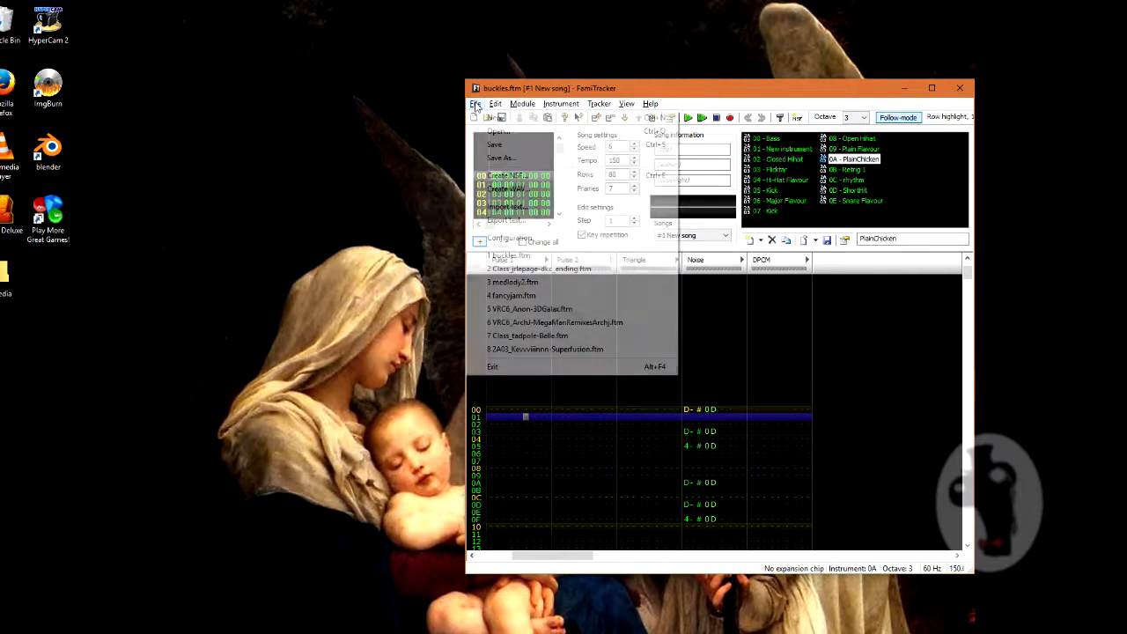
click(507, 190)
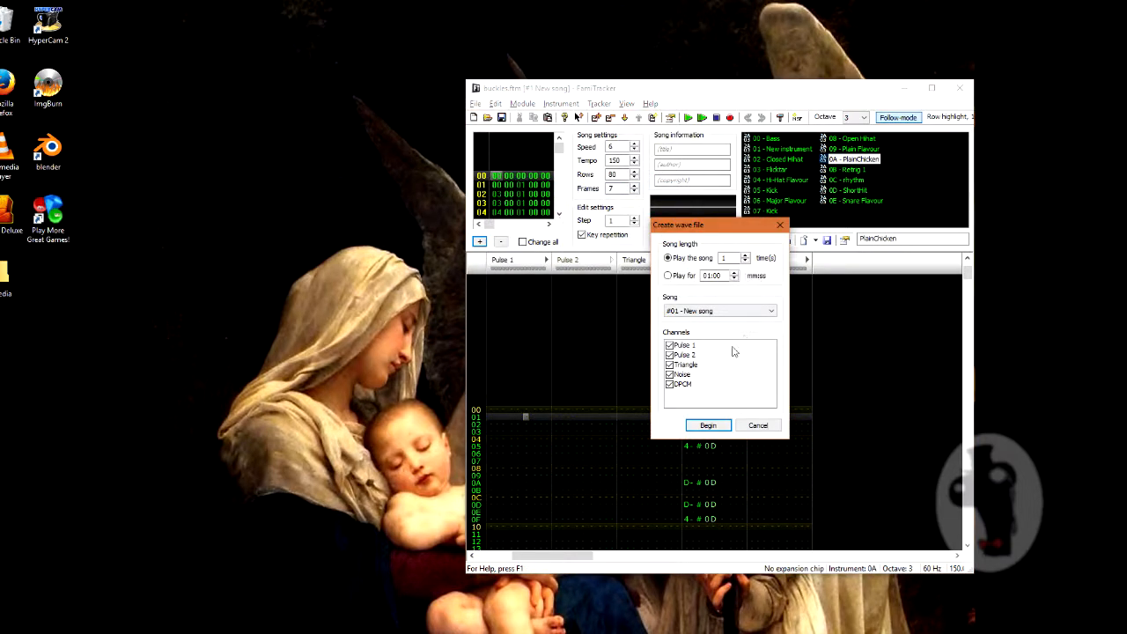
click(669, 364)
click(669, 355)
click(669, 345)
click(670, 384)
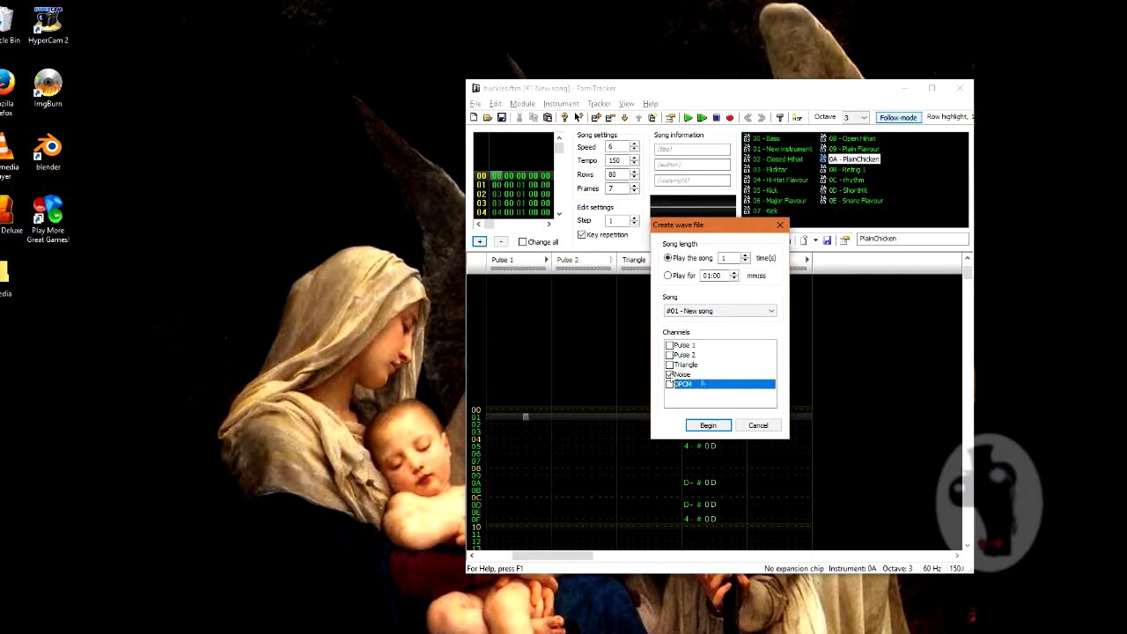
Create the Noise wave file under the name buckles_noise and close the finished export.
click(719, 424)
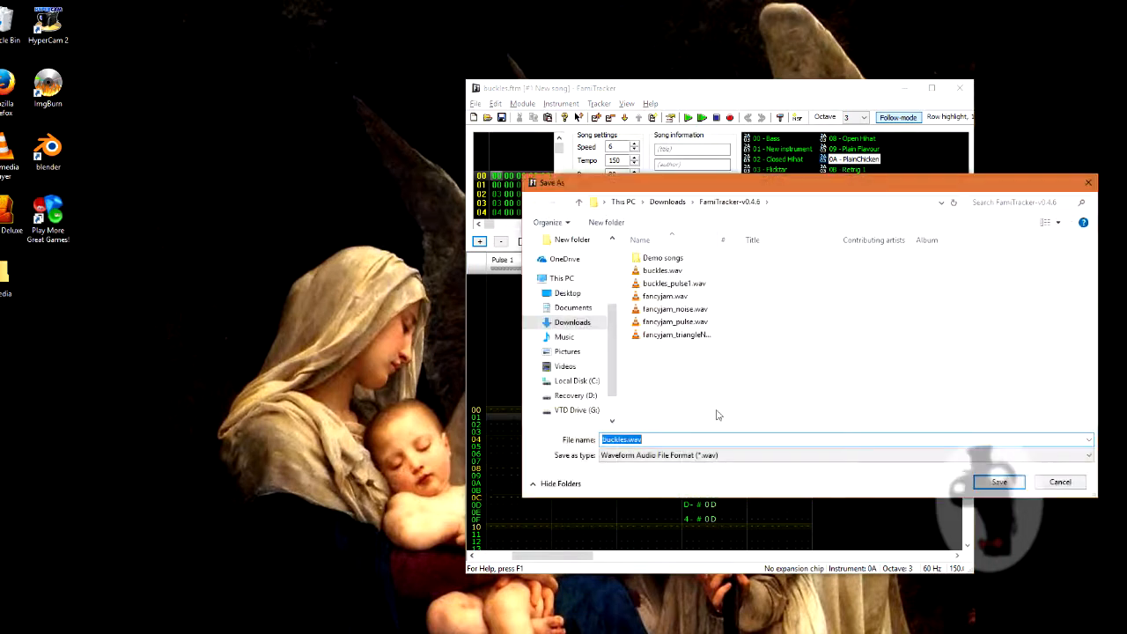
key(Right)
key(BackSpace)
key(BackSpace)
key(BackSpace)
key(BackSpace)
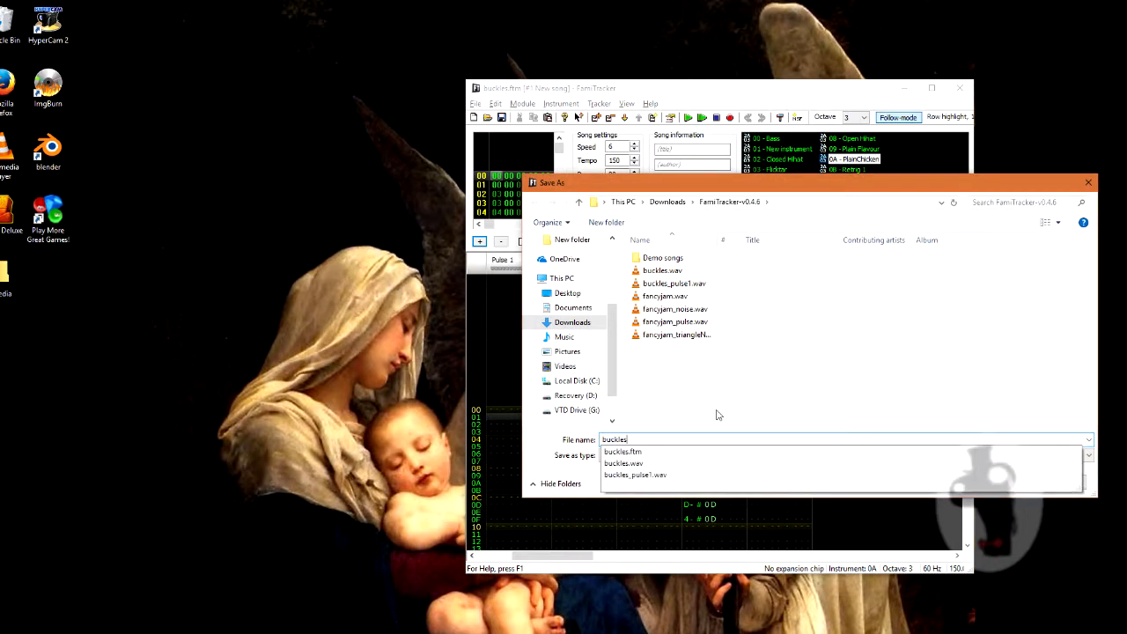
text(_noise)
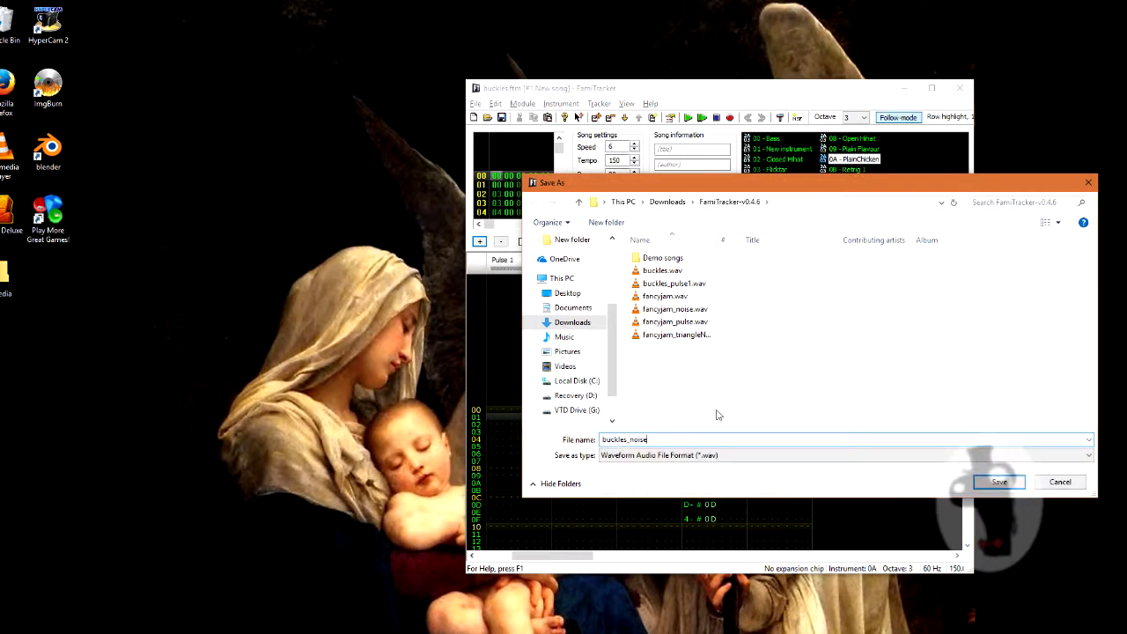
key(Return)
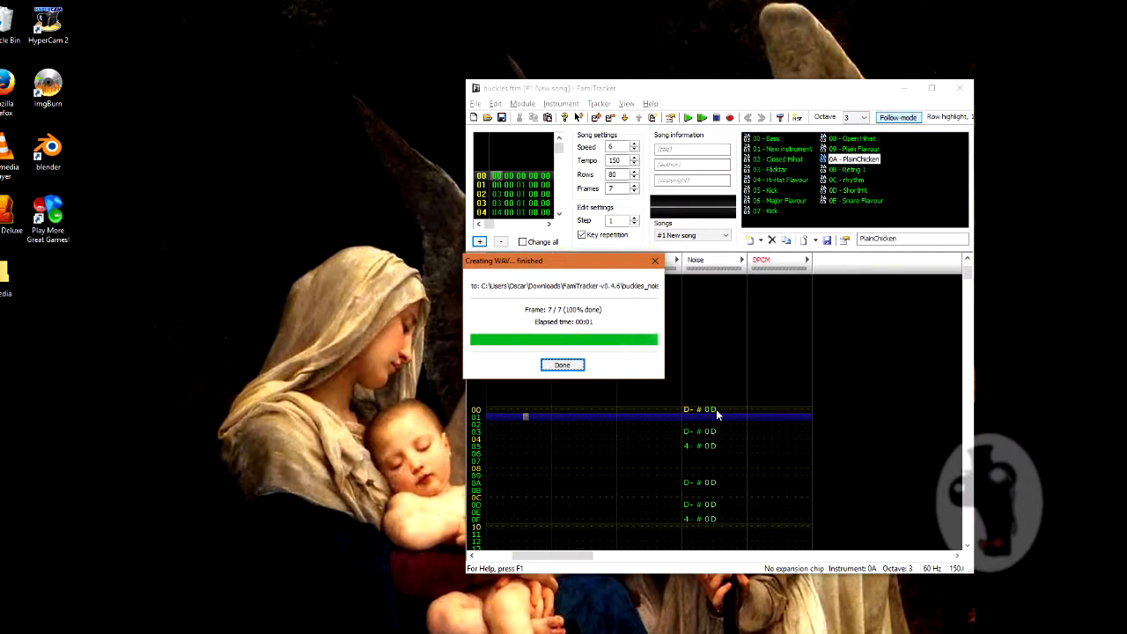
click(561, 364)
Export only the Triangle channel of the song as a wave file named buckles_triangle.
click(474, 103)
click(508, 189)
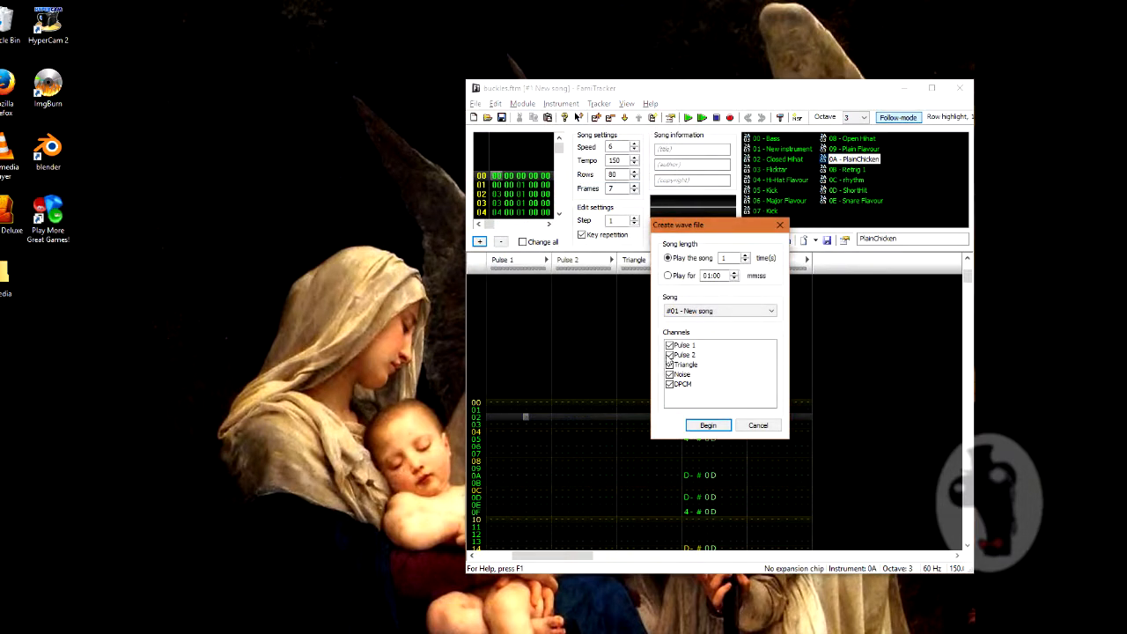
click(669, 346)
click(670, 355)
click(669, 375)
click(669, 383)
click(719, 429)
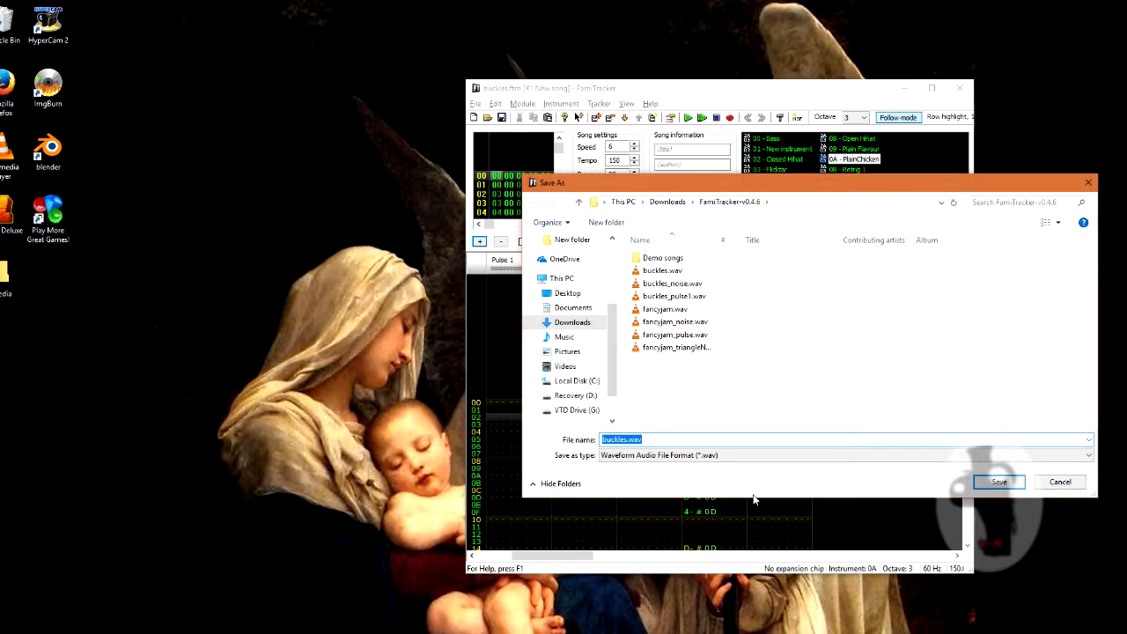
text(buckles_triang)
key(Return)
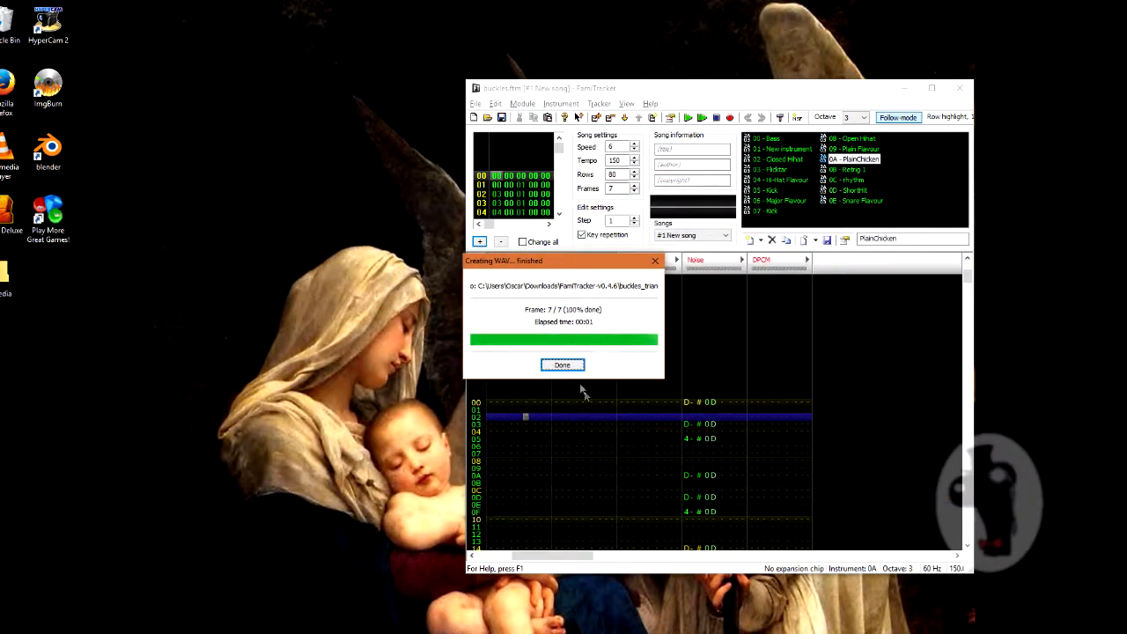
click(563, 364)
Export the Triangle and Noise channels together as a wave file named buckles_triNoise.
click(475, 103)
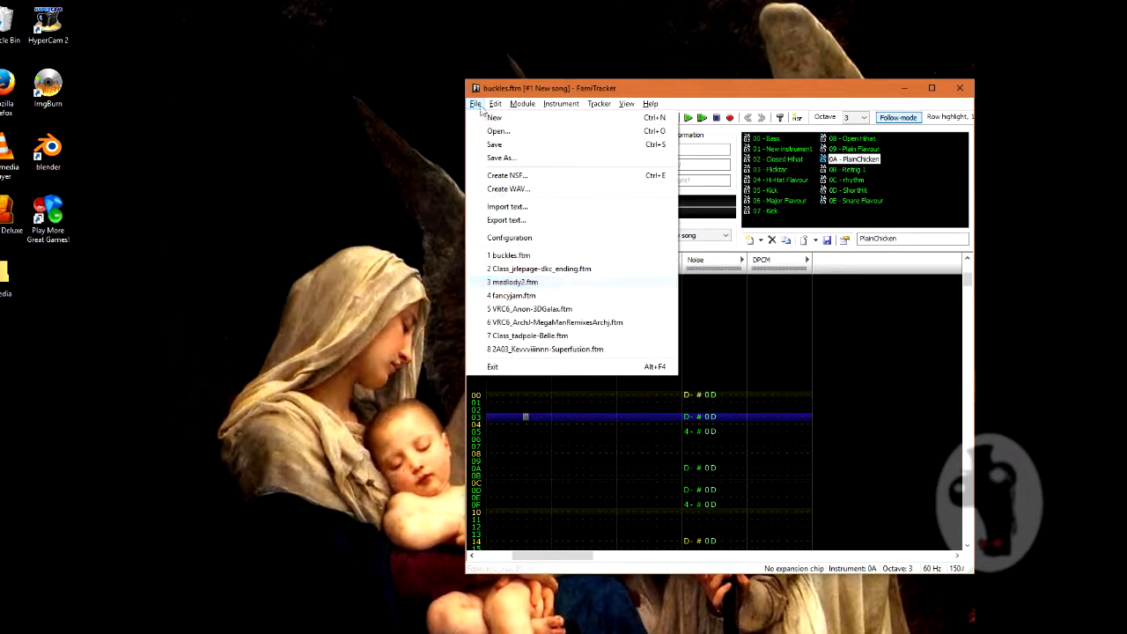
click(507, 195)
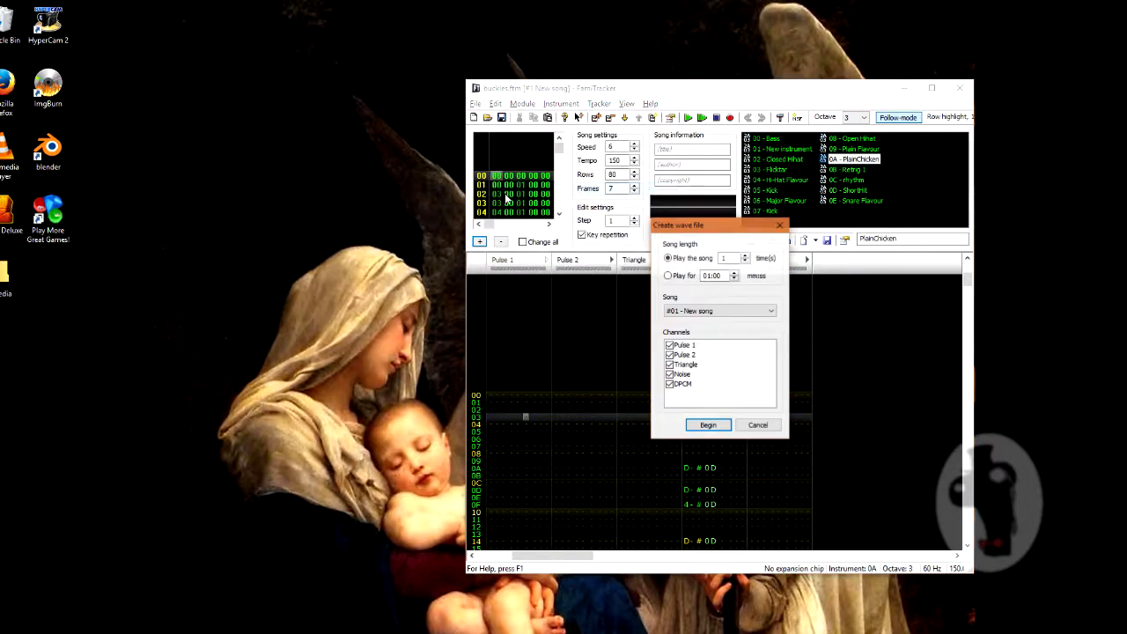
click(669, 344)
click(669, 354)
click(670, 384)
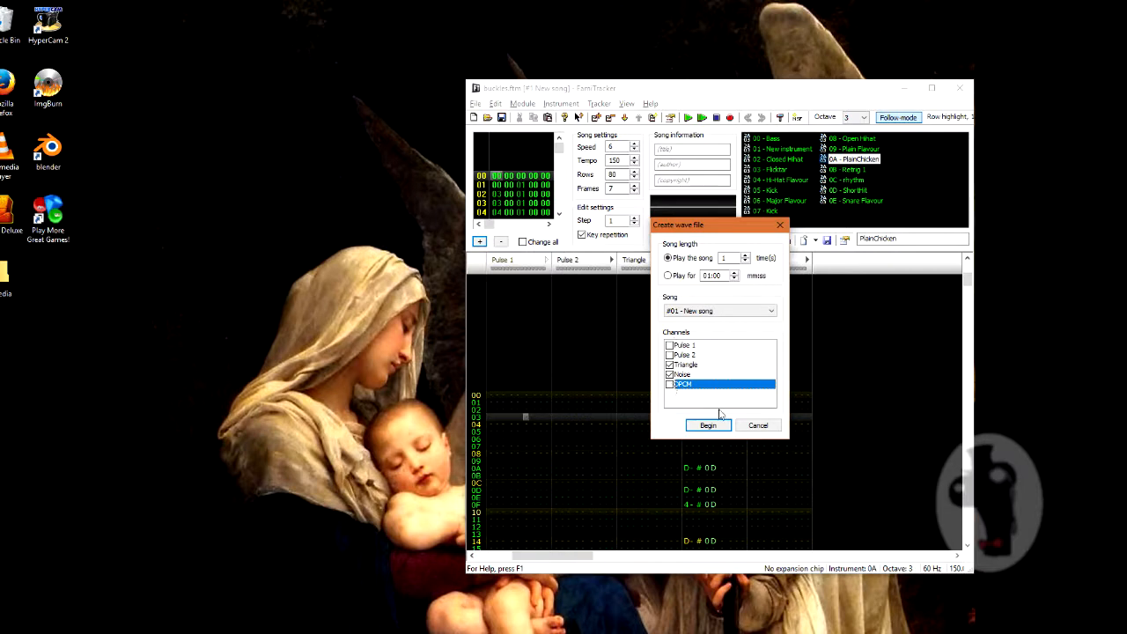
click(716, 424)
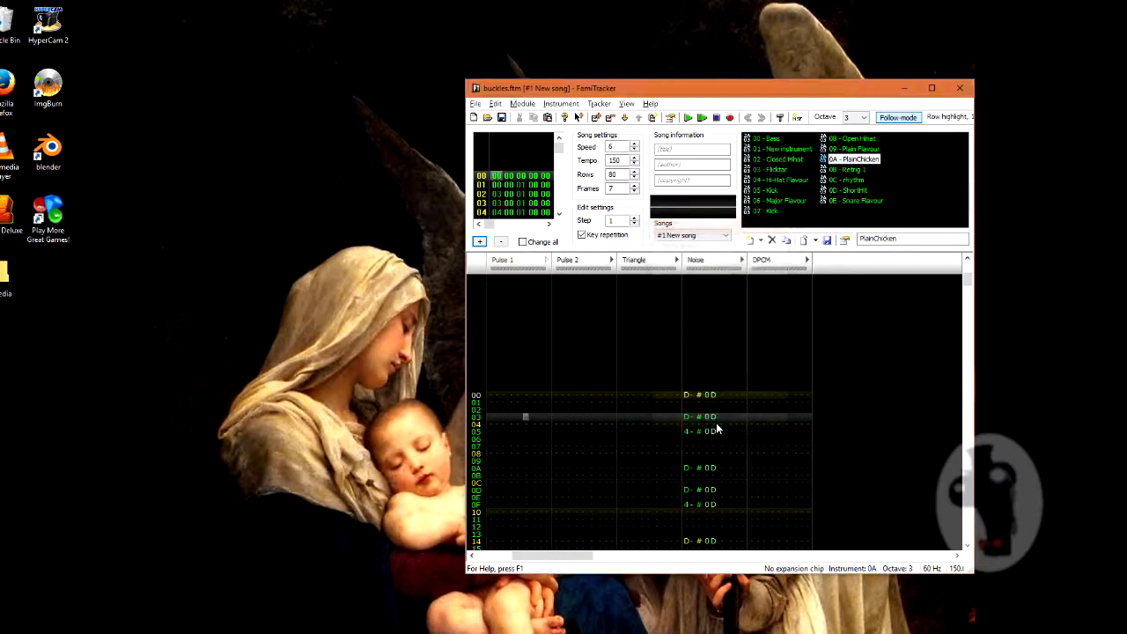
text(buc)
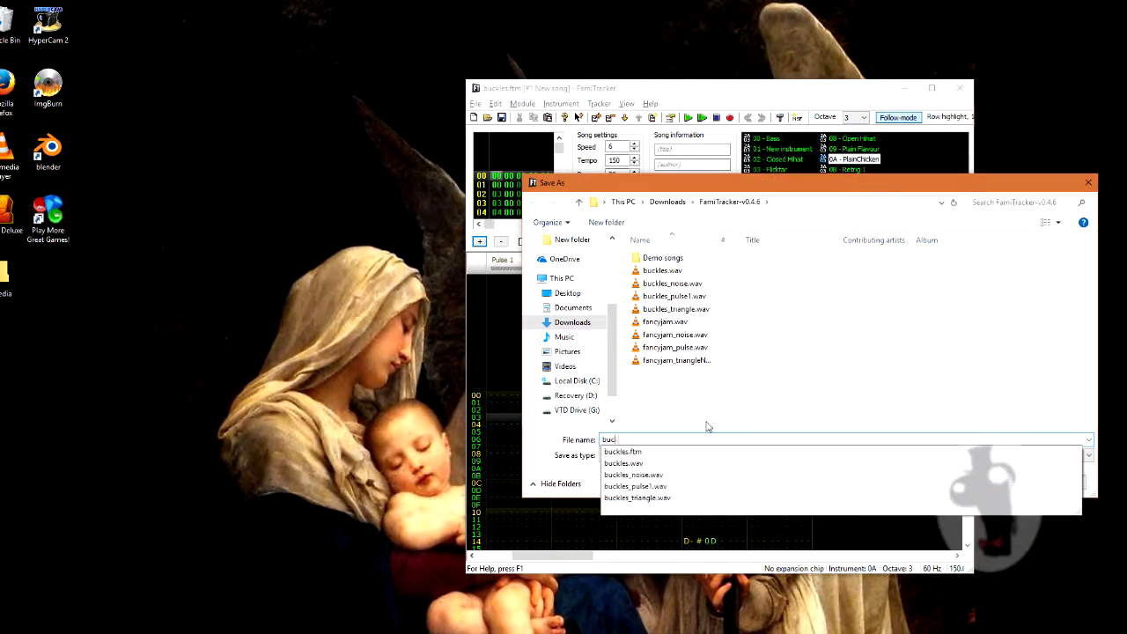
text(kles_triNoise)
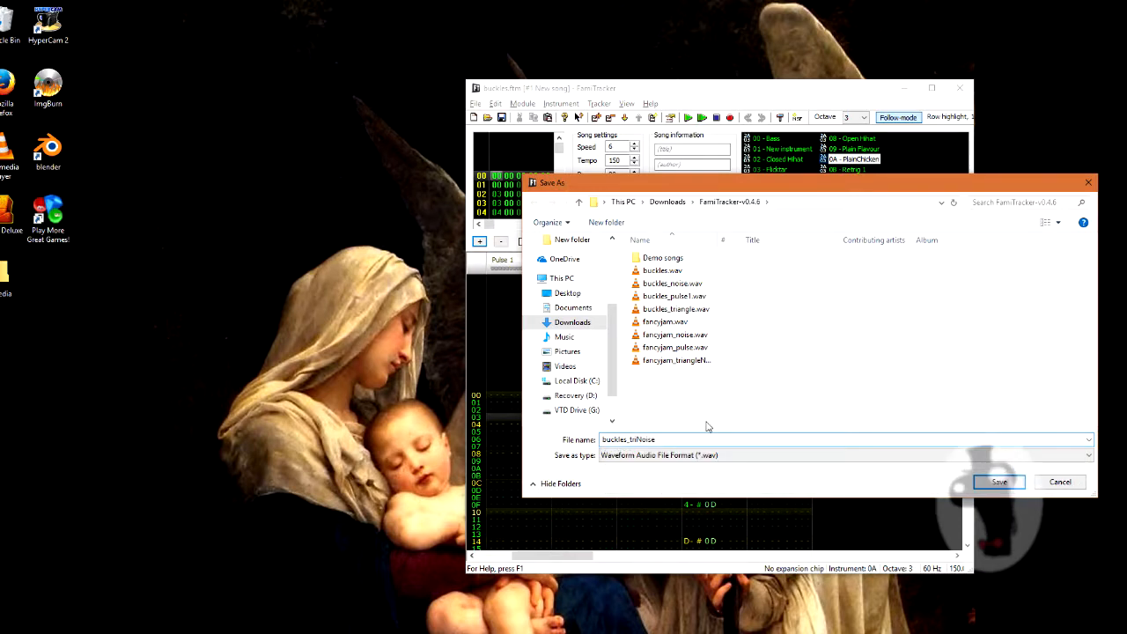
key(Return)
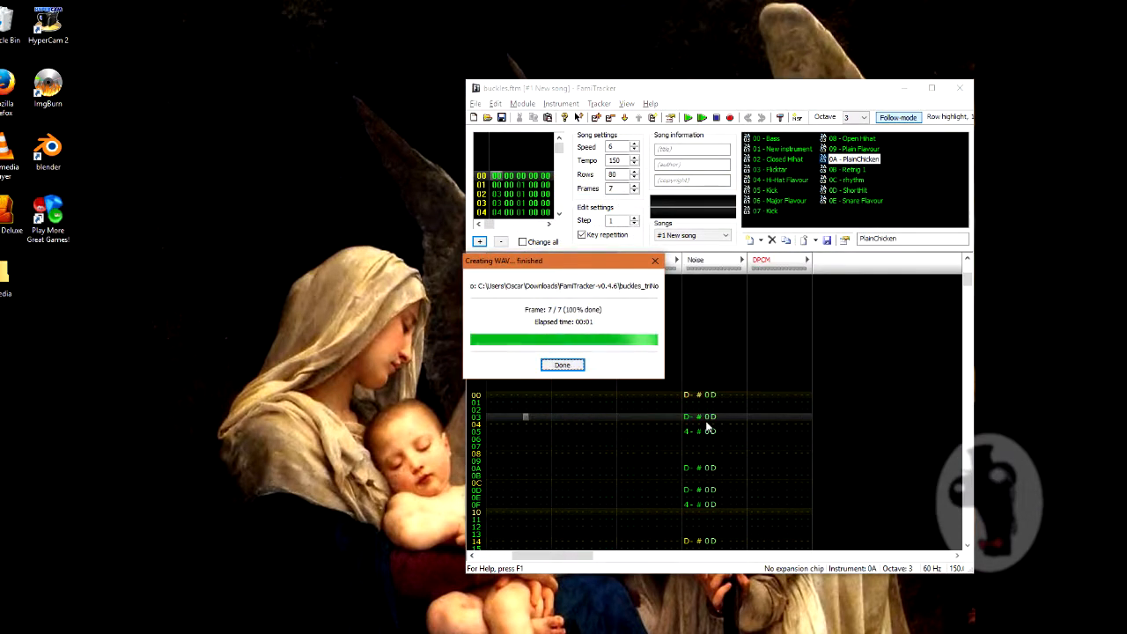
key(Return)
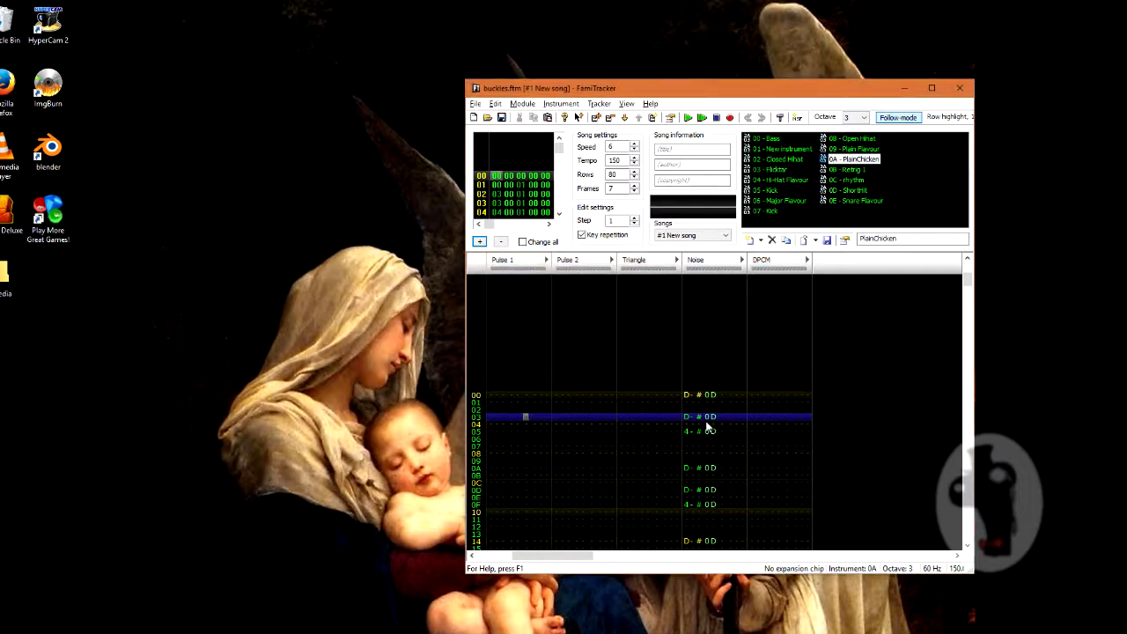